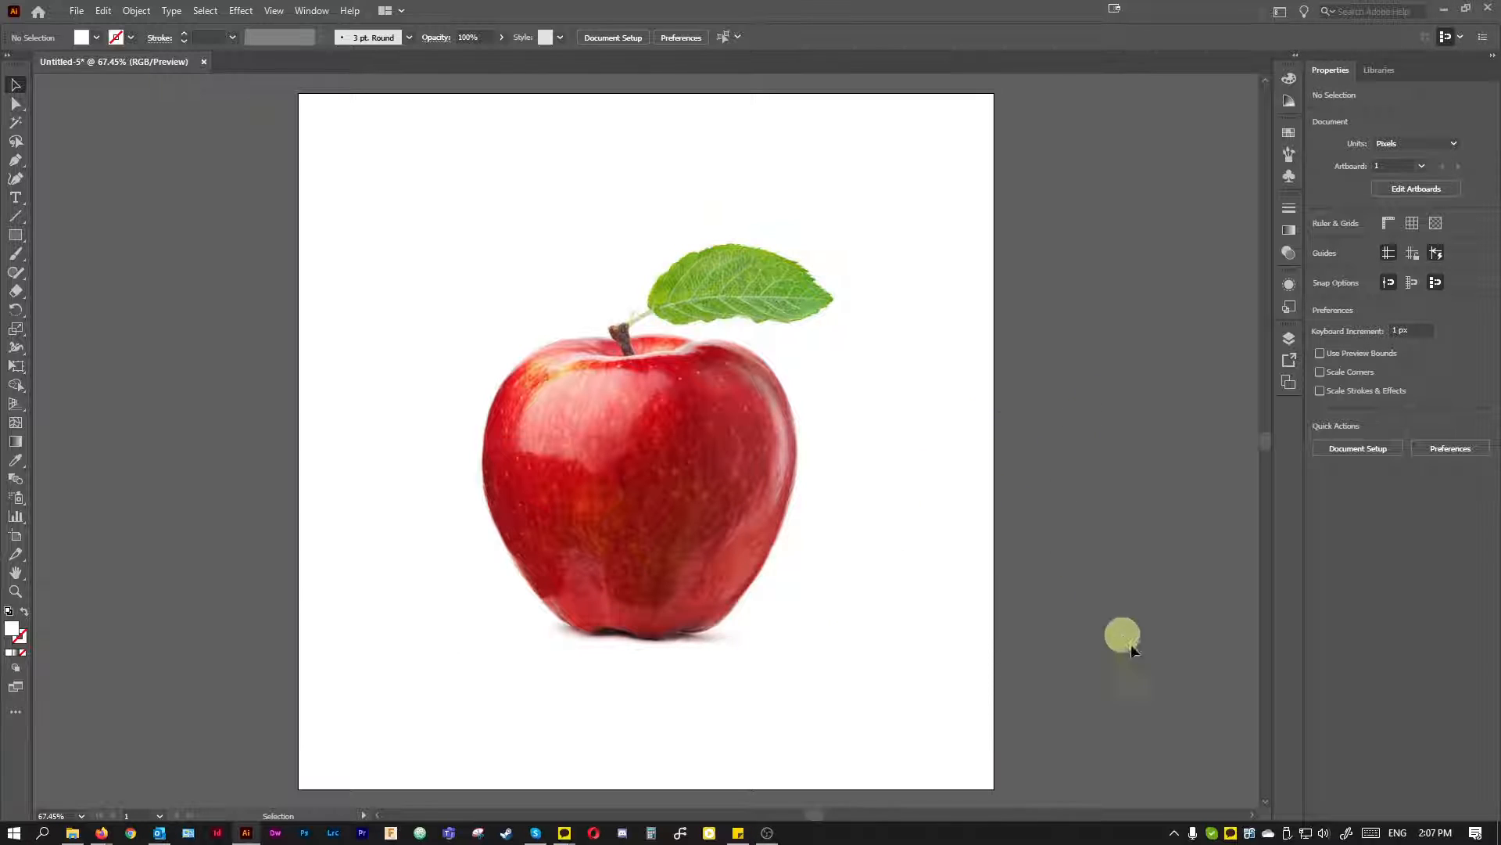
# - Set the apple image's opacity to 50%
pyautogui.click(776, 502)
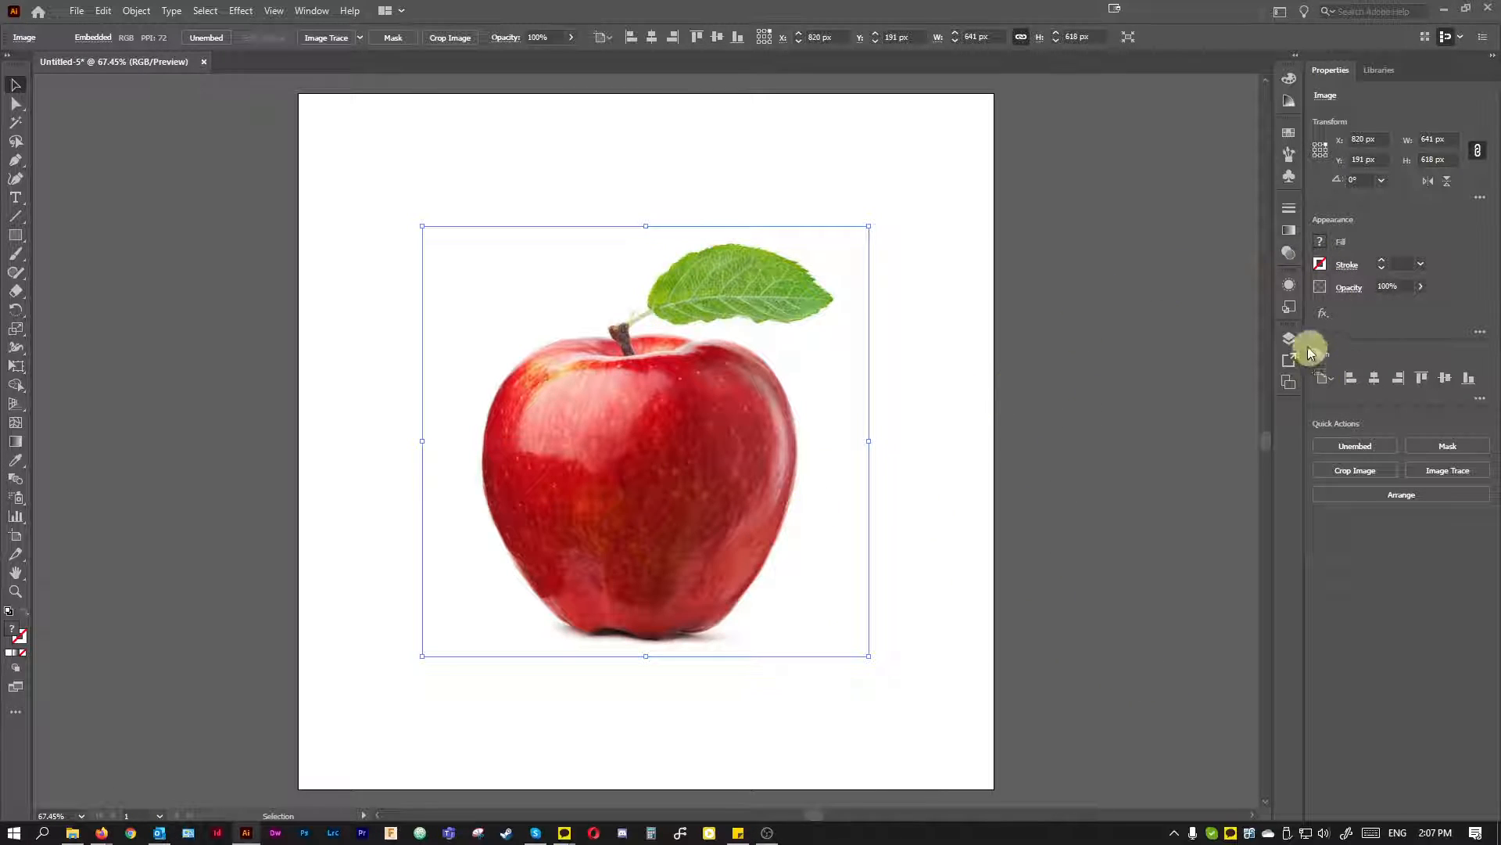
pyautogui.click(1385, 289)
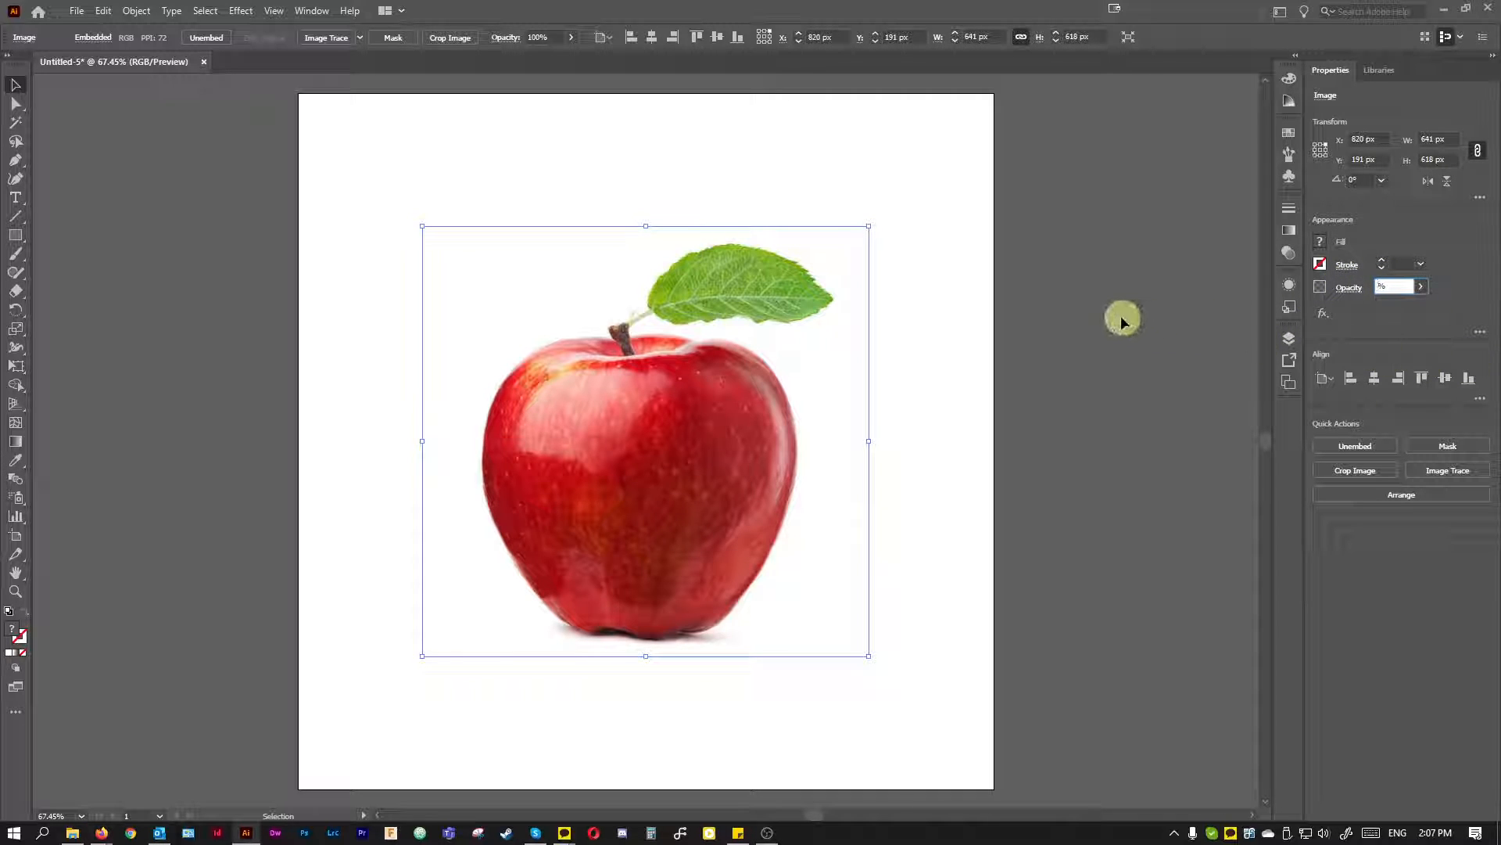
pyautogui.write('50')
pyautogui.press('Return')
pyautogui.click(1101, 434)
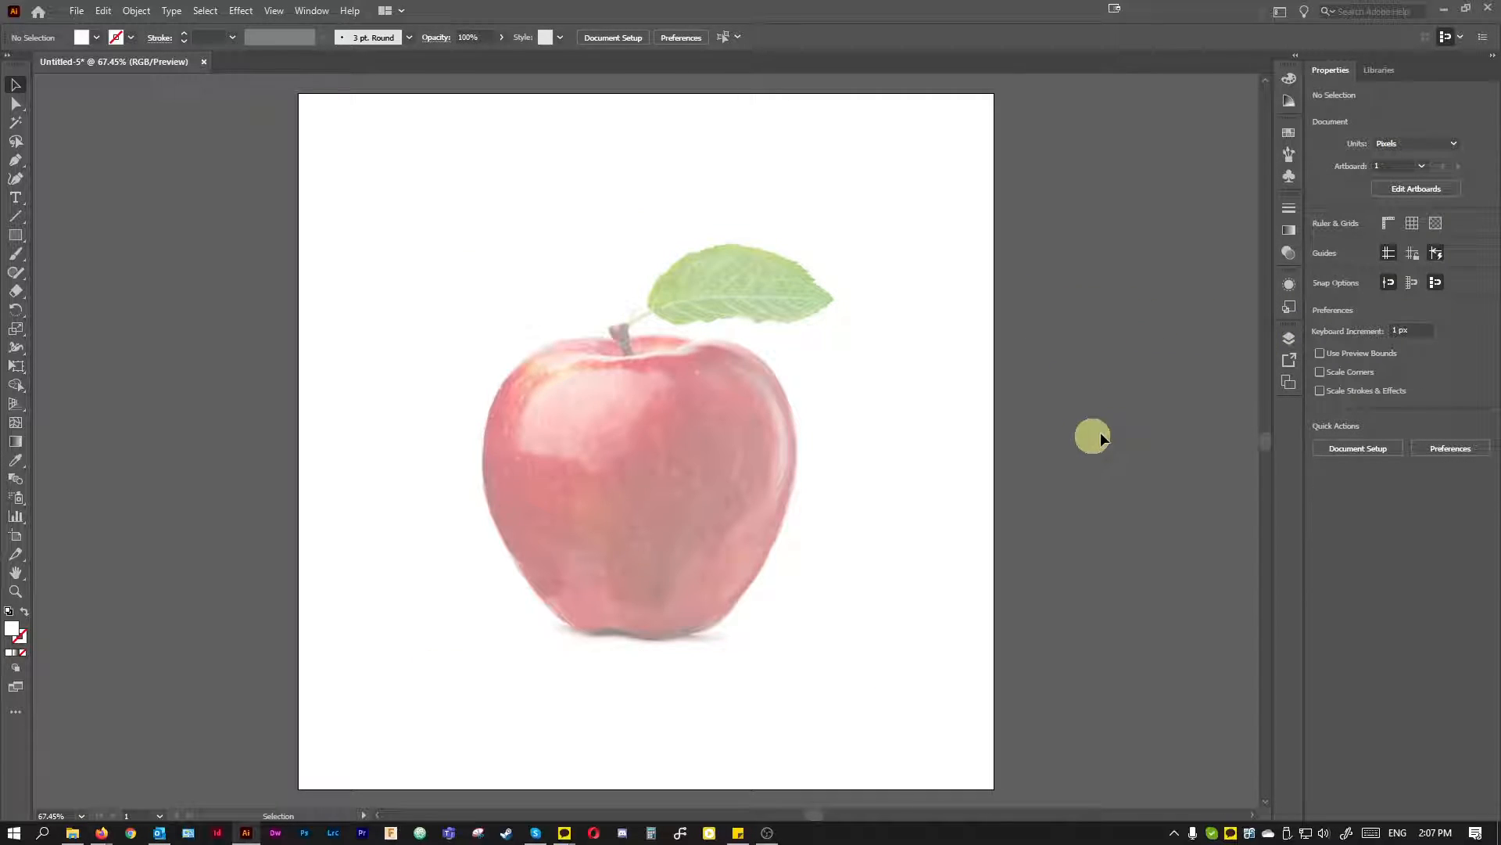
# - Add a new layer above the image layer, naming the image layer Reference and the new one Drawing
pyautogui.click(1288, 338)
pyautogui.click(1225, 478)
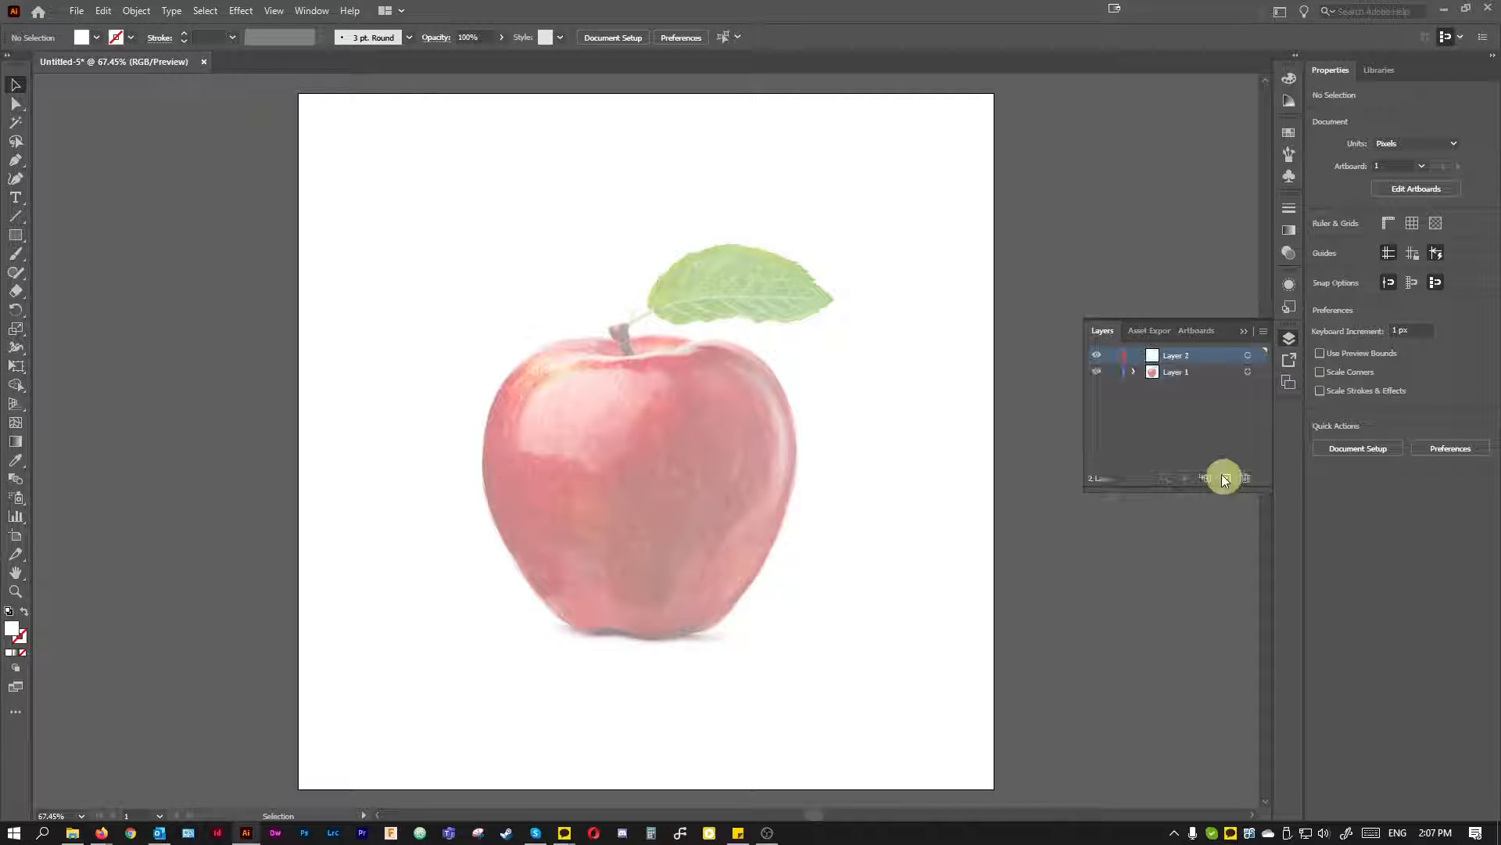
pyautogui.doubleClick(1176, 372)
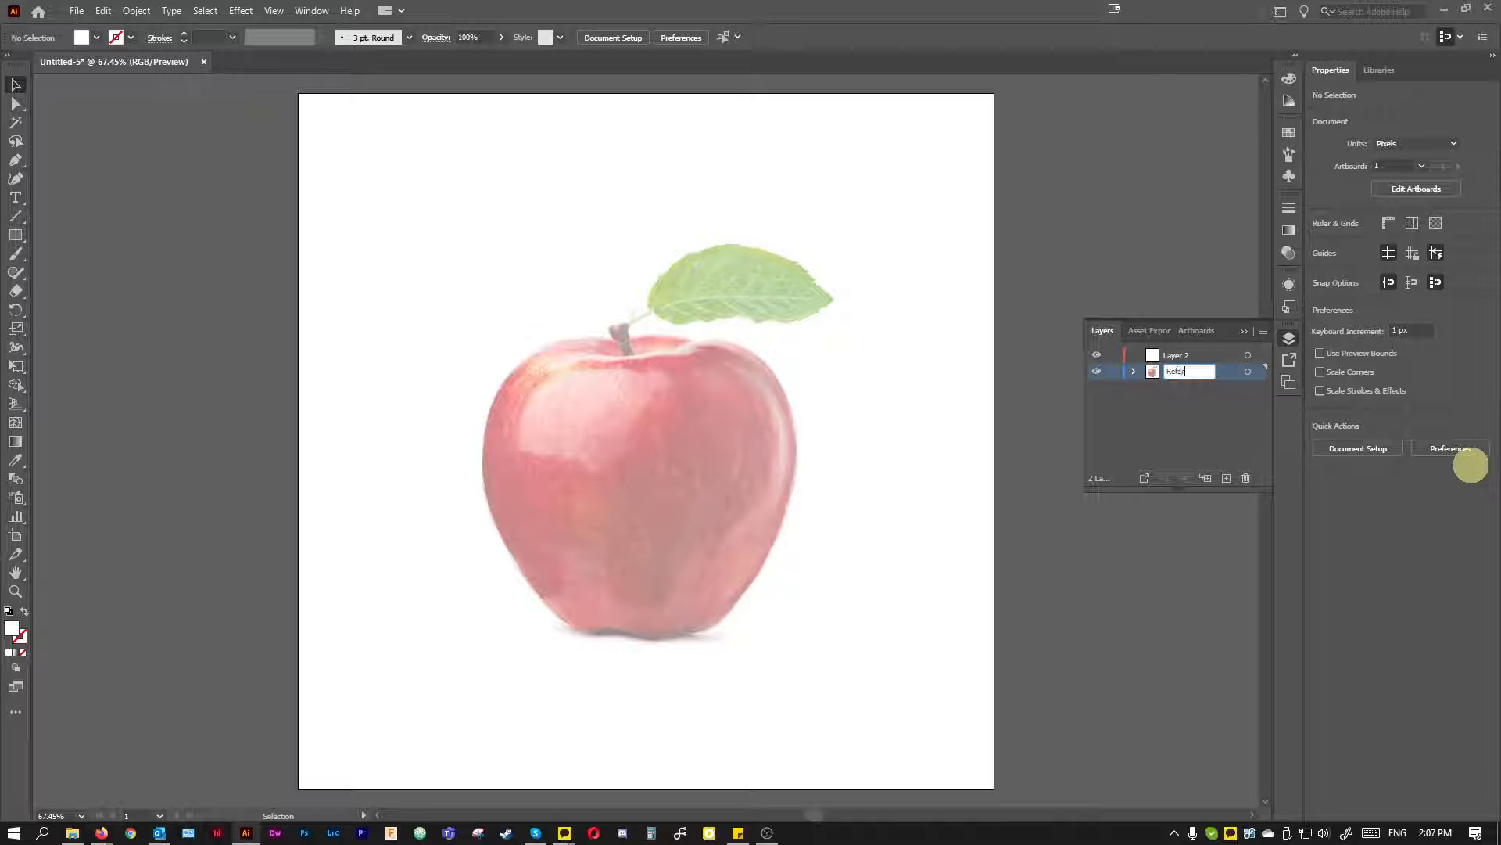
pyautogui.doubleClick(1177, 355)
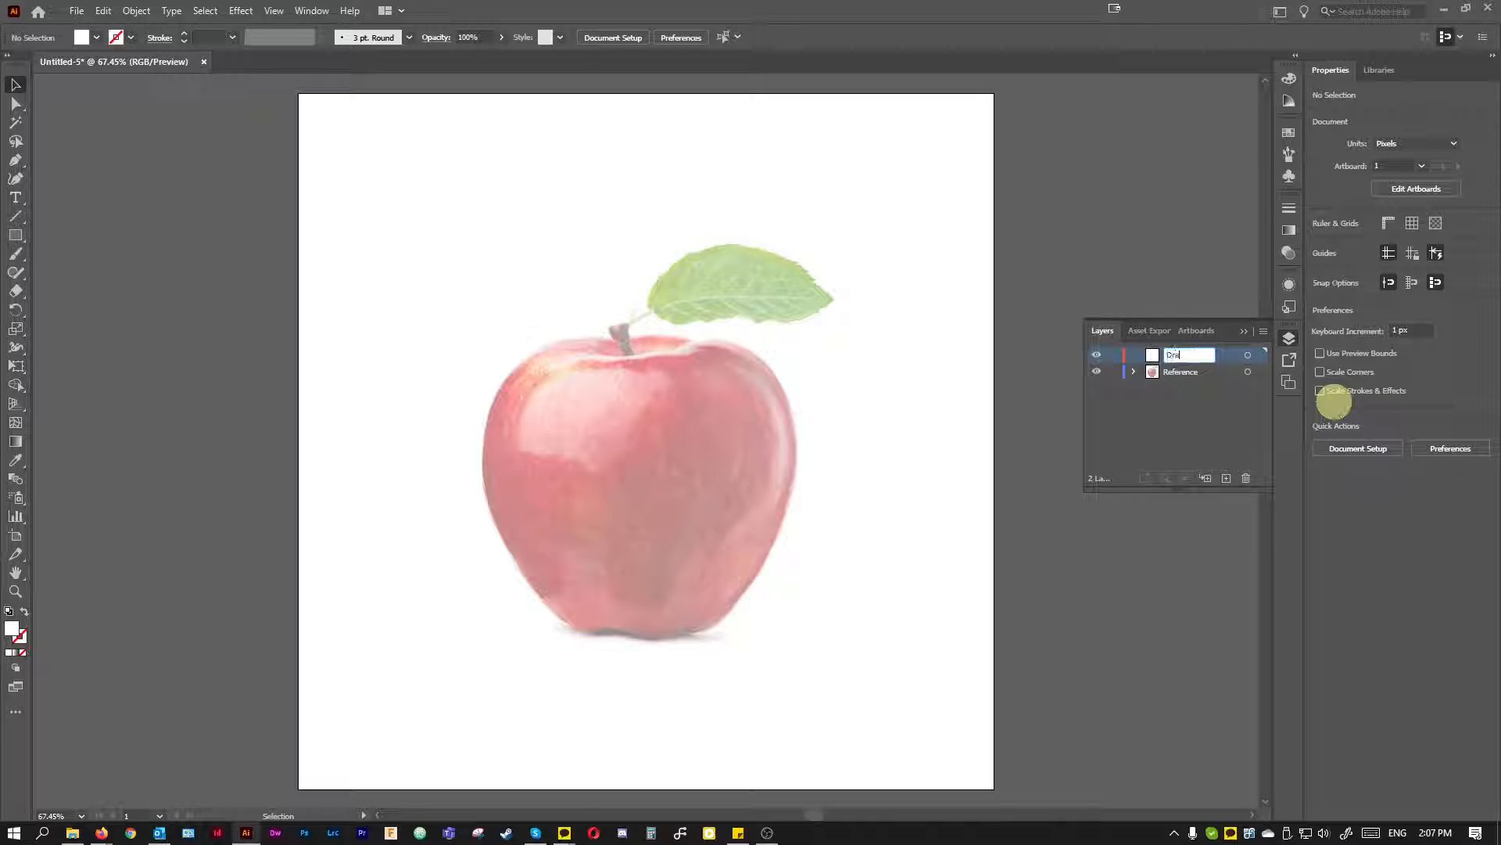
pyautogui.write('Drawing')
pyautogui.press('Return')
pyautogui.click(1167, 407)
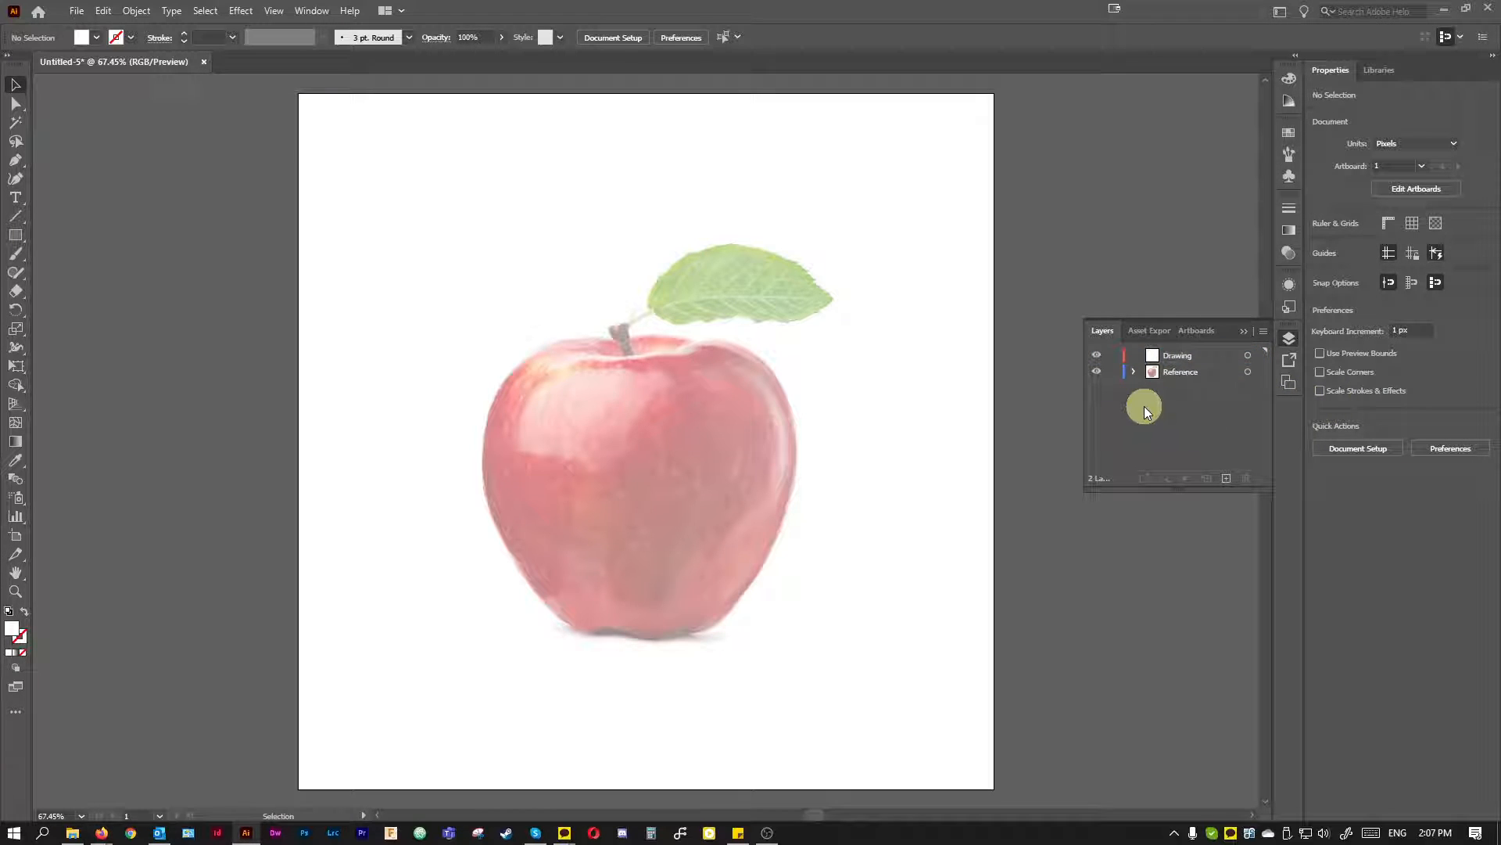
# - Lock the Reference layer and make the Drawing layer active
pyautogui.click(1117, 374)
pyautogui.click(1190, 360)
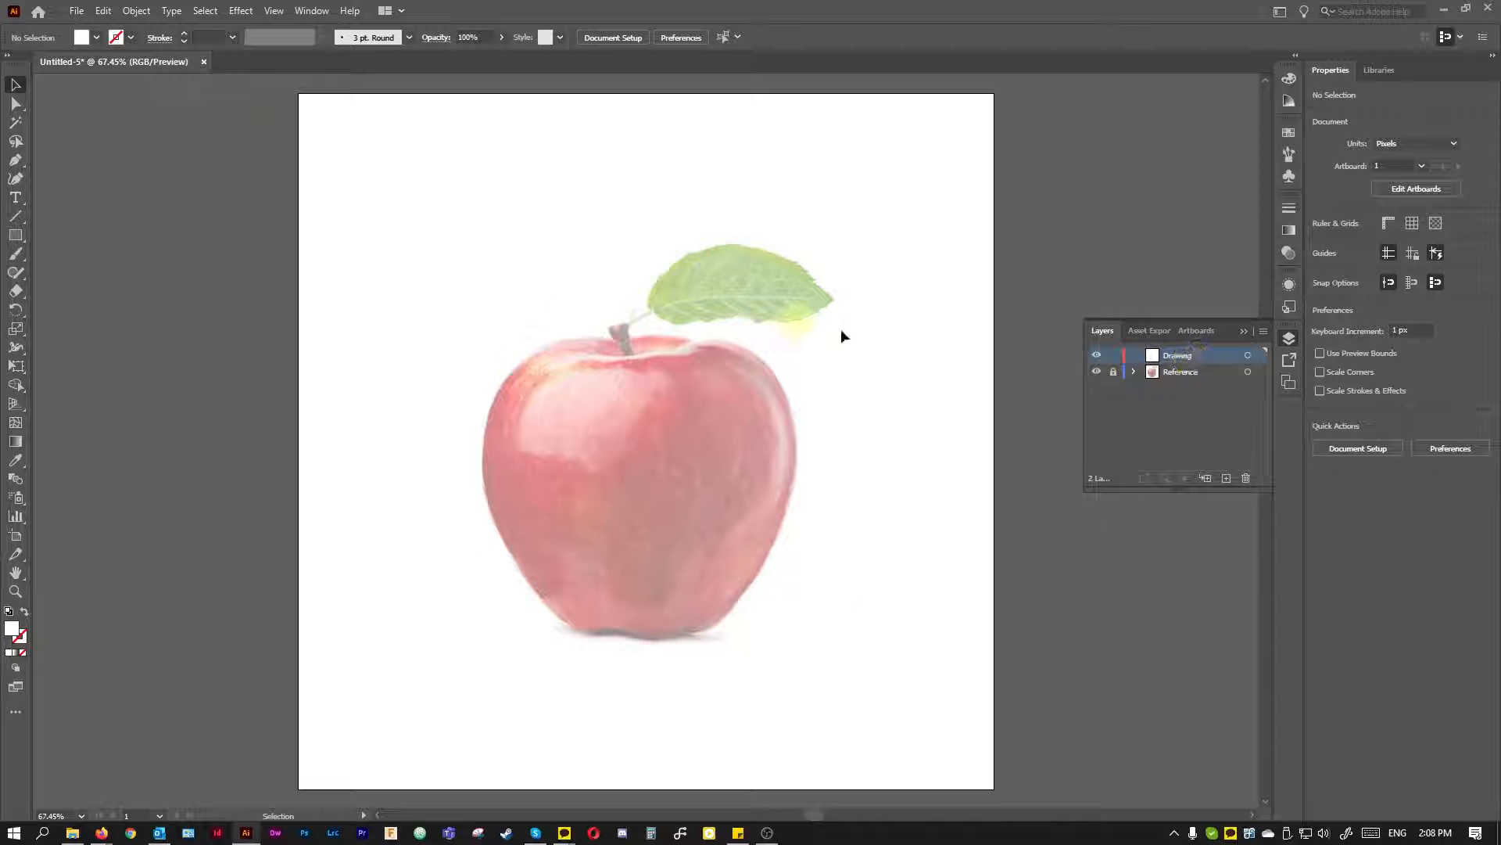
pyautogui.hscroll(3, 934, 458)
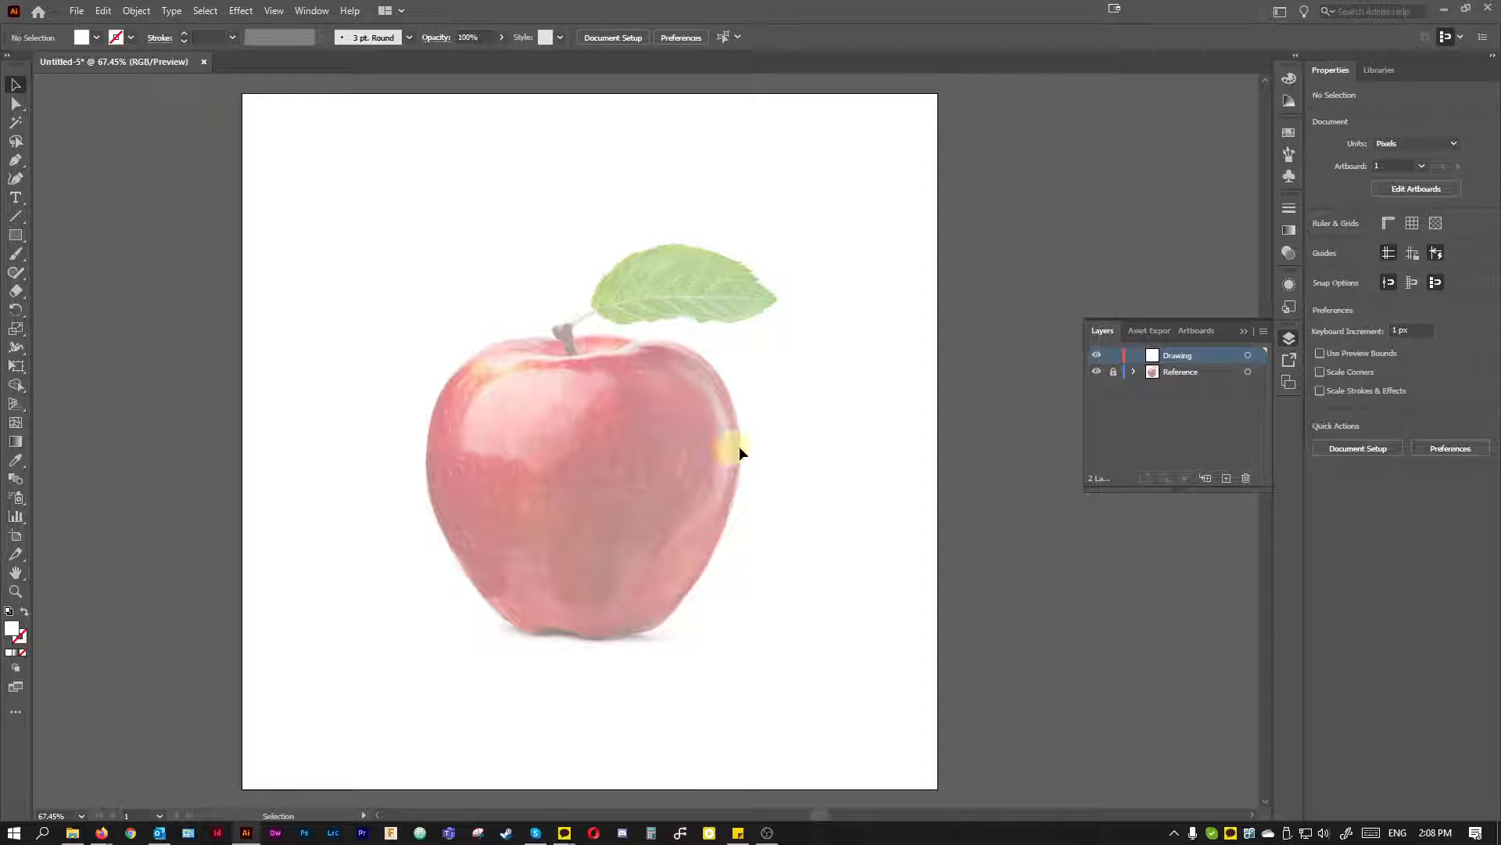
pyautogui.click(1244, 331)
# - Set up the Curvature tool with no fill and a blue 5 pt stroke
pyautogui.scroll(-1, 412, 505)
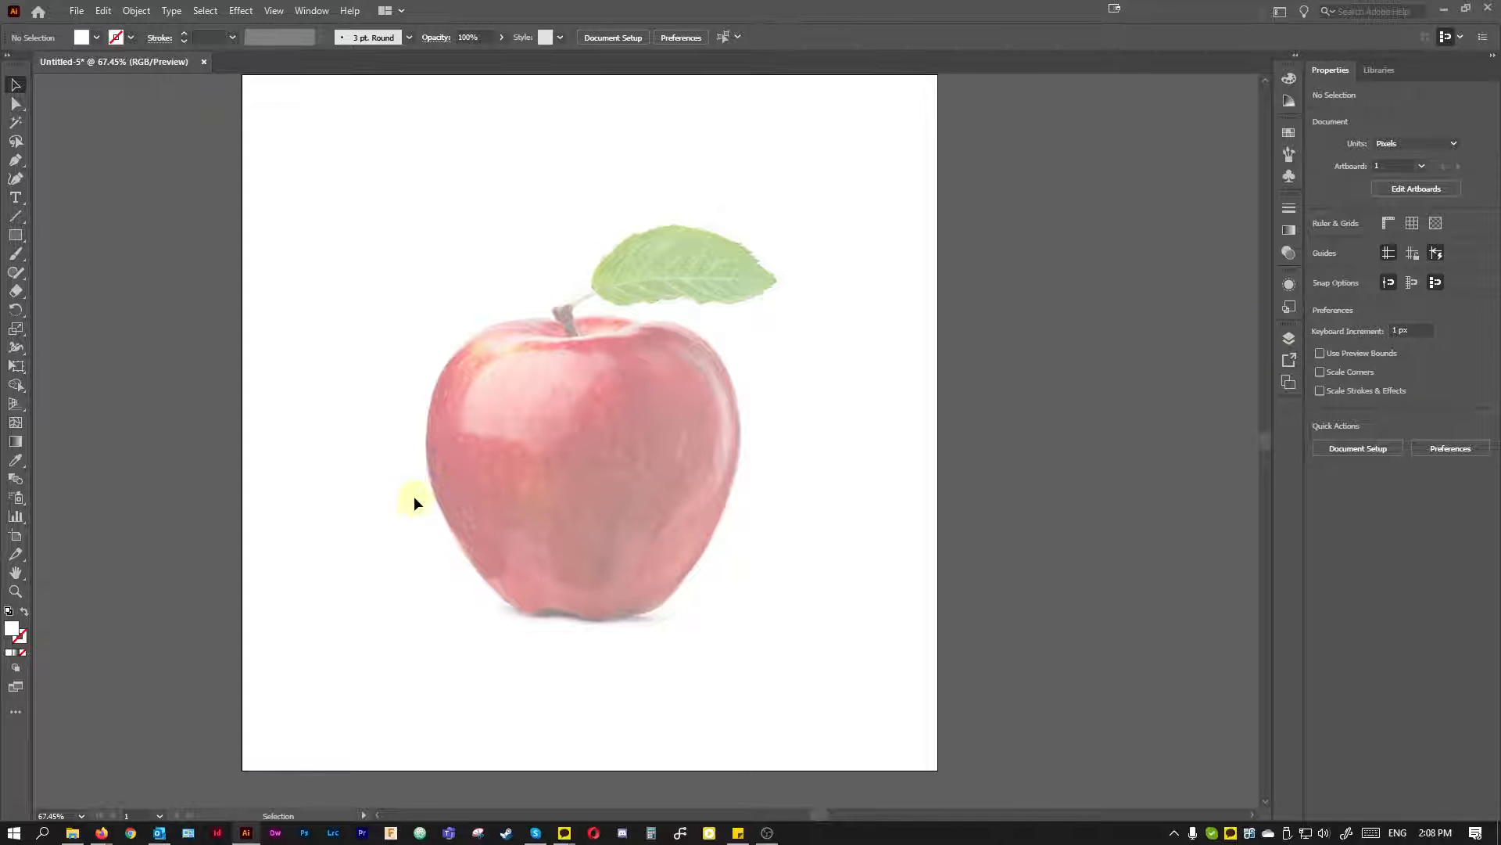
pyautogui.hotkey('ctrl', '1')
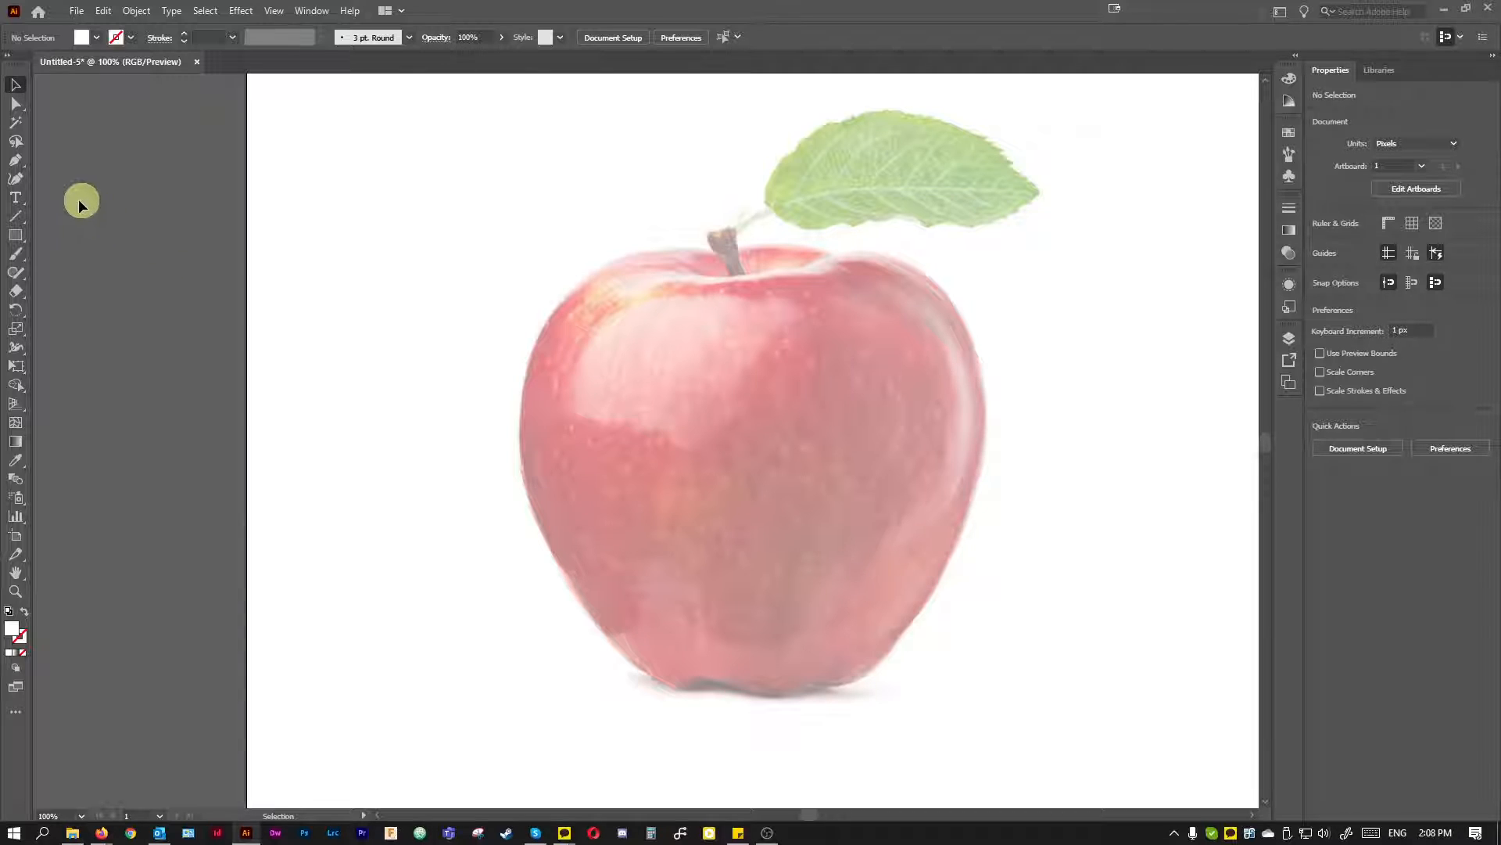
pyautogui.click(16, 179)
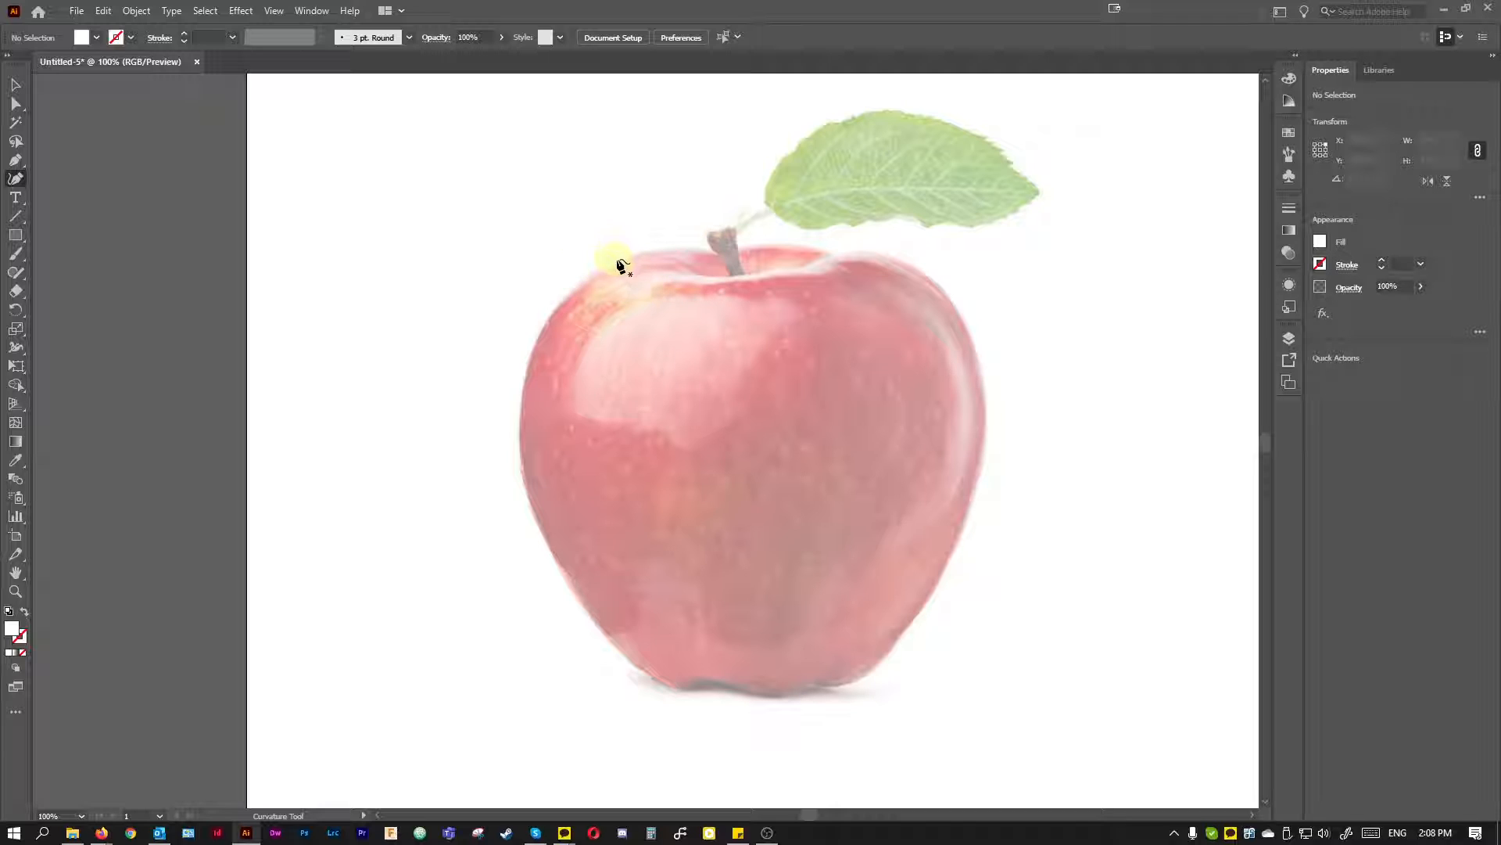
pyautogui.click(95, 37)
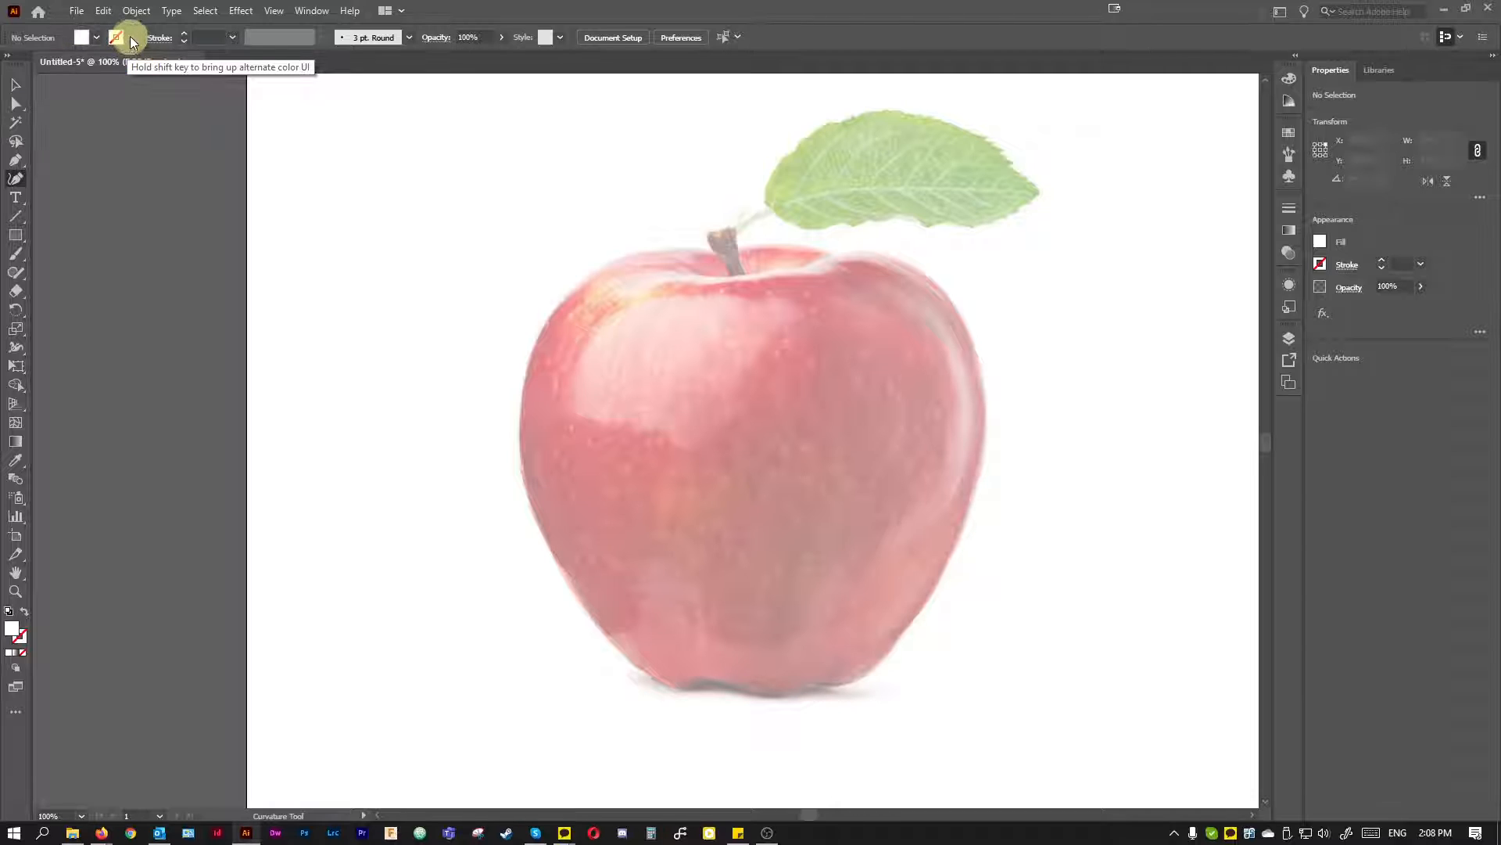
pyautogui.click(54, 68)
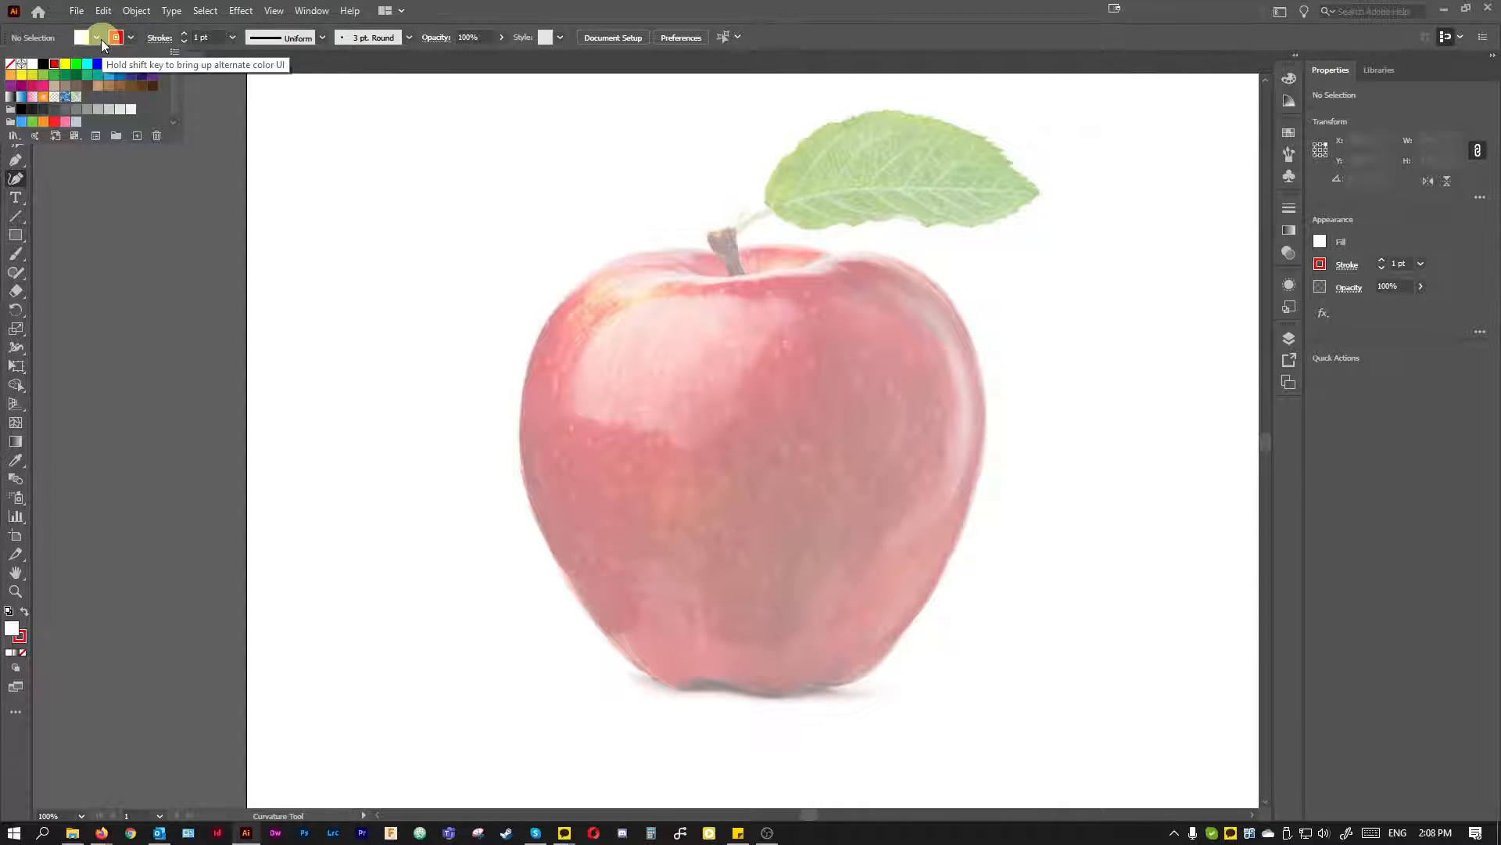
pyautogui.click(97, 39)
pyautogui.click(10, 63)
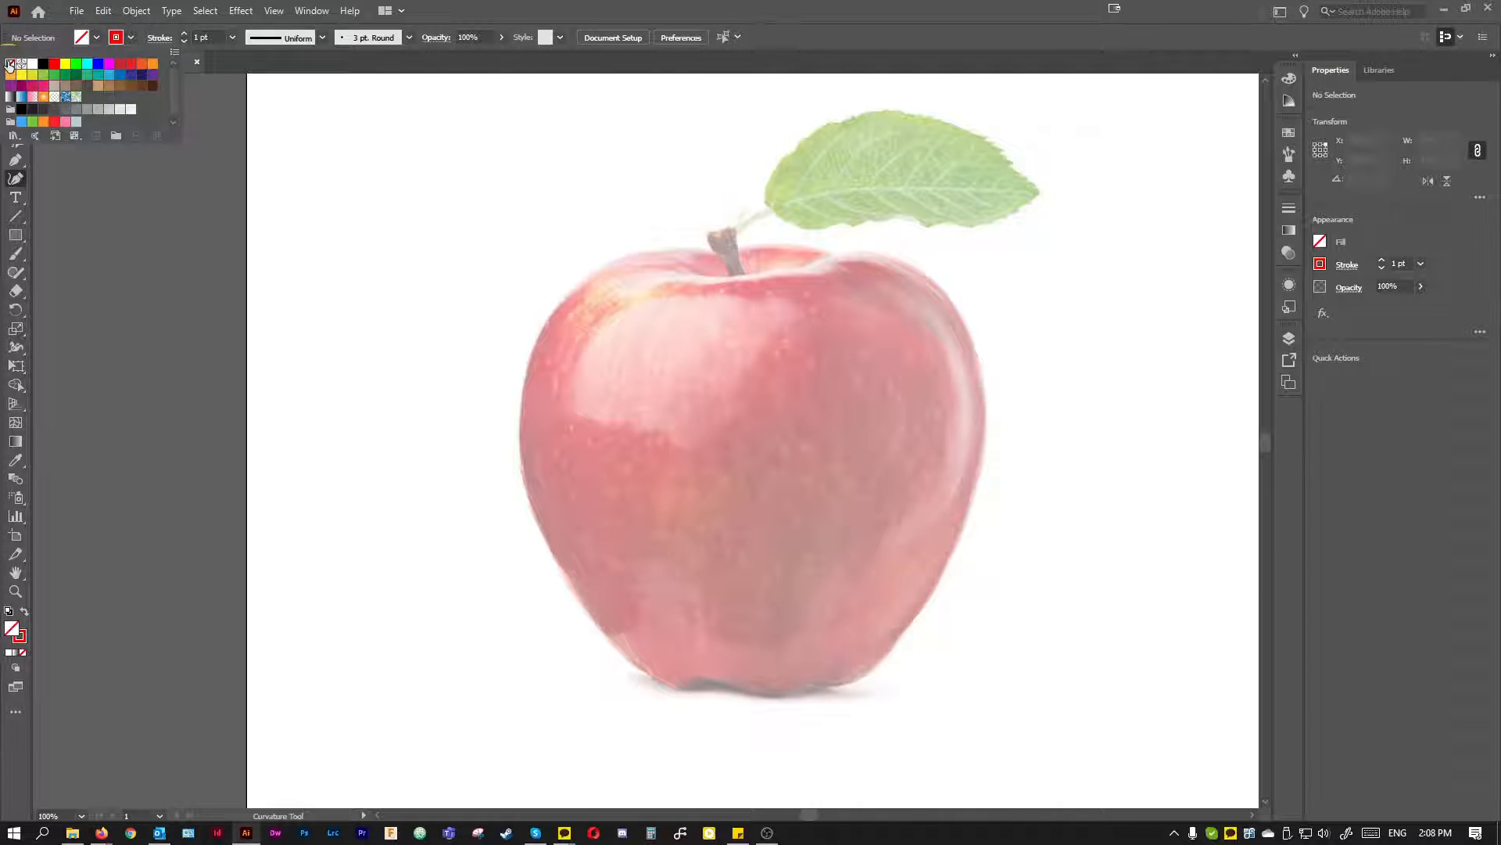
pyautogui.click(132, 38)
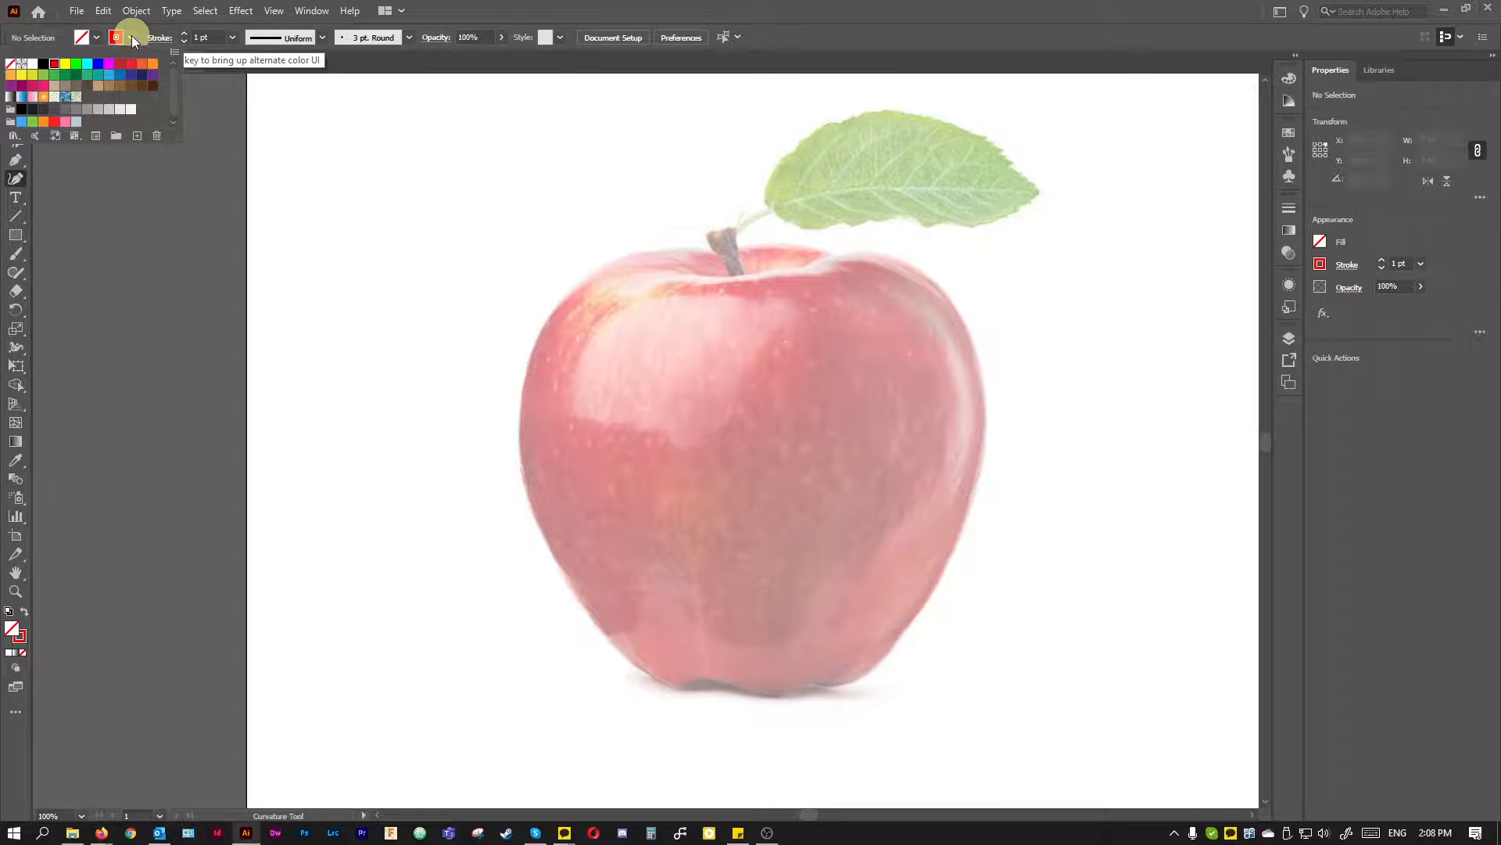
pyautogui.click(96, 66)
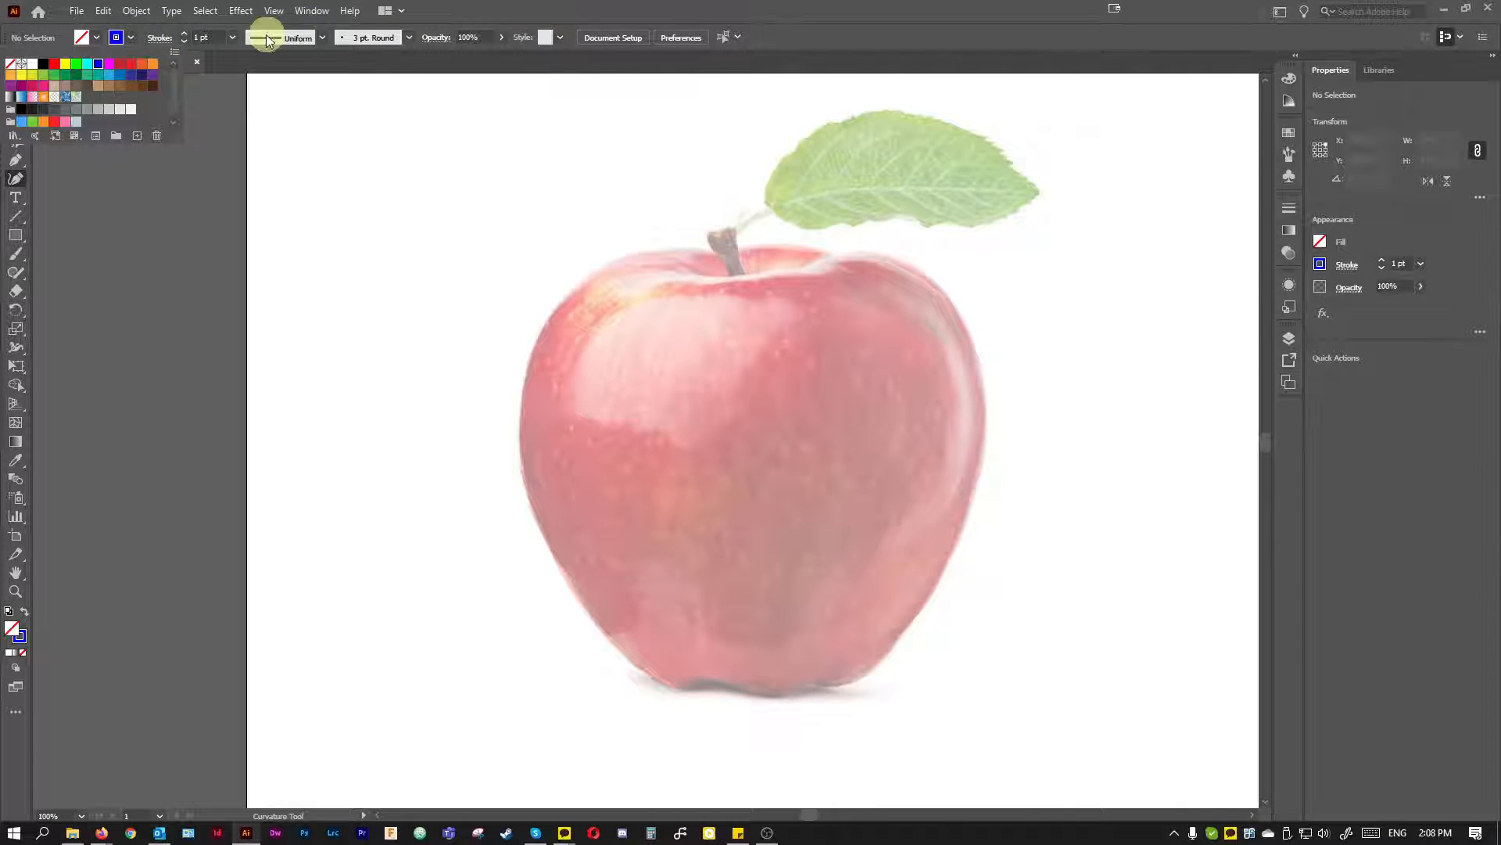
pyautogui.click(234, 38)
pyautogui.click(251, 173)
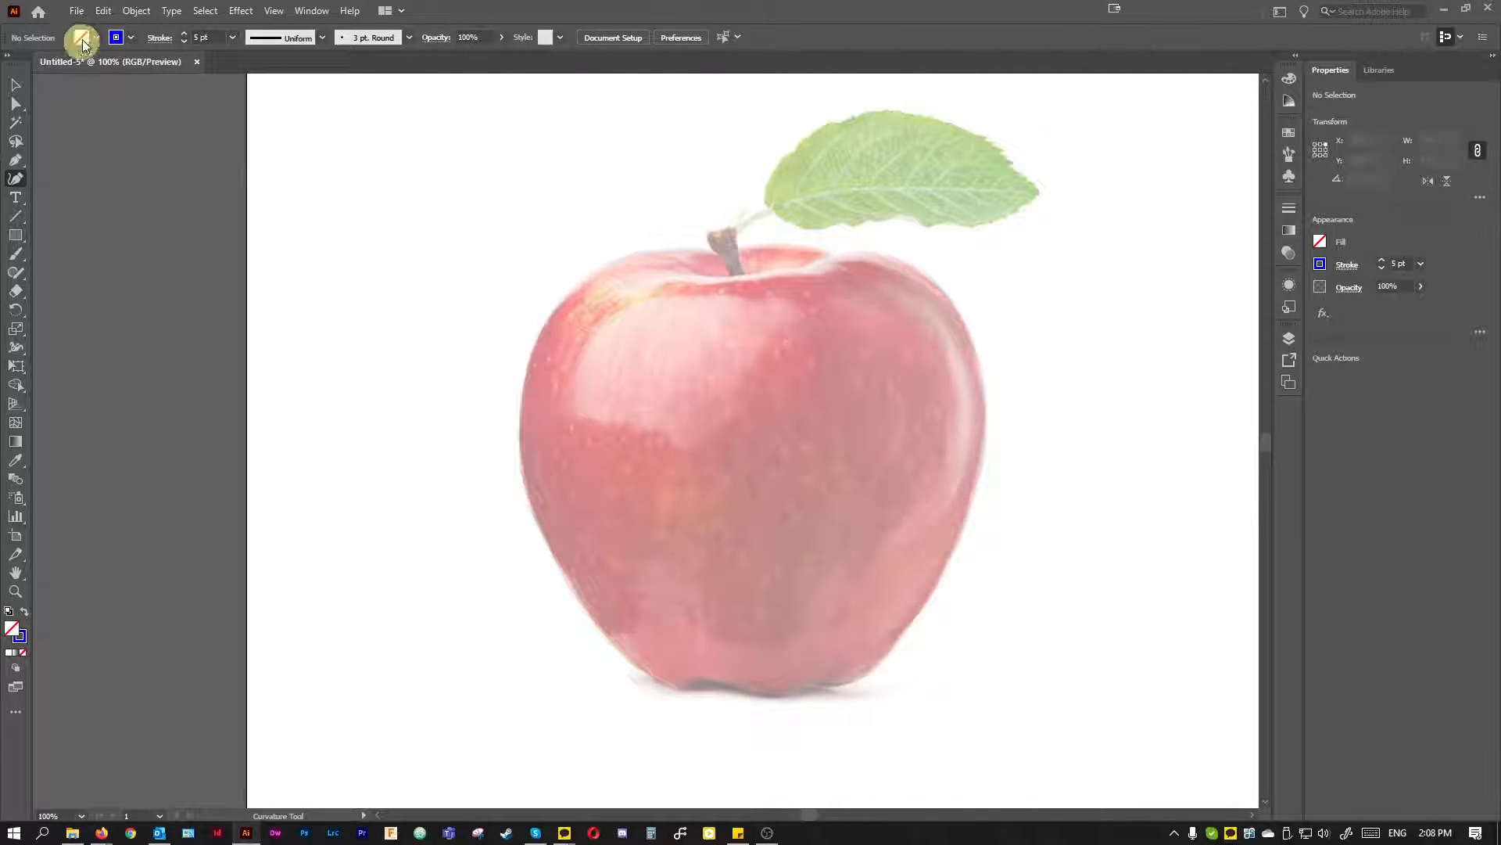
# - Trace the apple's left side and wavy bottom edge with a curved path, starting at the upper rim left of the stem
pyautogui.click(649, 250)
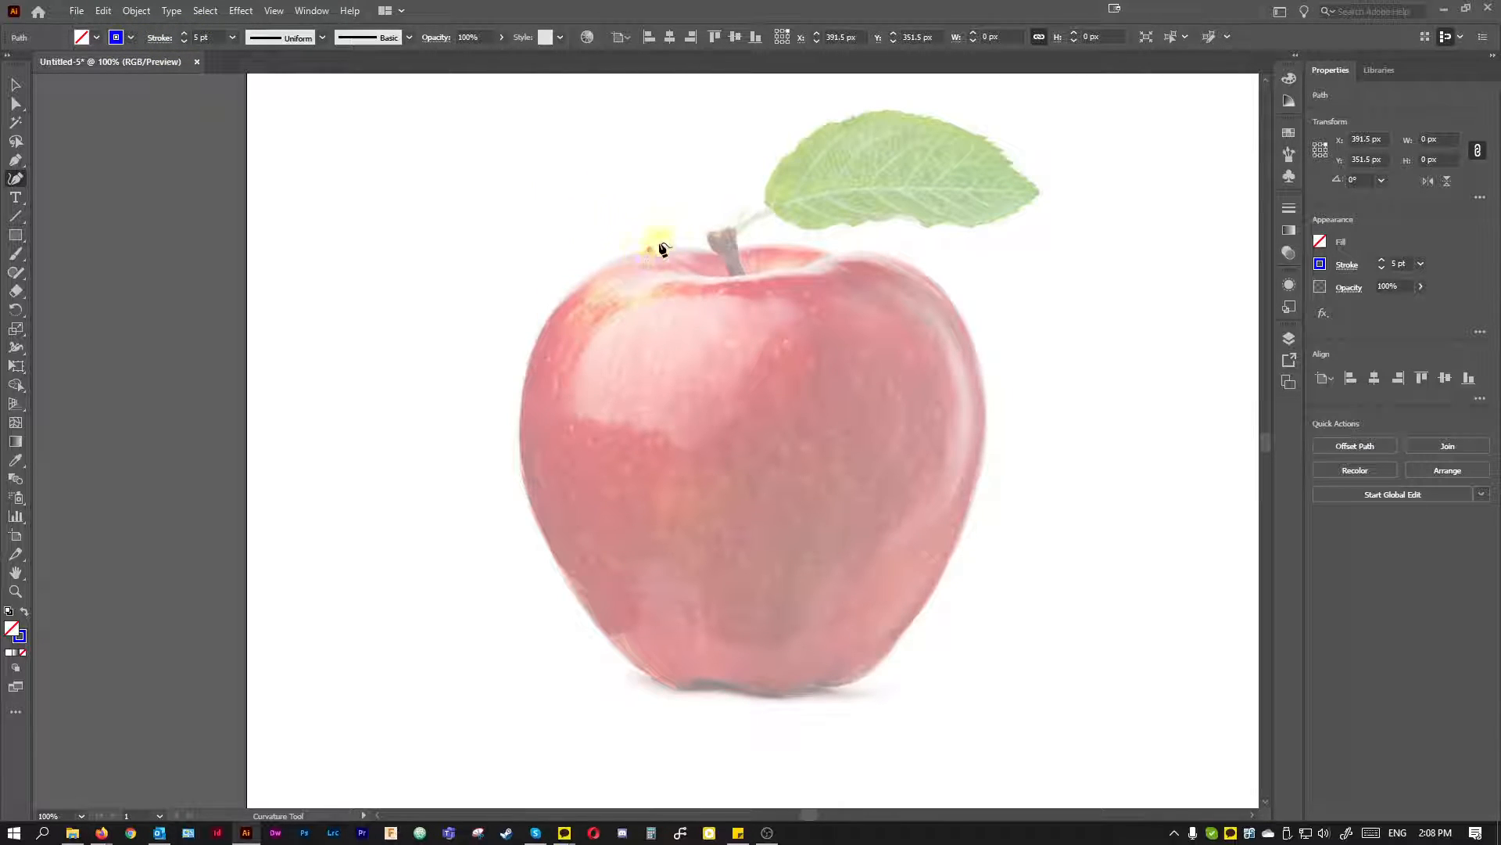
pyautogui.click(535, 338)
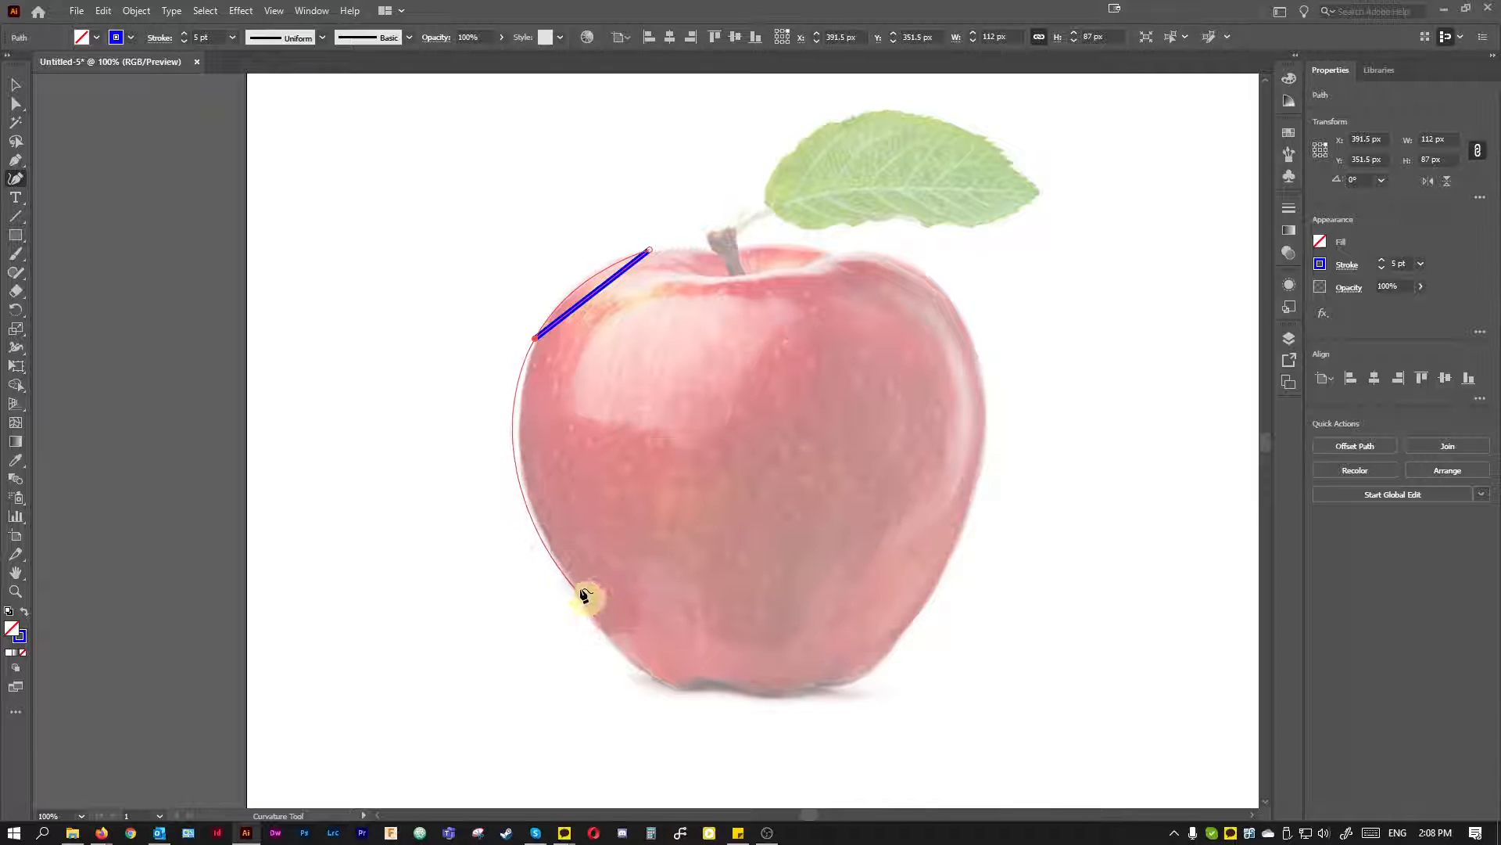
pyautogui.click(670, 692)
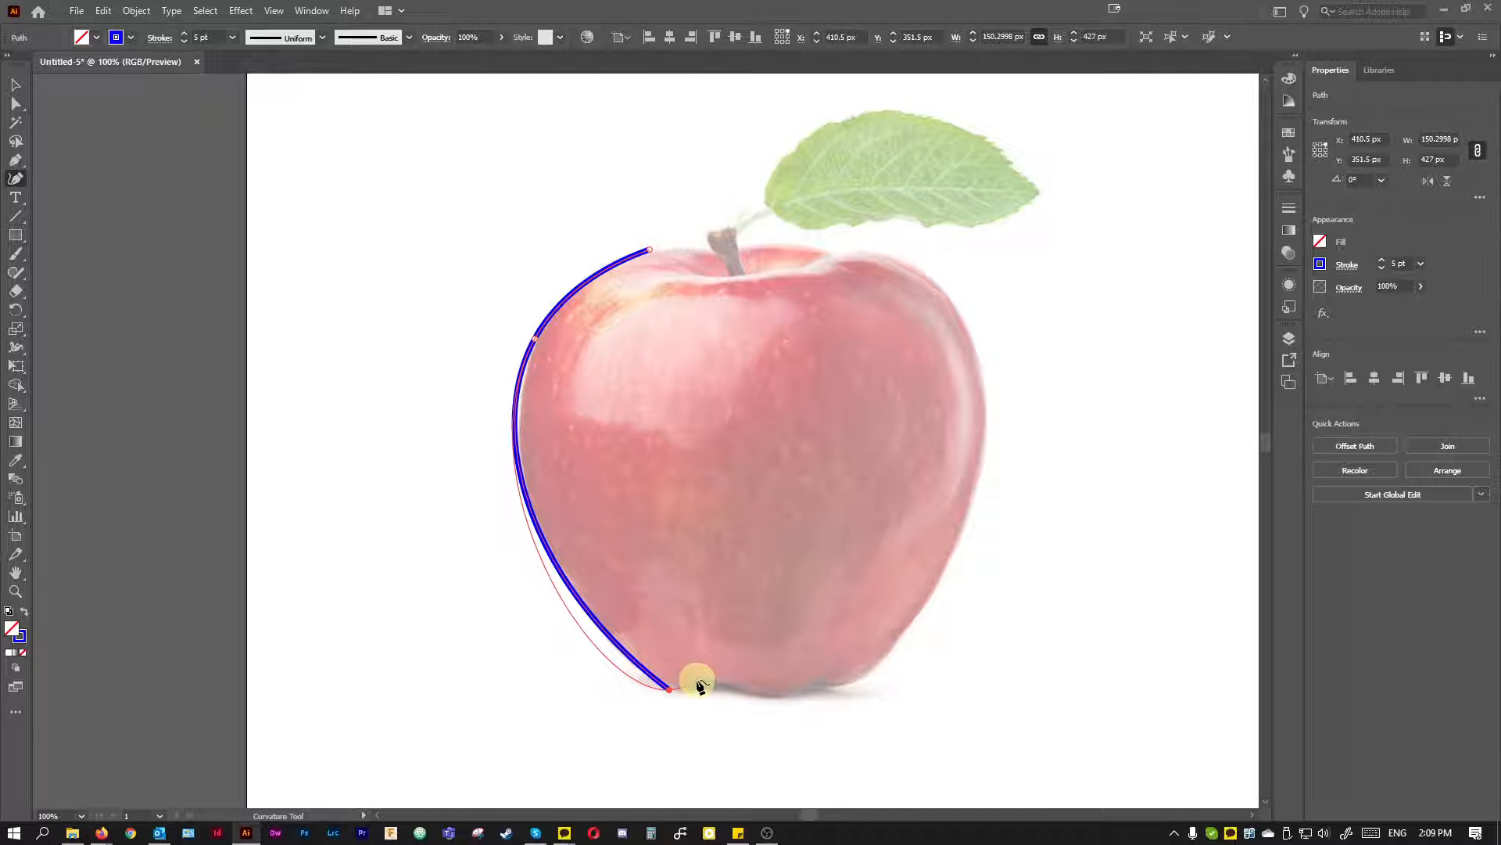
pyautogui.click(698, 682)
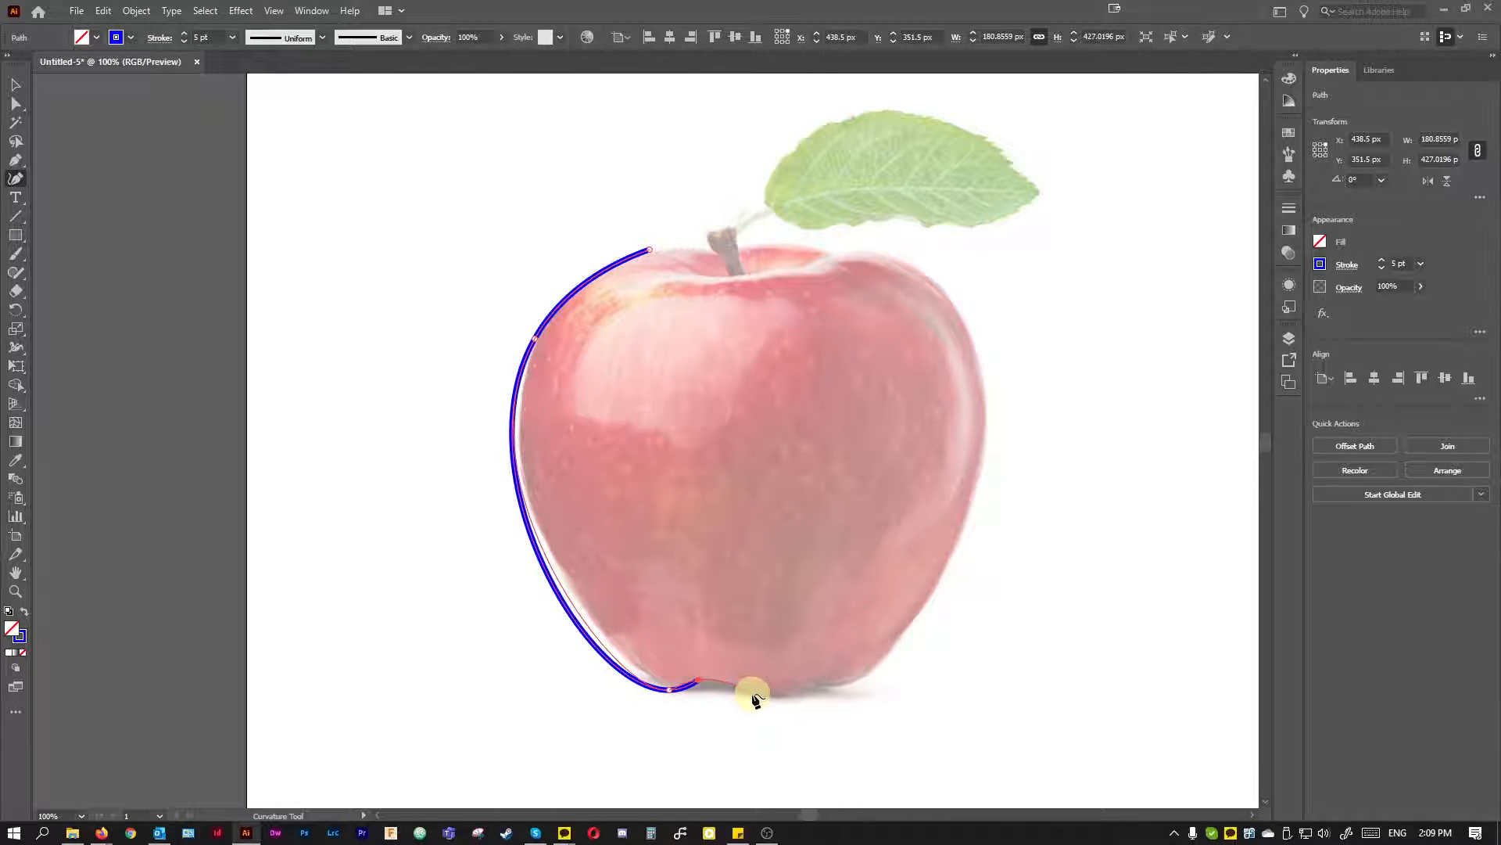
pyautogui.click(752, 693)
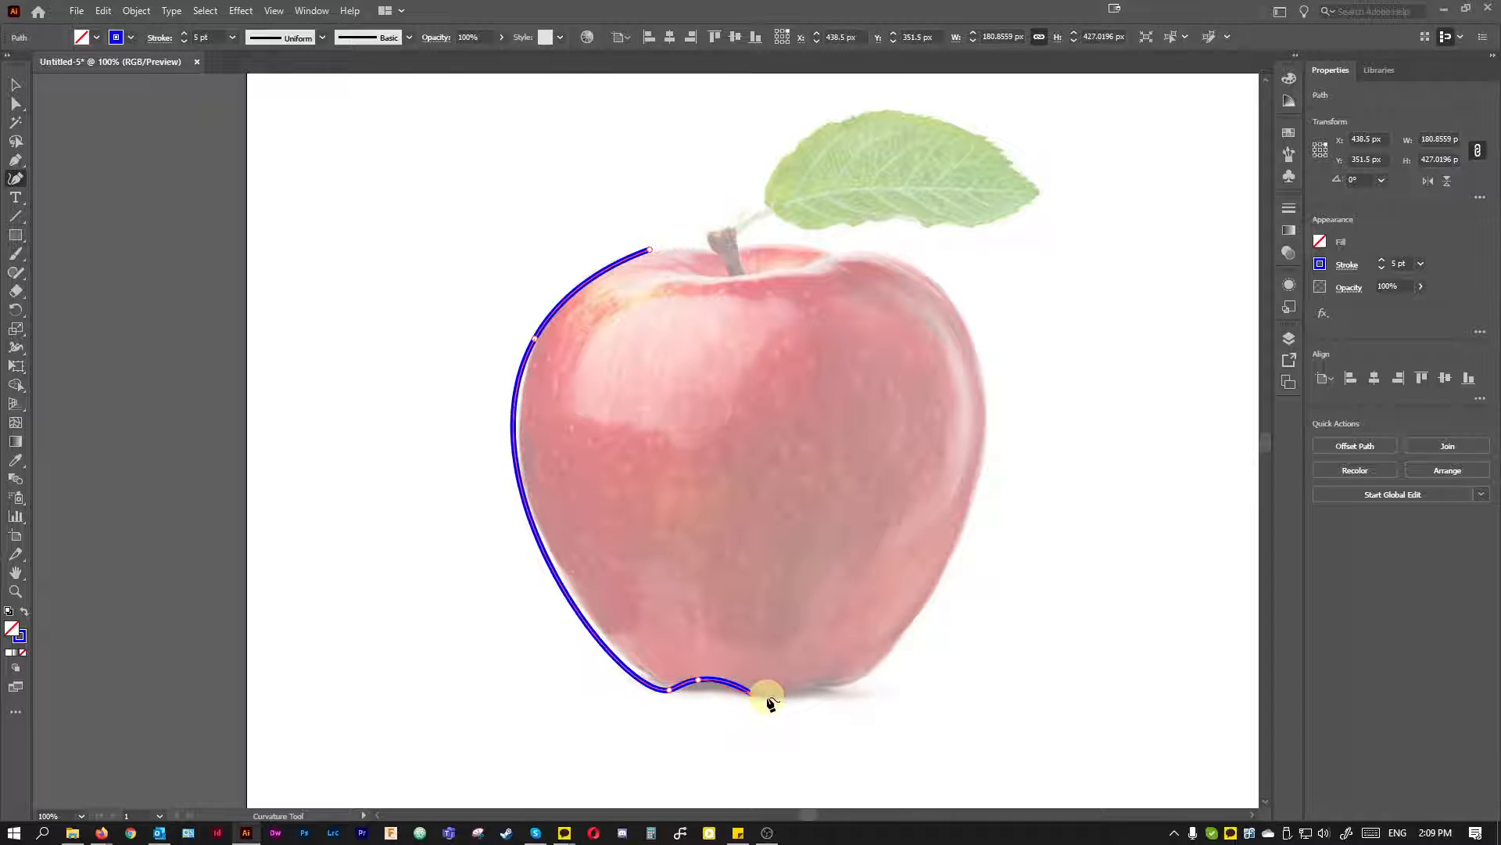
pyautogui.click(807, 686)
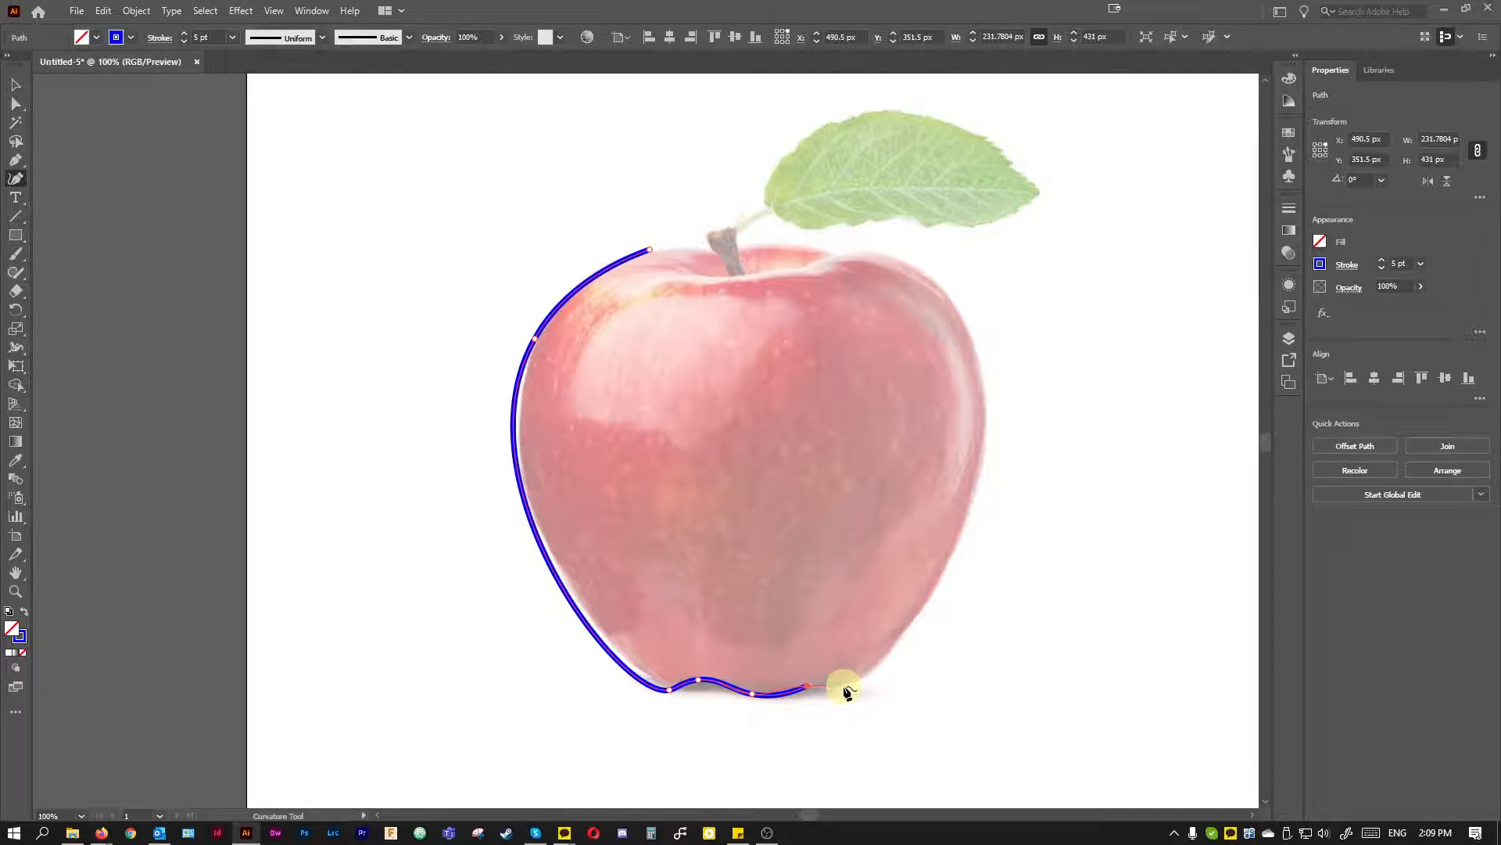
pyautogui.click(838, 686)
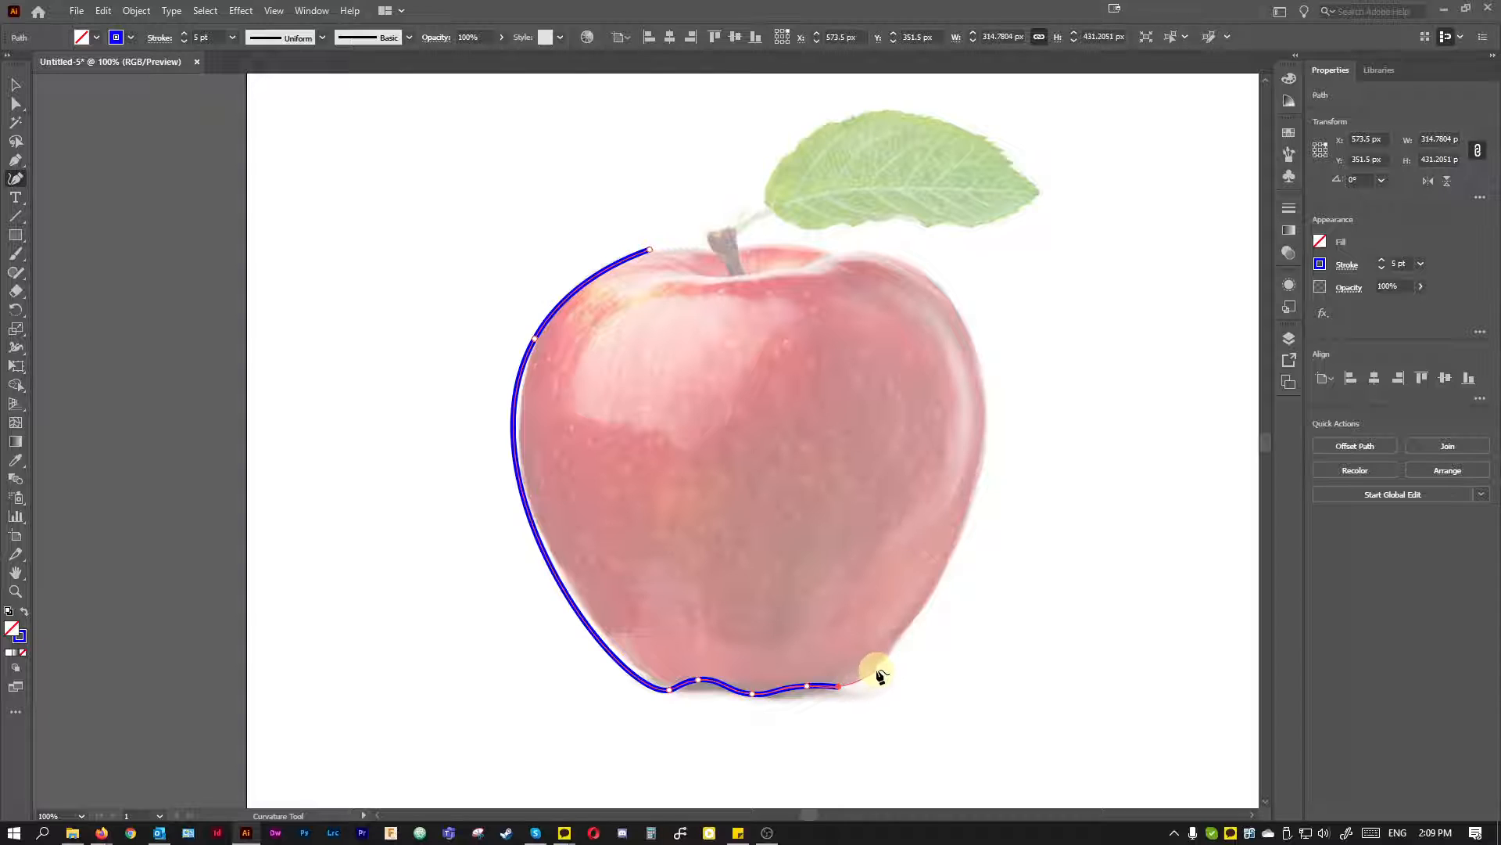
pyautogui.click(877, 670)
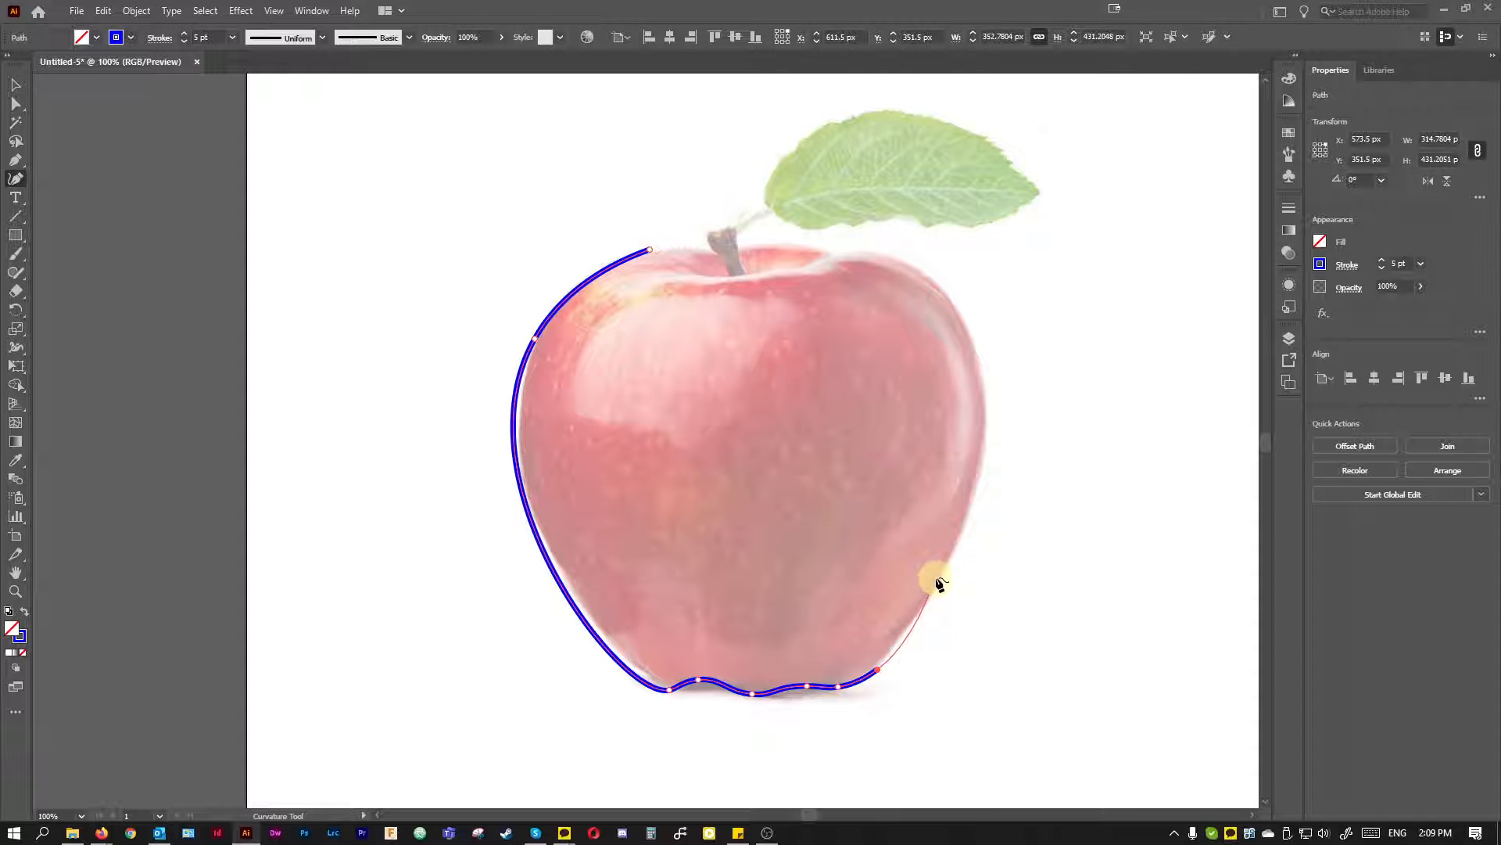
# - Continue the path up the apple's right side and across the top rim, closing it at the starting point
pyautogui.click(977, 488)
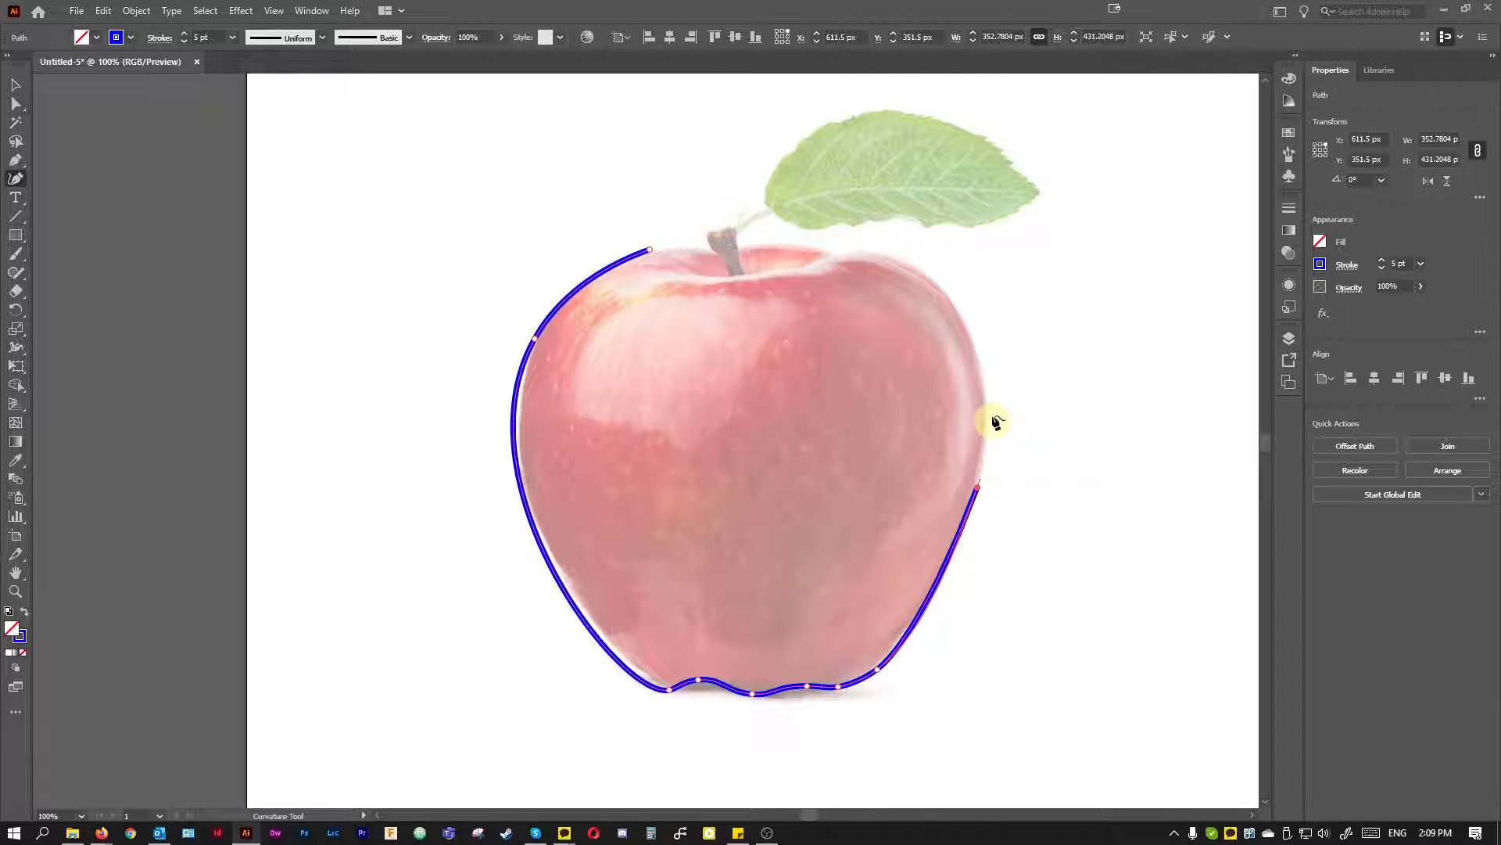
pyautogui.click(987, 379)
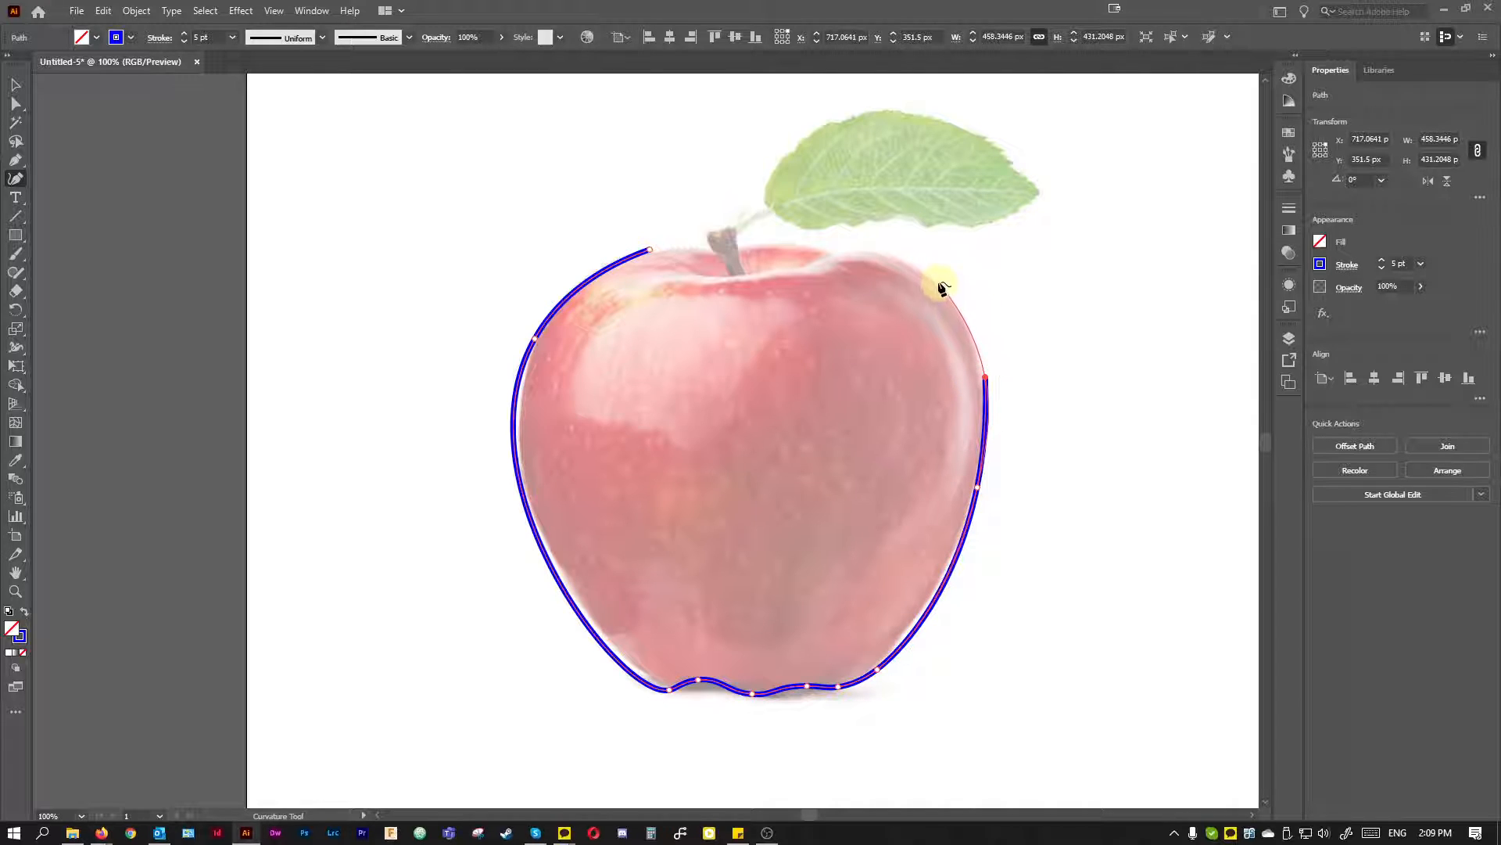
pyautogui.click(938, 280)
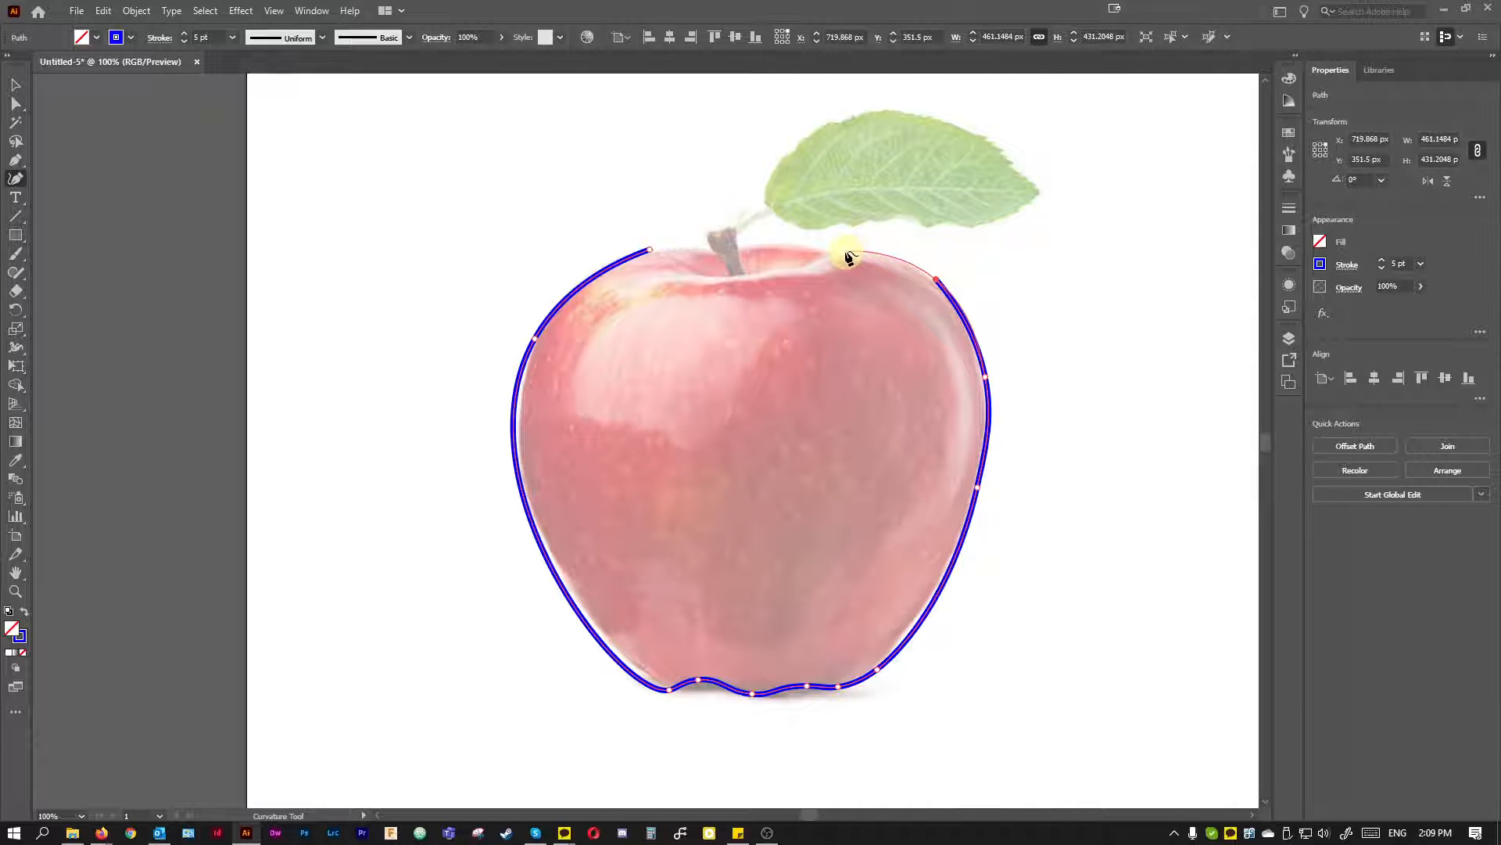
pyautogui.click(837, 251)
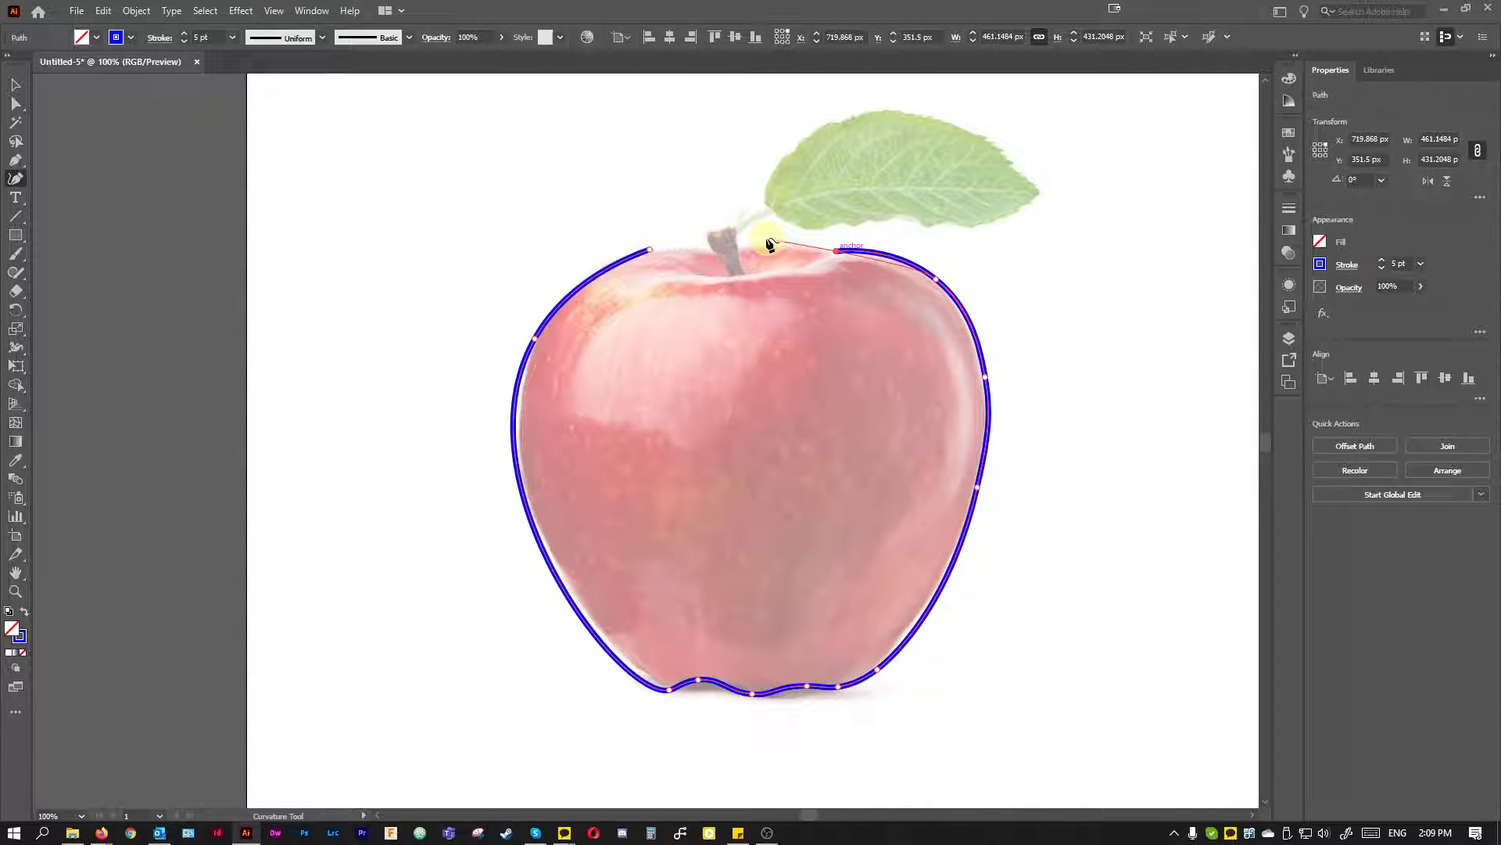
pyautogui.click(817, 245)
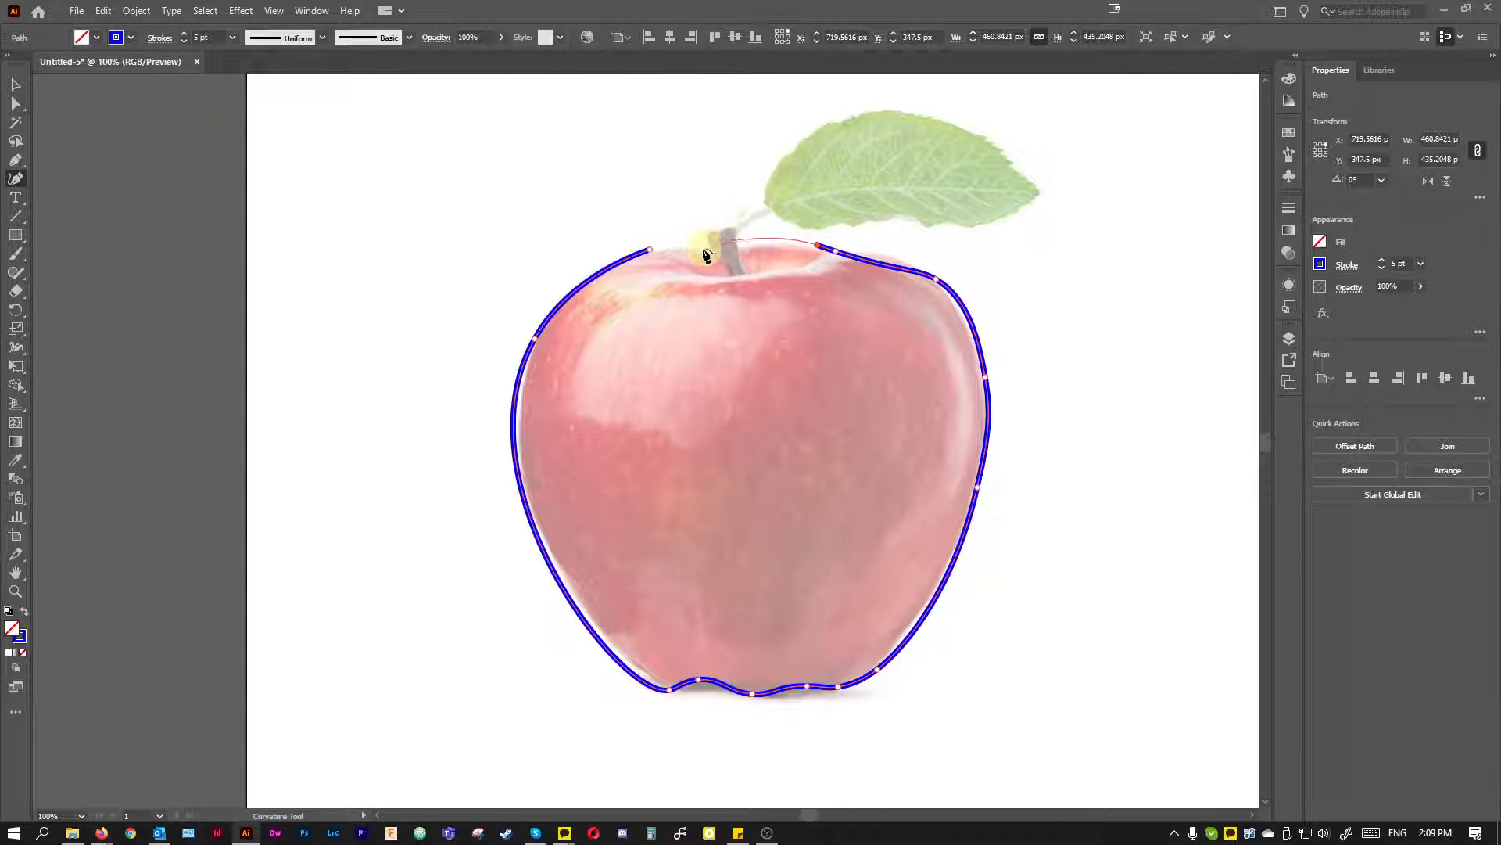
pyautogui.click(702, 250)
pyautogui.click(656, 253)
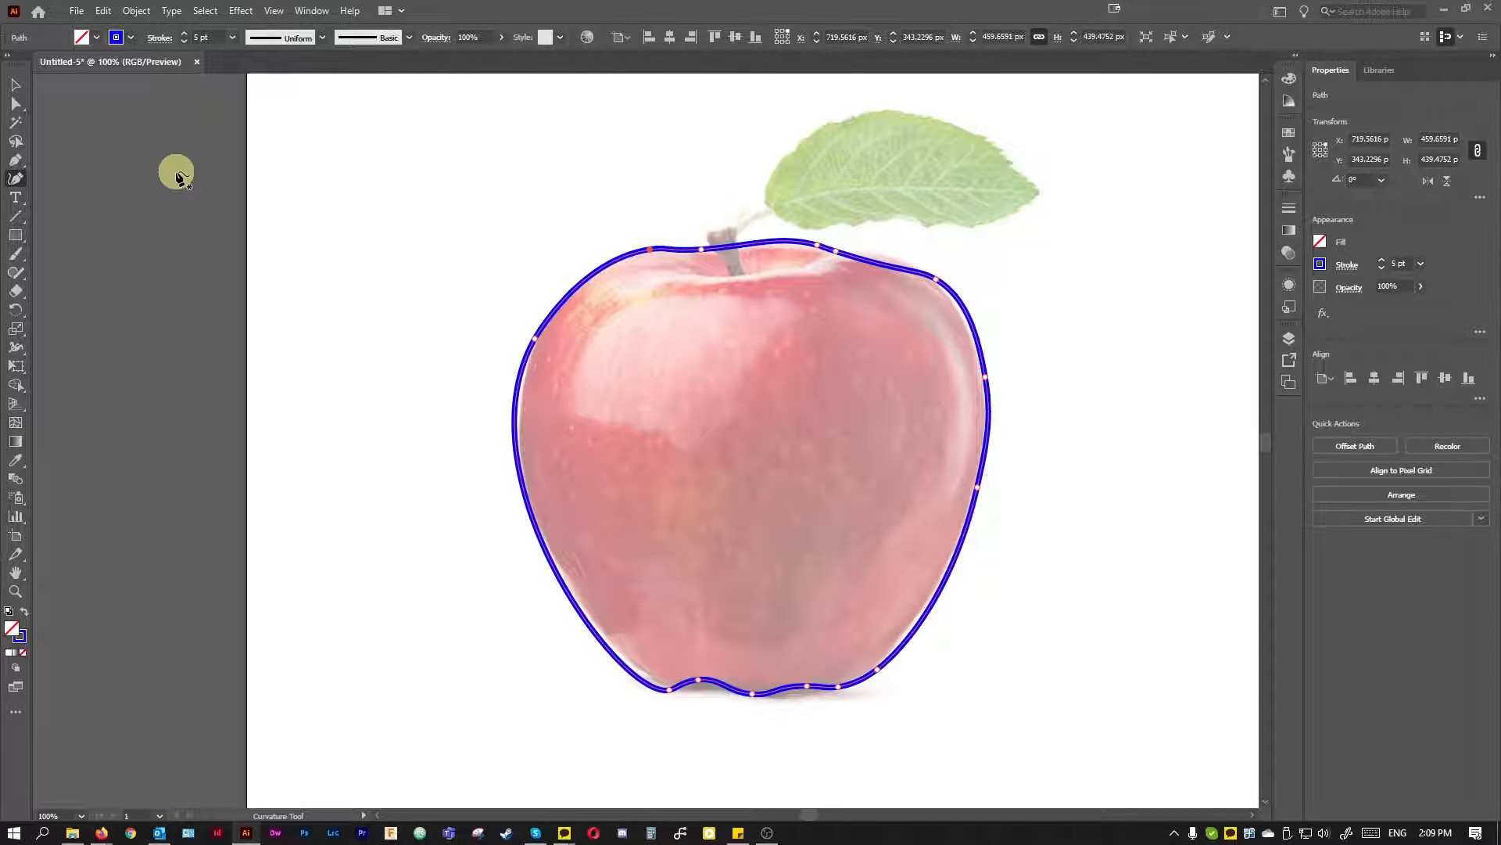
# - Reduce the apple outline's stroke weight to 2 pt
pyautogui.click(18, 84)
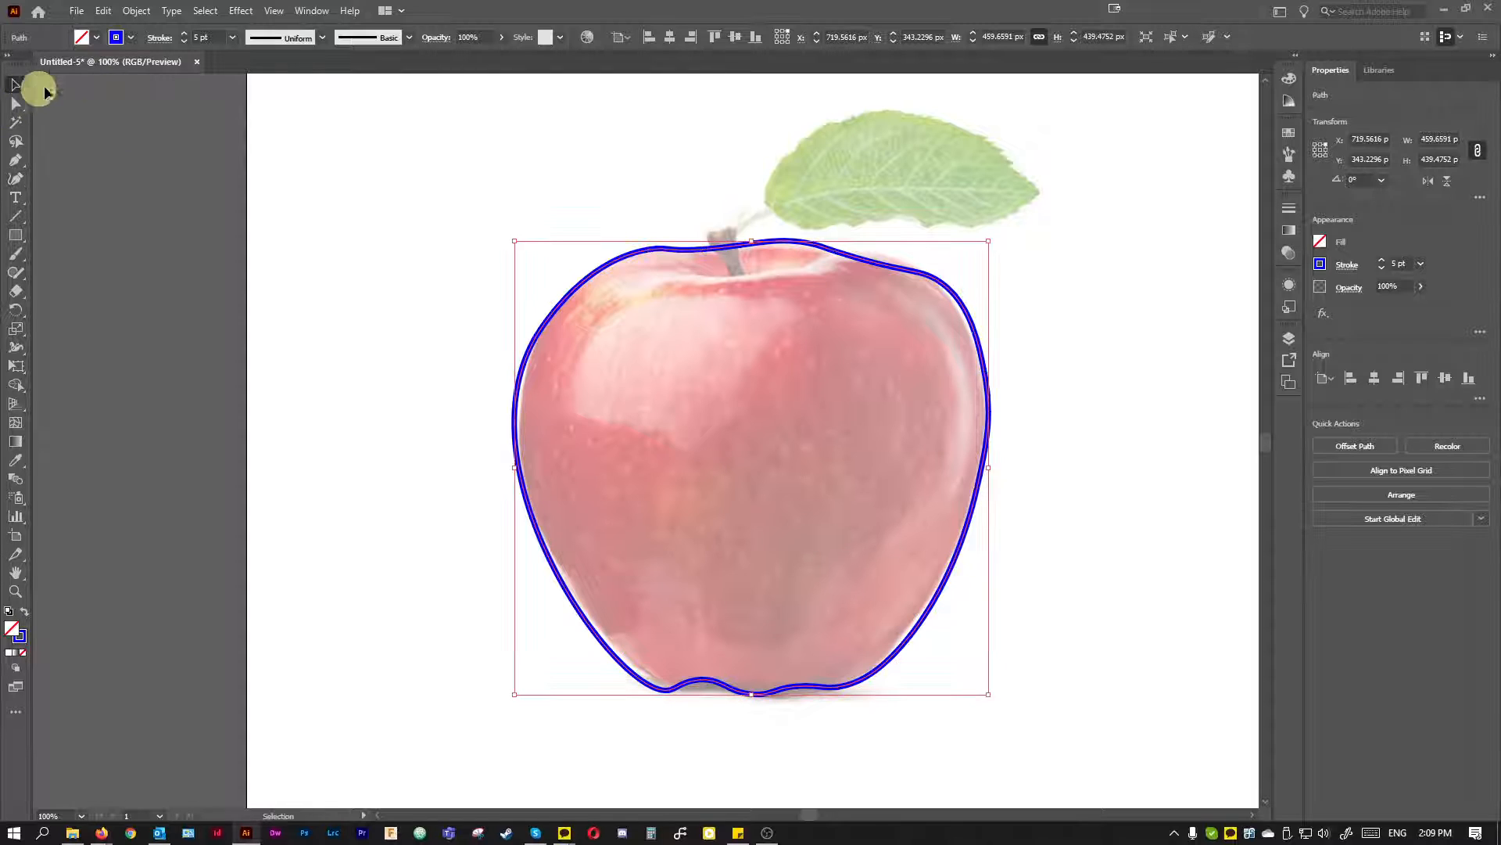
pyautogui.click(232, 38)
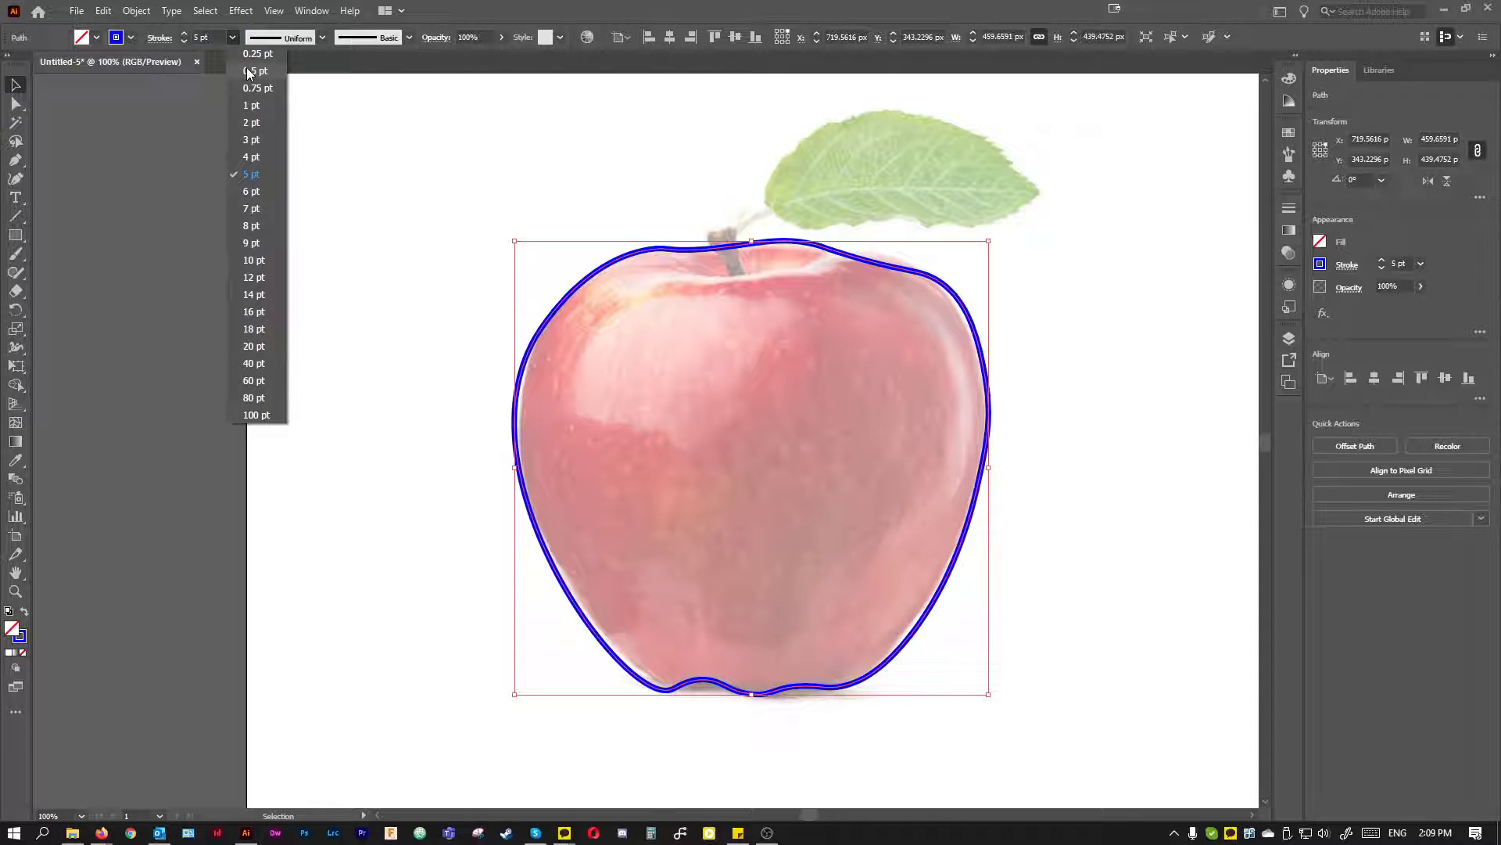
pyautogui.click(251, 122)
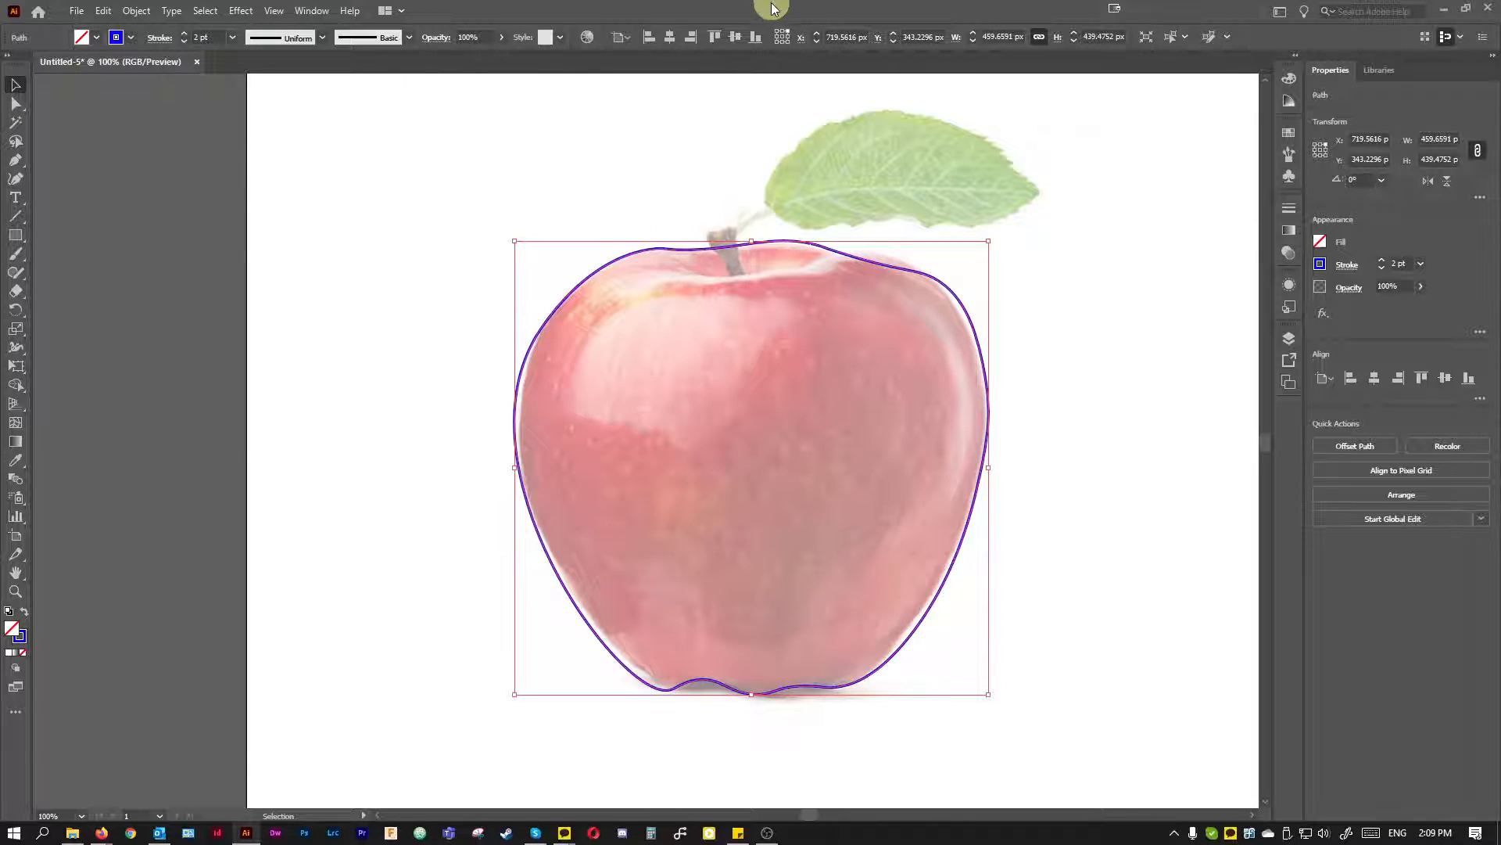
# - Directly select the apple outline's left curve and adjust the handle at the lower-left corner of the apple's base
pyautogui.click(481, 598)
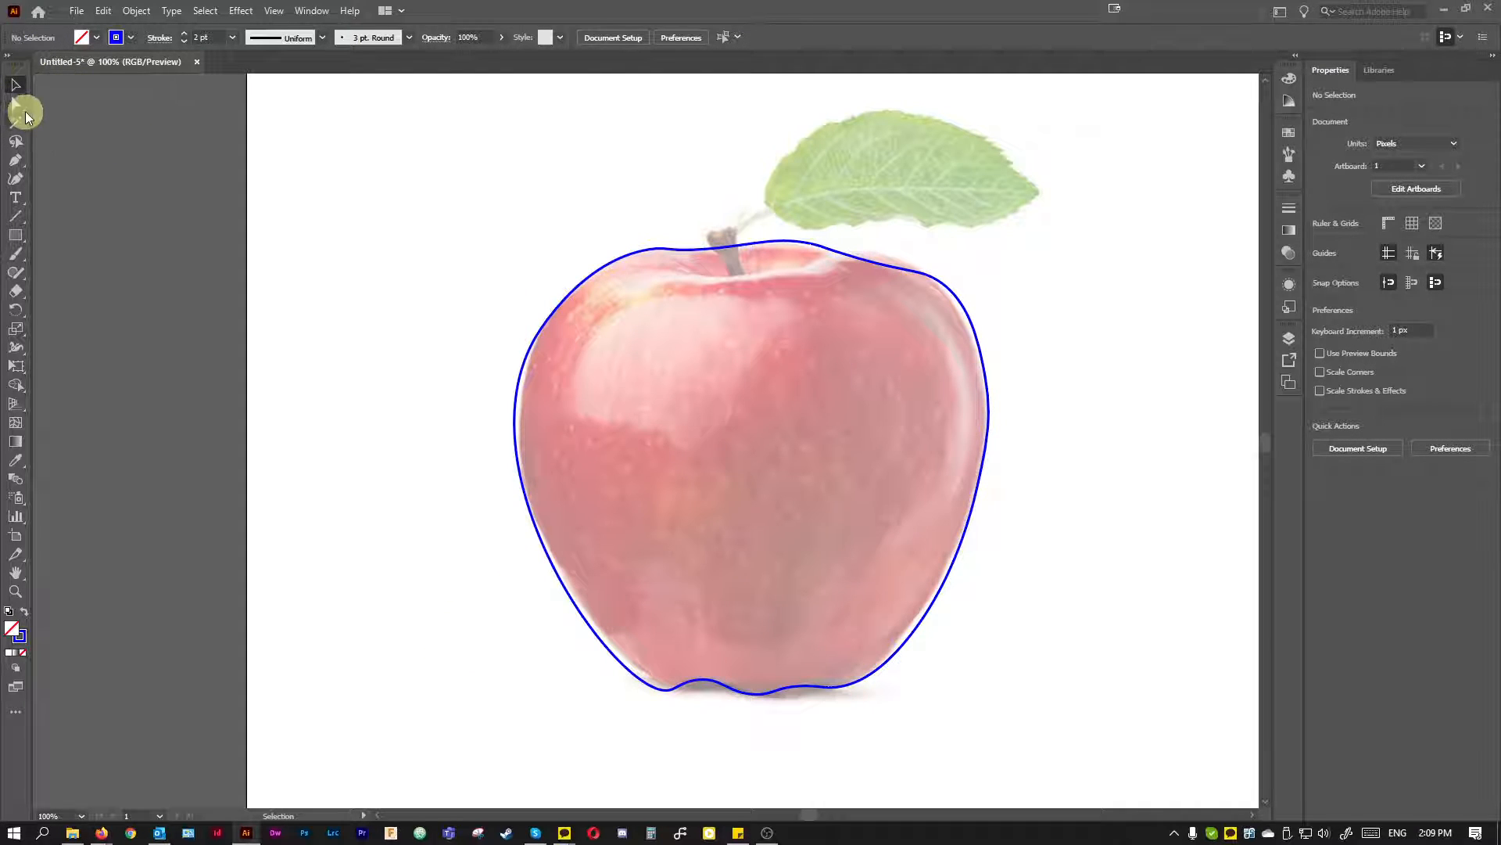
pyautogui.click(22, 108)
pyautogui.scroll(2, 563, 446)
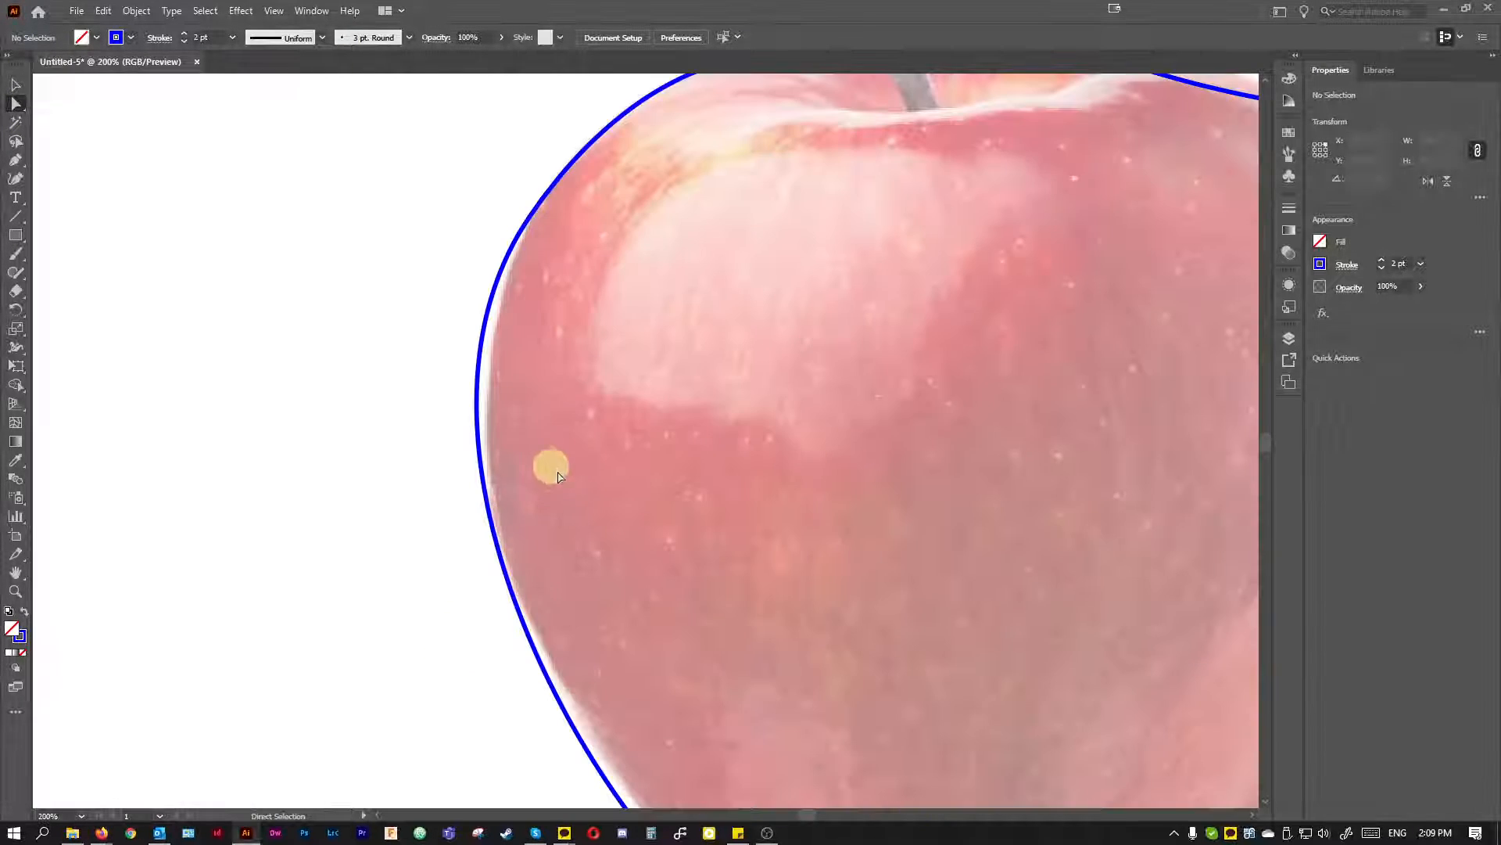
pyautogui.click(481, 473)
pyautogui.scroll(-2, 563, 484)
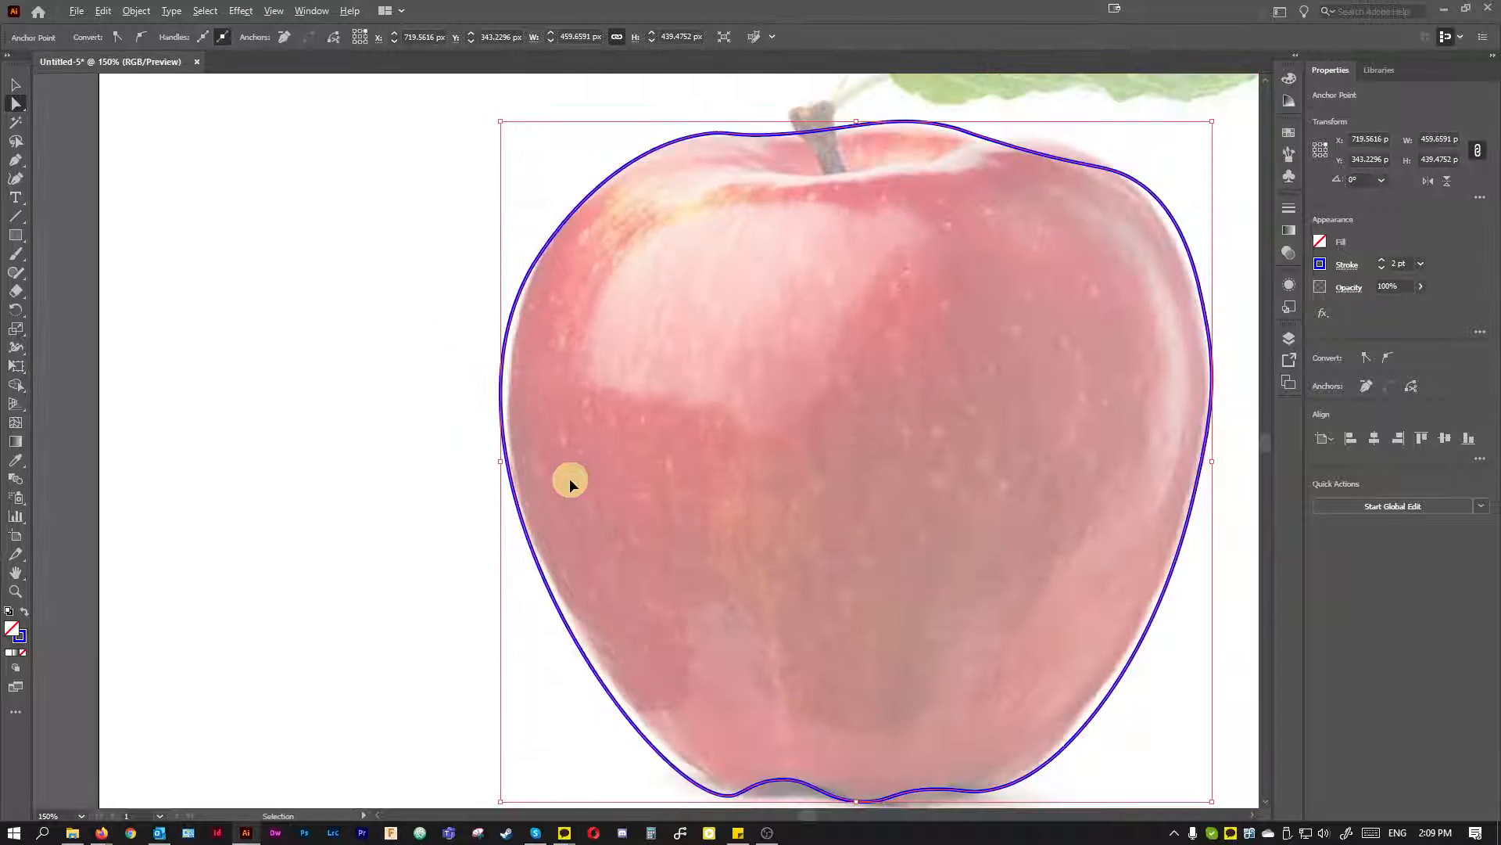
pyautogui.scroll(-2, 628, 537)
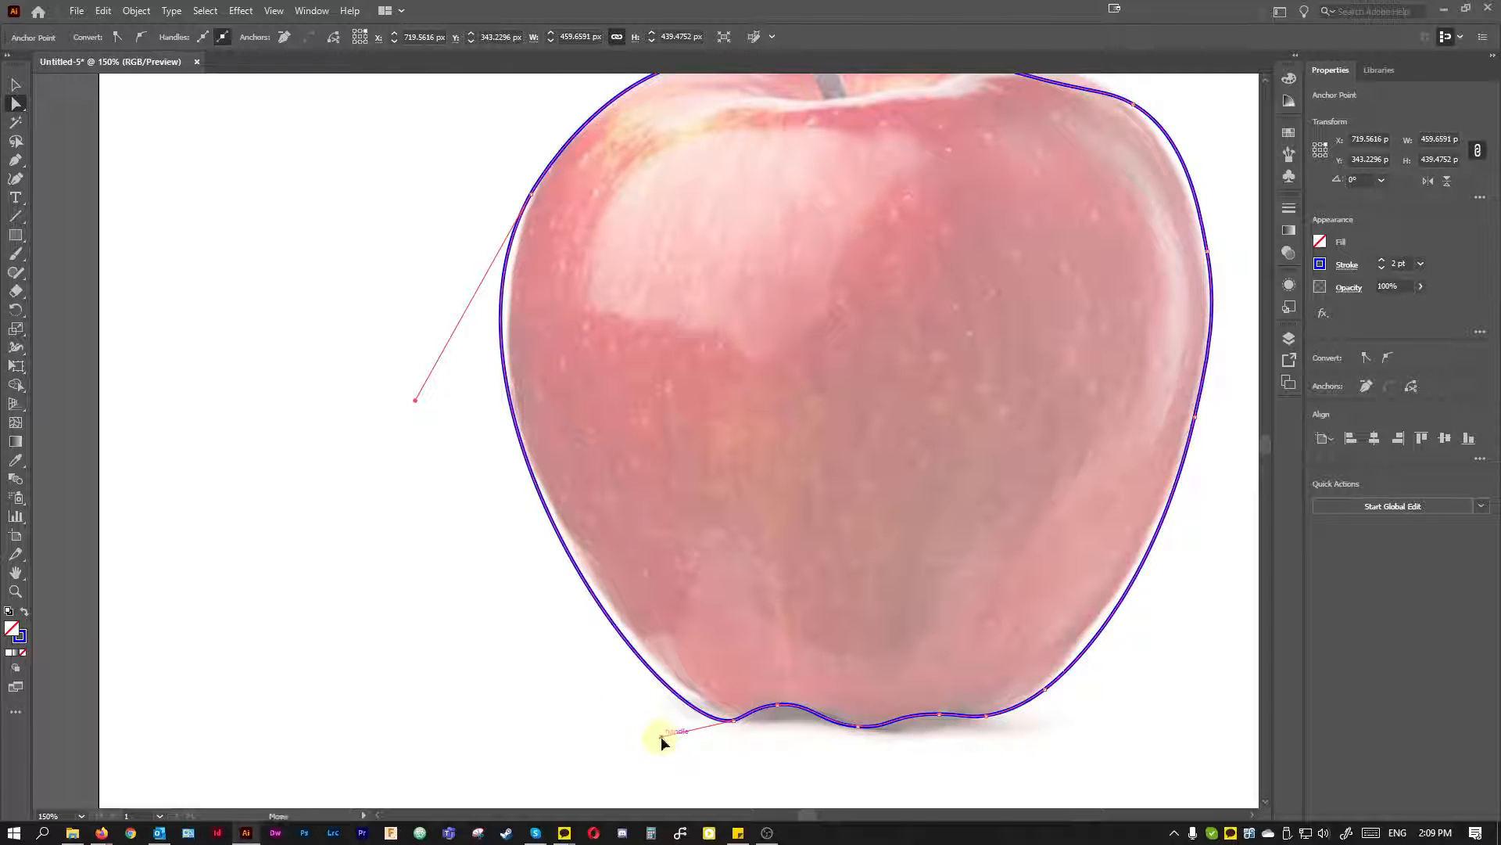
pyautogui.moveTo(660, 735); pyautogui.dragTo(731, 721)
pyautogui.scroll(3, 731, 720)
pyautogui.scroll(-1, 732, 718)
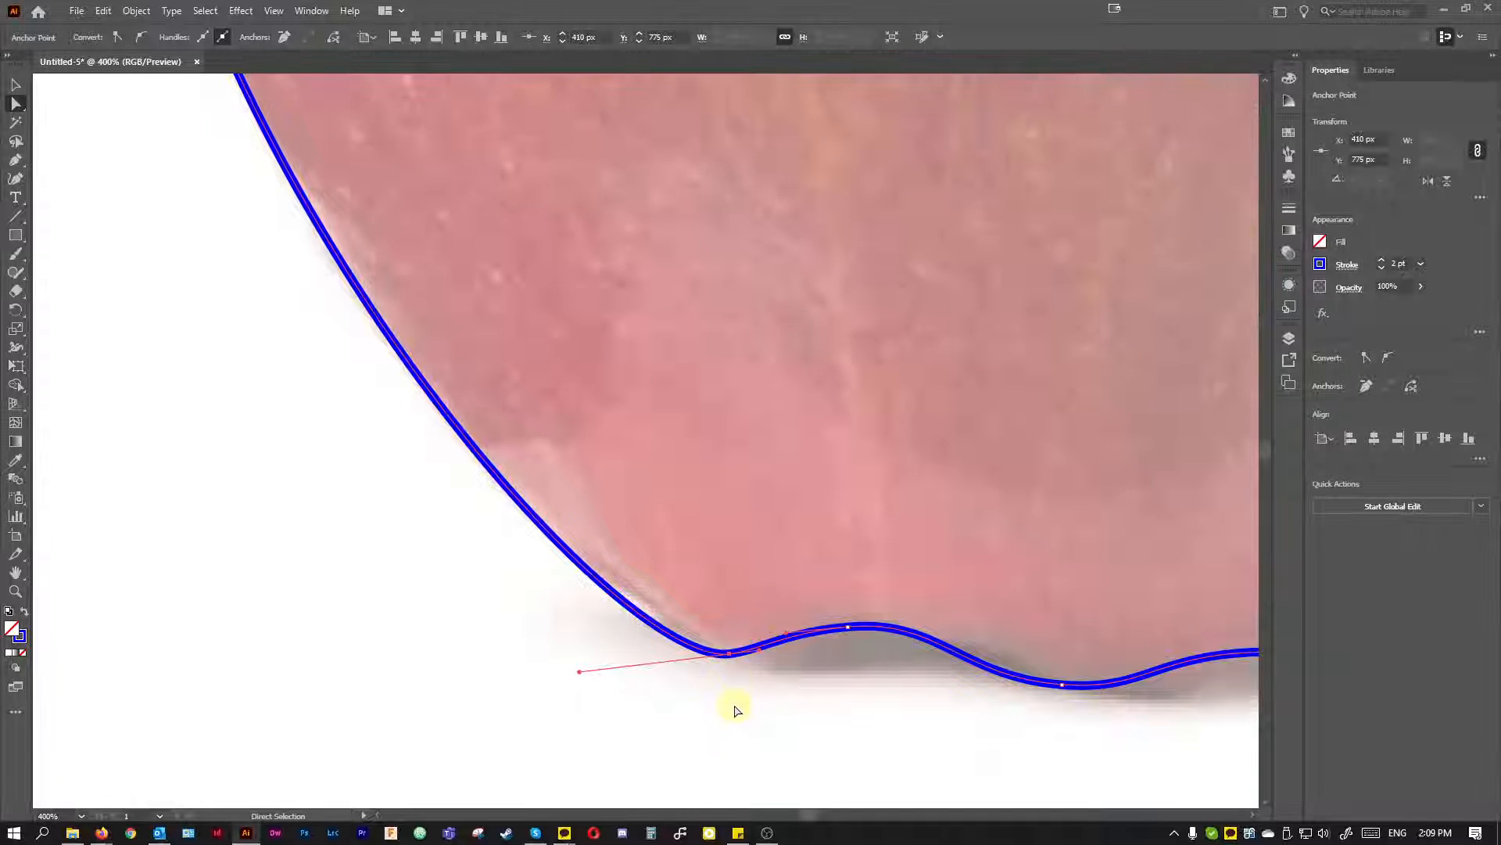
pyautogui.scroll(-5, 677, 624)
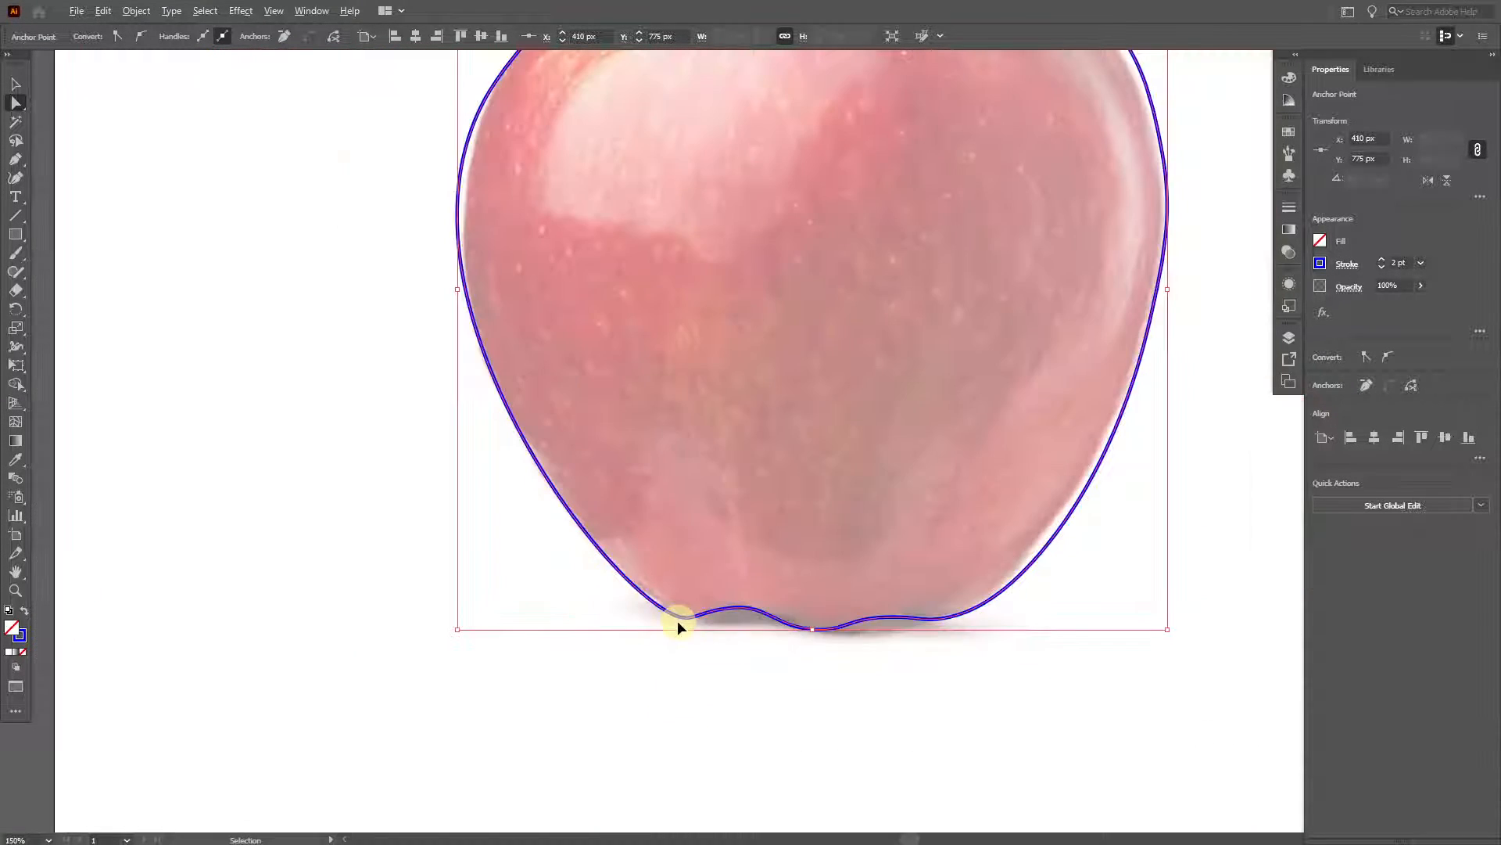
# - Pull the apple outline's left side inward by adjusting the handles of its upper-left and lower-left anchor points
pyautogui.scroll(3, 474, 148)
pyautogui.scroll(1, 483, 195)
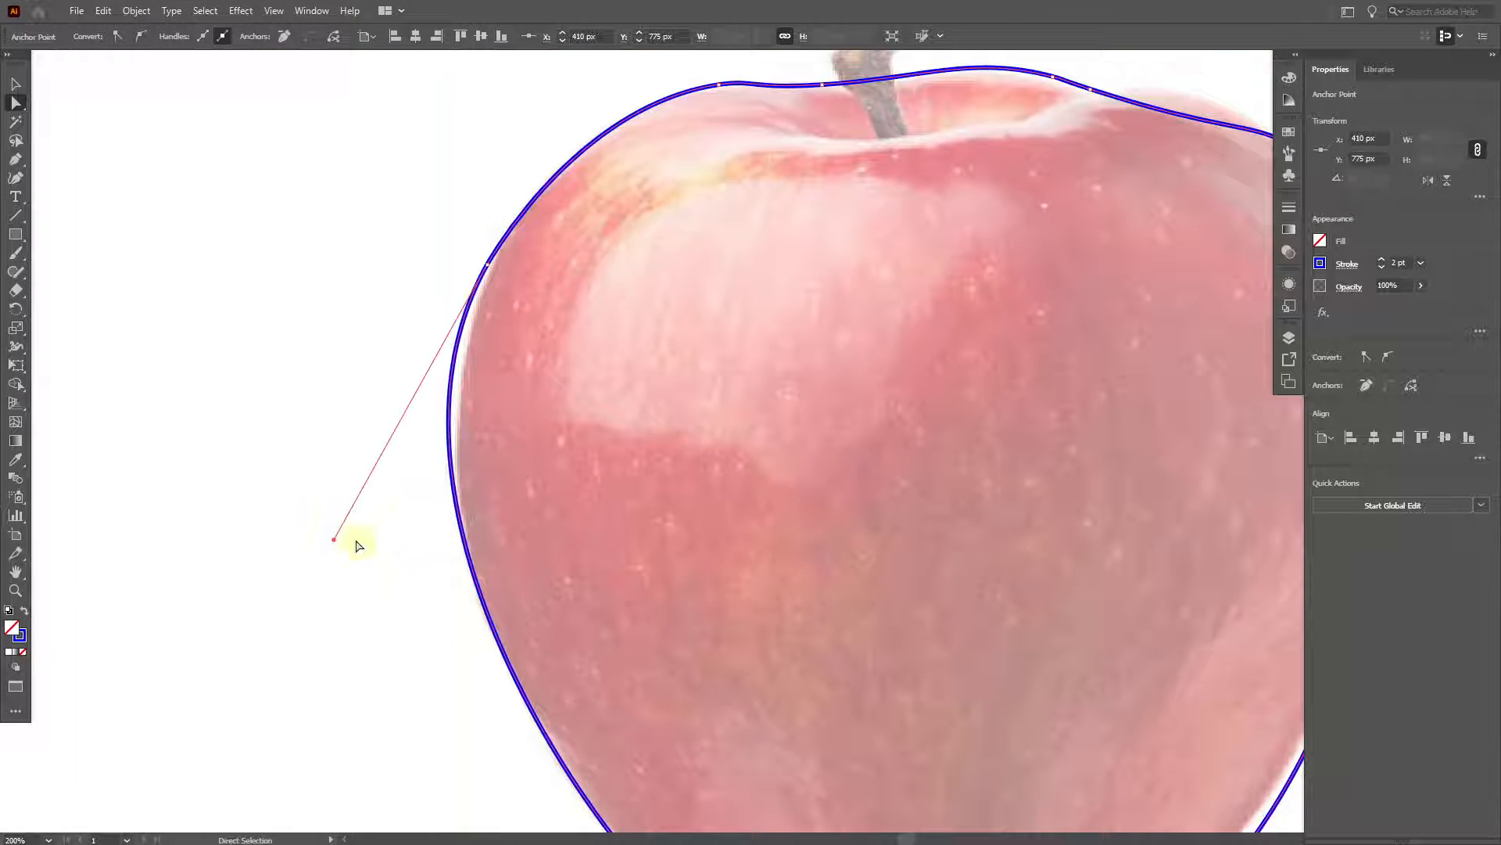
pyautogui.moveTo(334, 541); pyautogui.dragTo(358, 596)
pyautogui.scroll(-5, 466, 559)
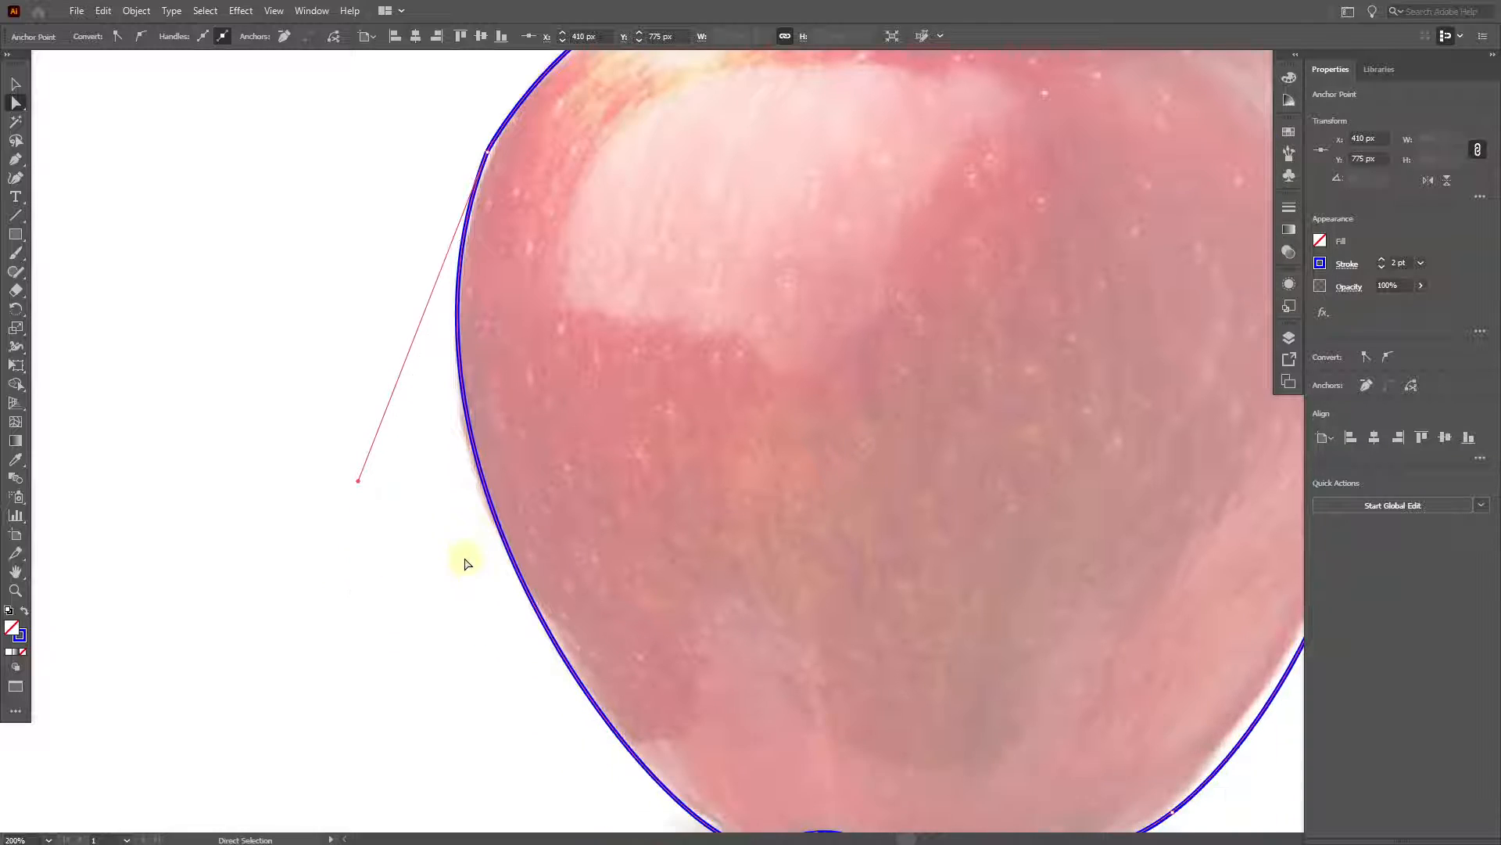
pyautogui.moveTo(680, 707); pyautogui.dragTo(687, 706)
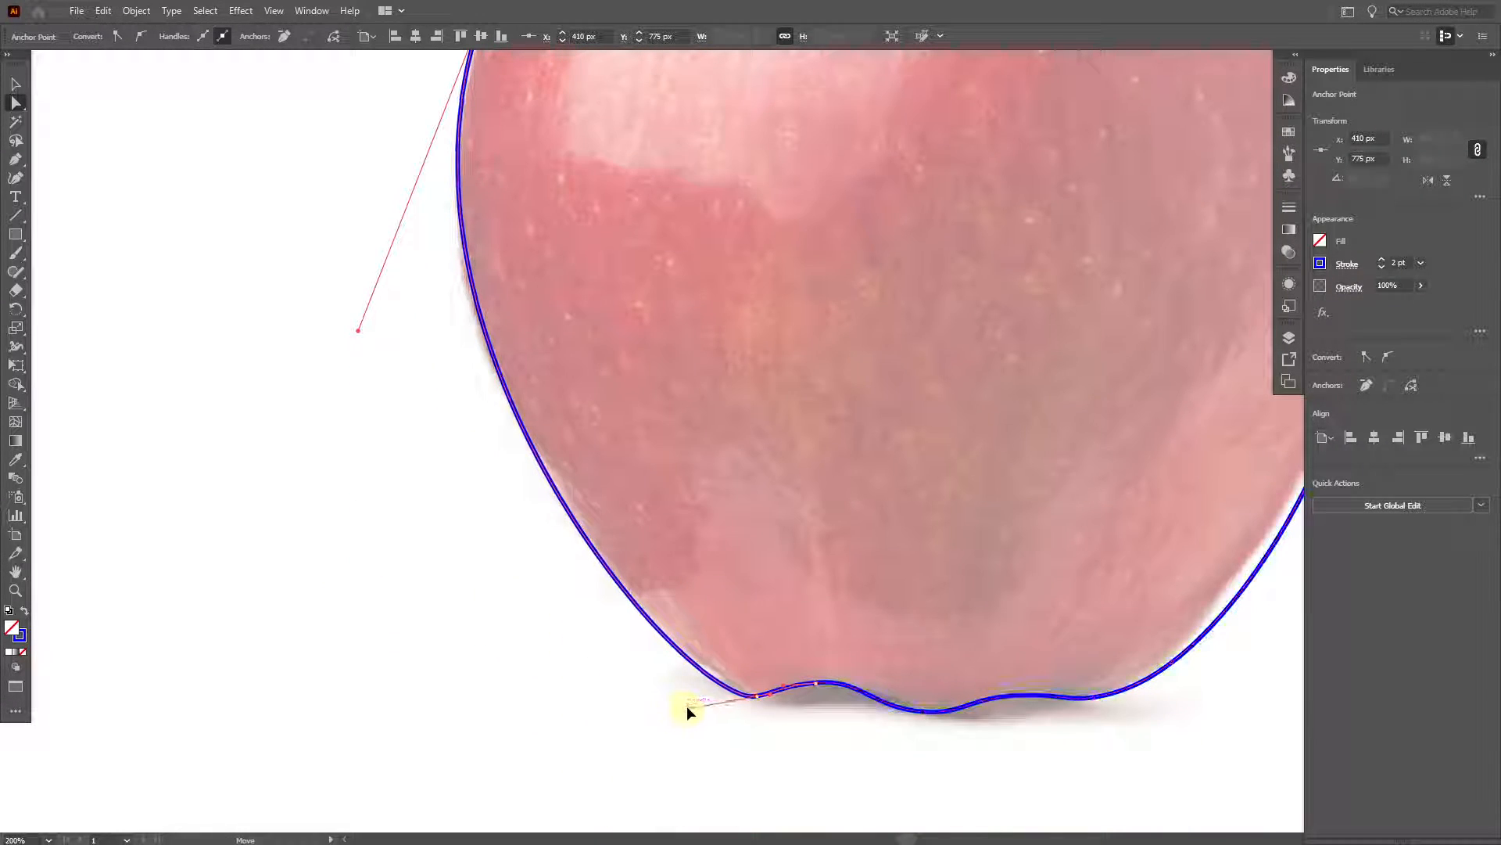
pyautogui.hotkey('ctrl', '-')
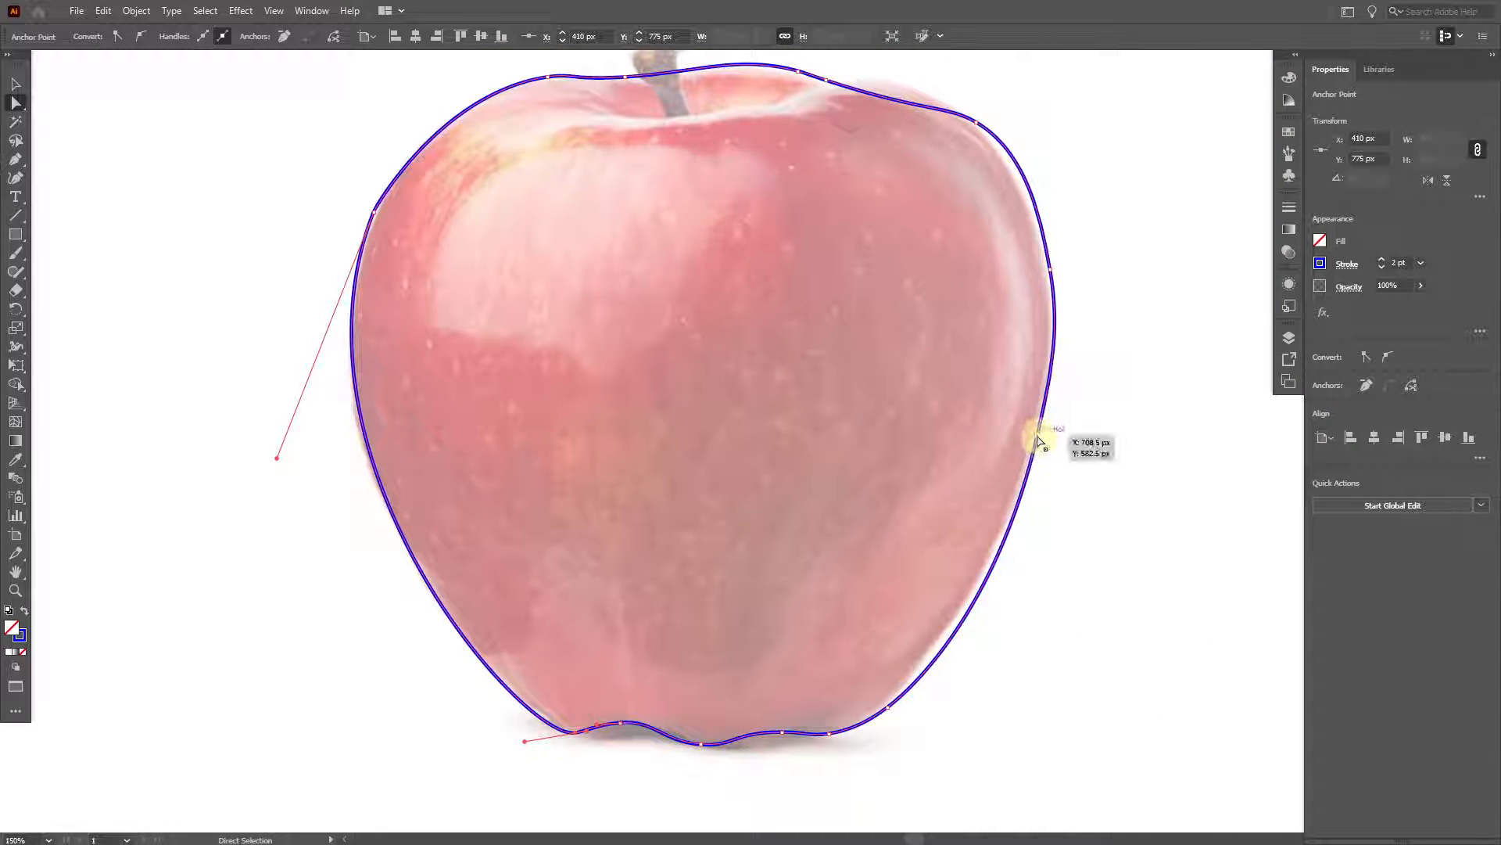
# - Tighten the apple outline's lower-right curve against the photo by adjusting the handles at both ends of that segment
pyautogui.click(1038, 435)
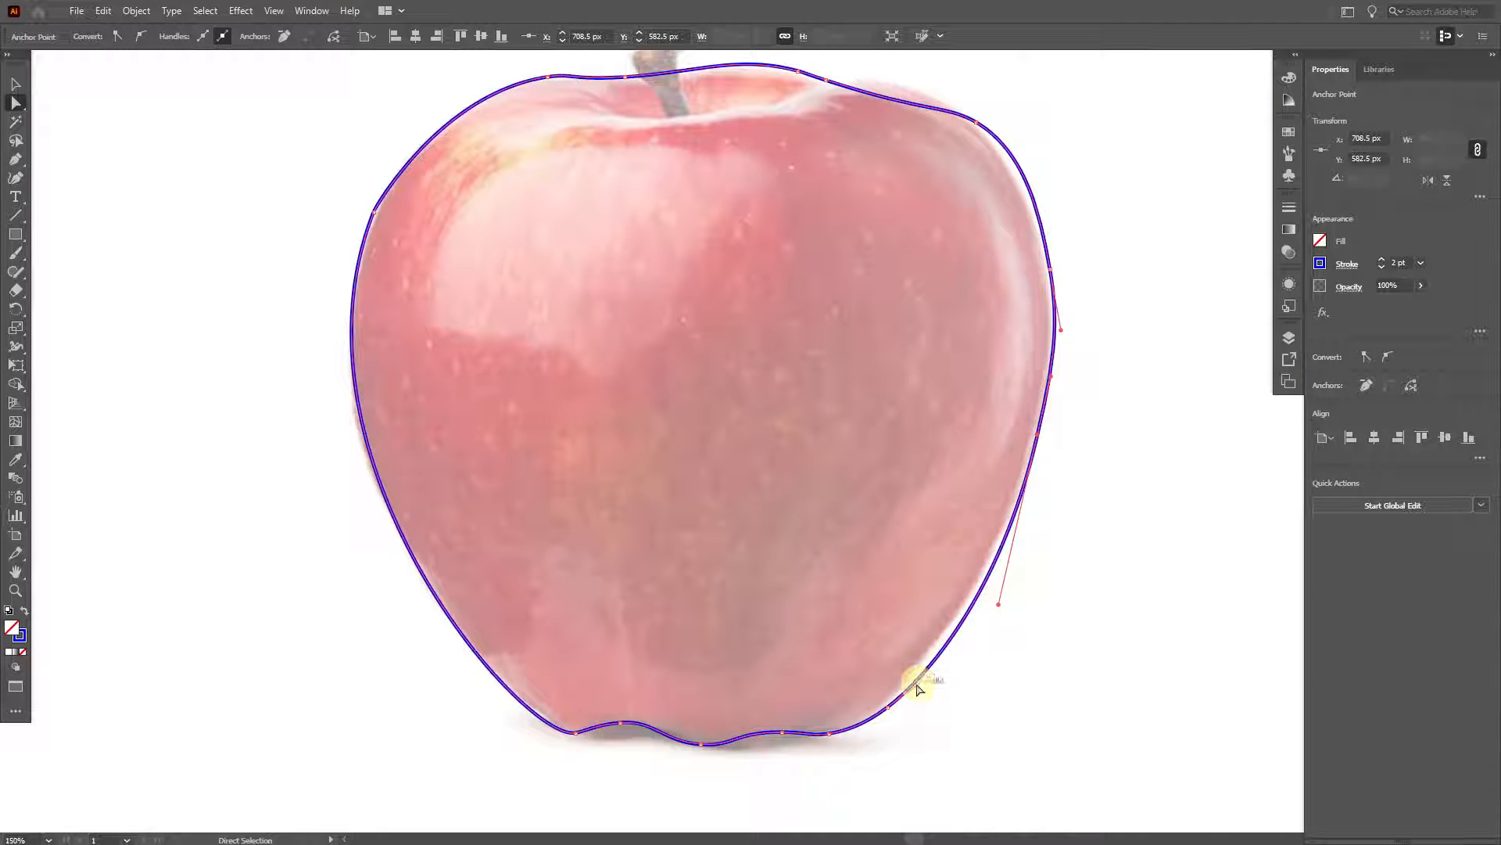
pyautogui.moveTo(916, 684); pyautogui.dragTo(907, 675)
pyautogui.moveTo(999, 604); pyautogui.dragTo(994, 606)
pyautogui.scroll(1, 1065, 577)
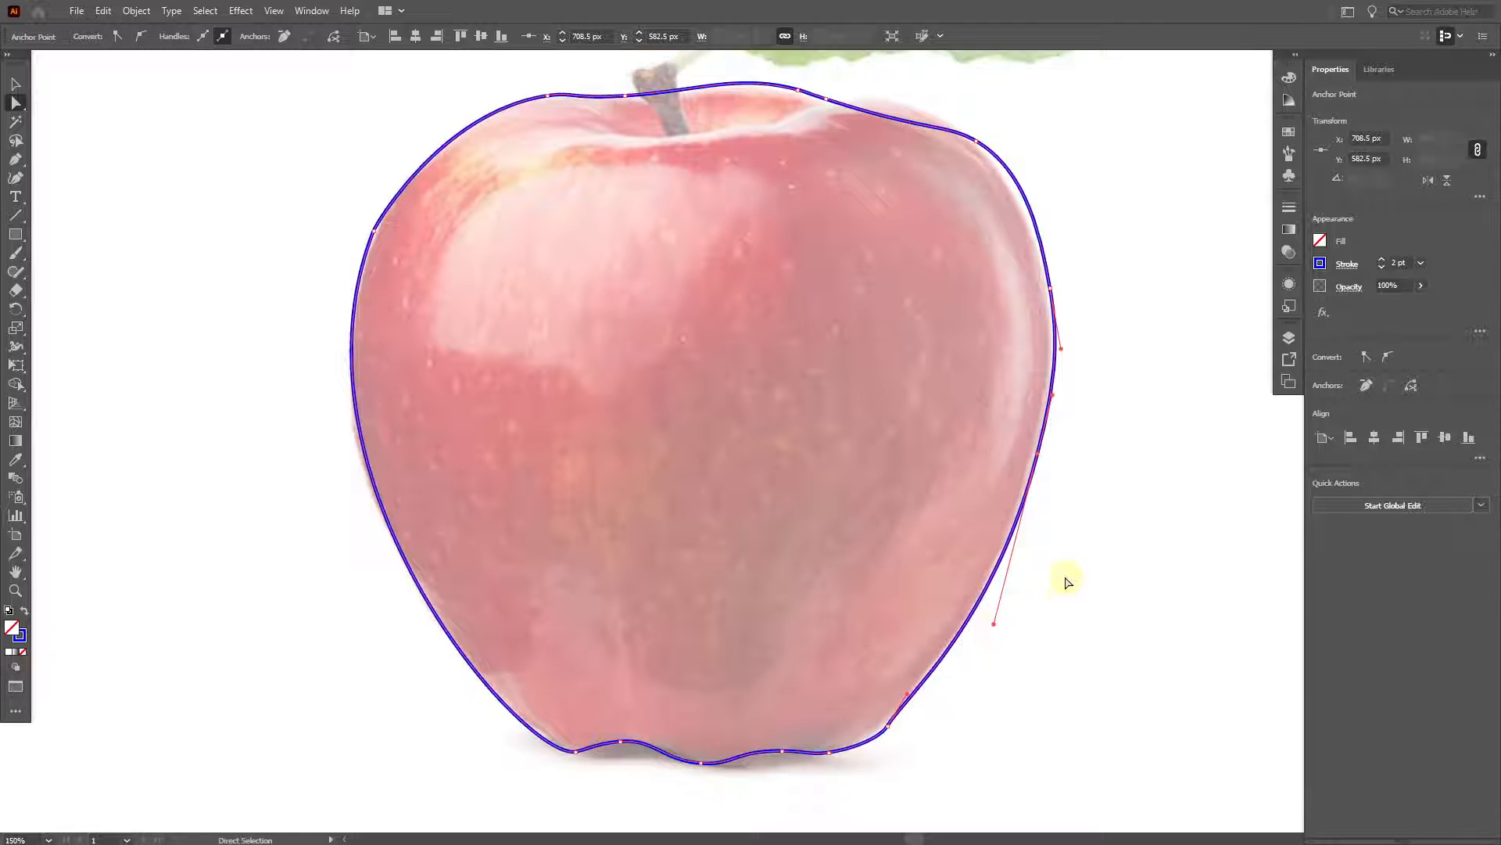
# - Reshape the apple outline's top rim between the stem and the upper-right shoulder to follow the photo's edge
pyautogui.scroll(3, 1067, 582)
pyautogui.click(972, 252)
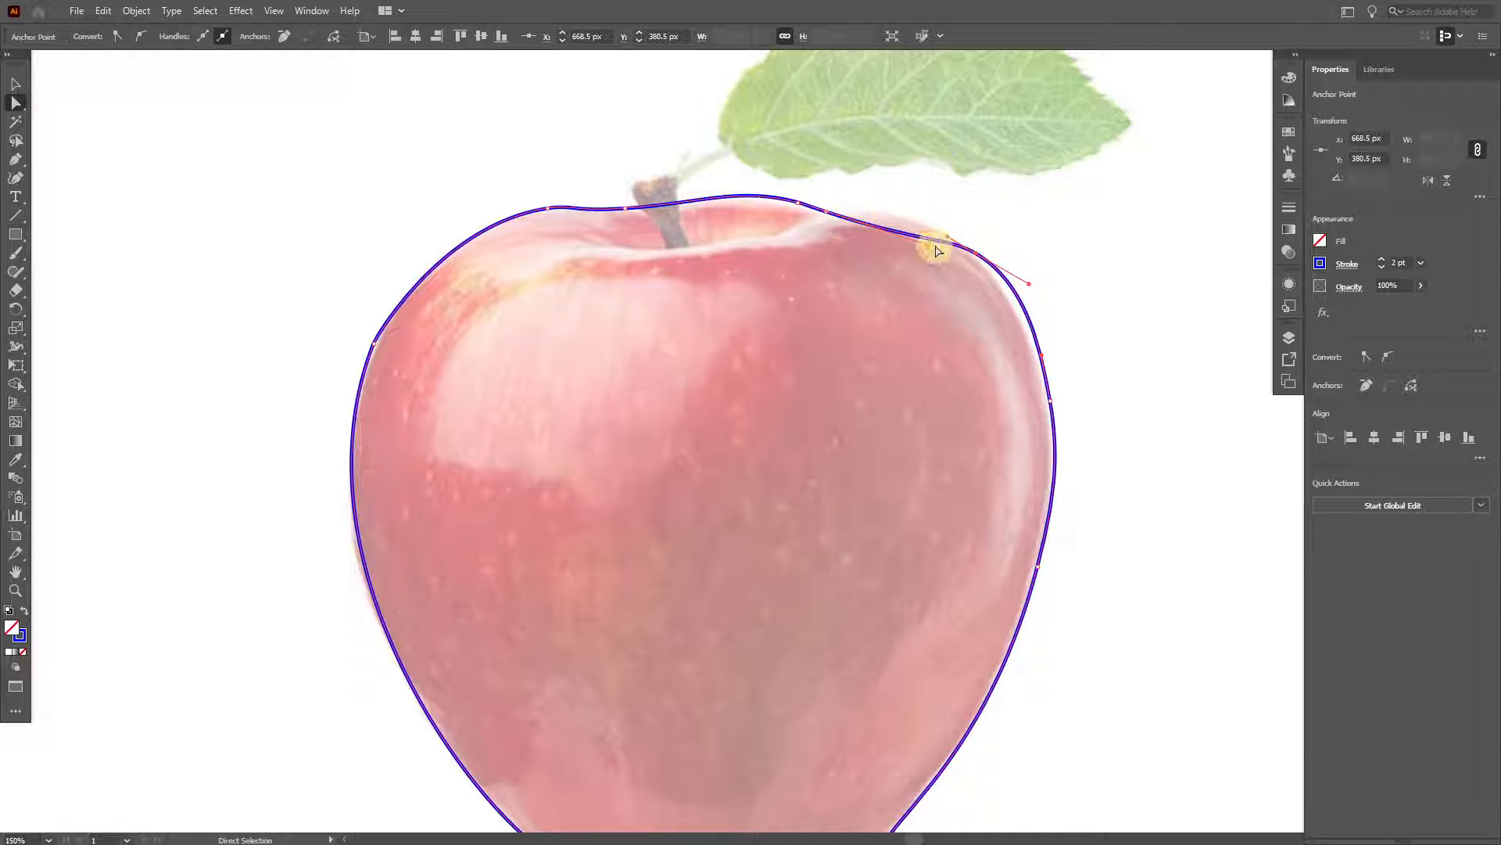
pyautogui.moveTo(929, 248); pyautogui.dragTo(896, 216)
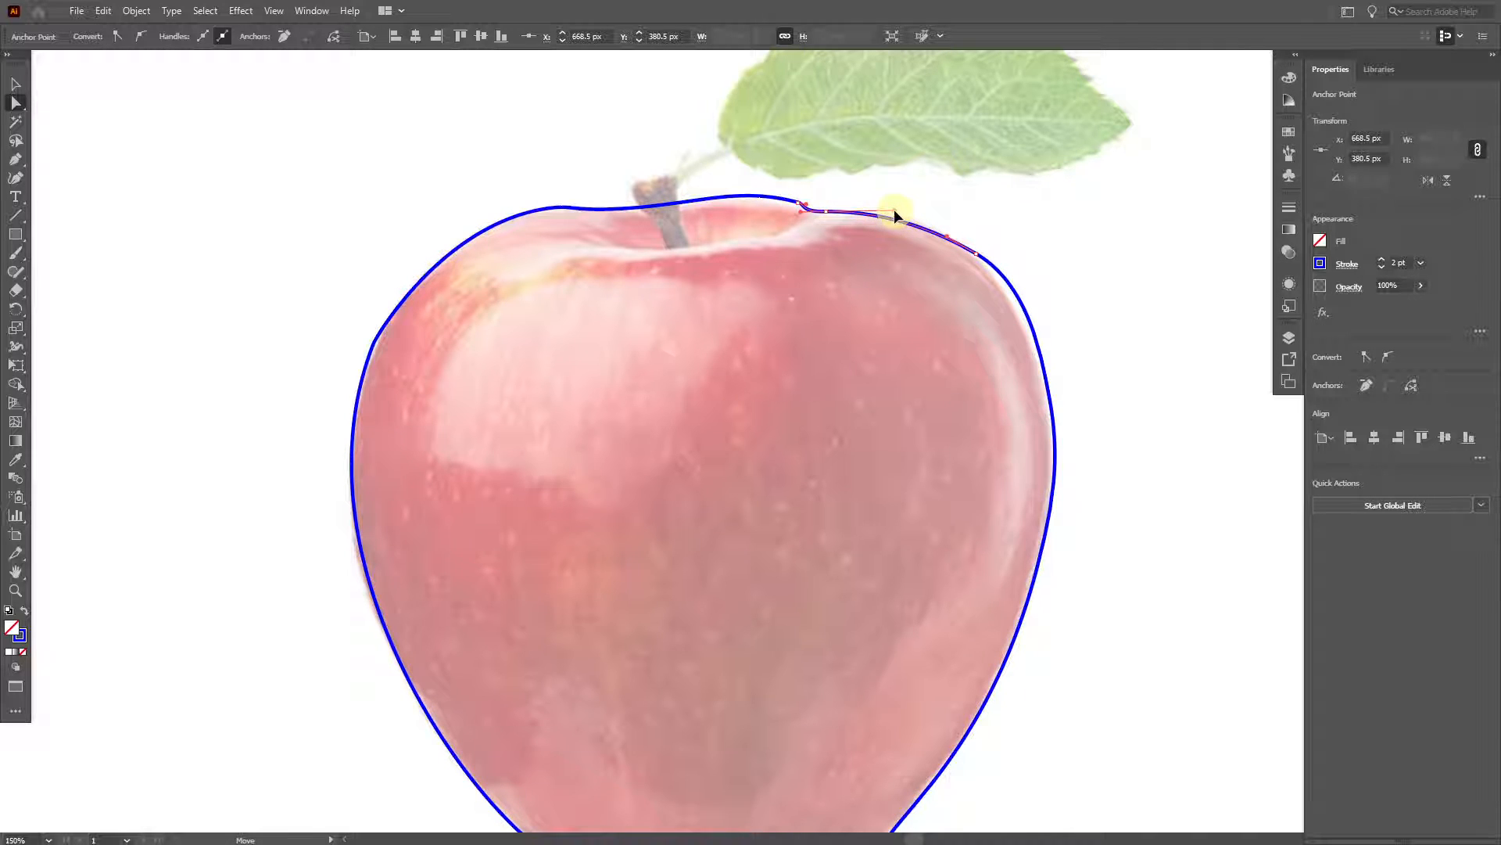
pyautogui.moveTo(795, 208); pyautogui.dragTo(781, 208)
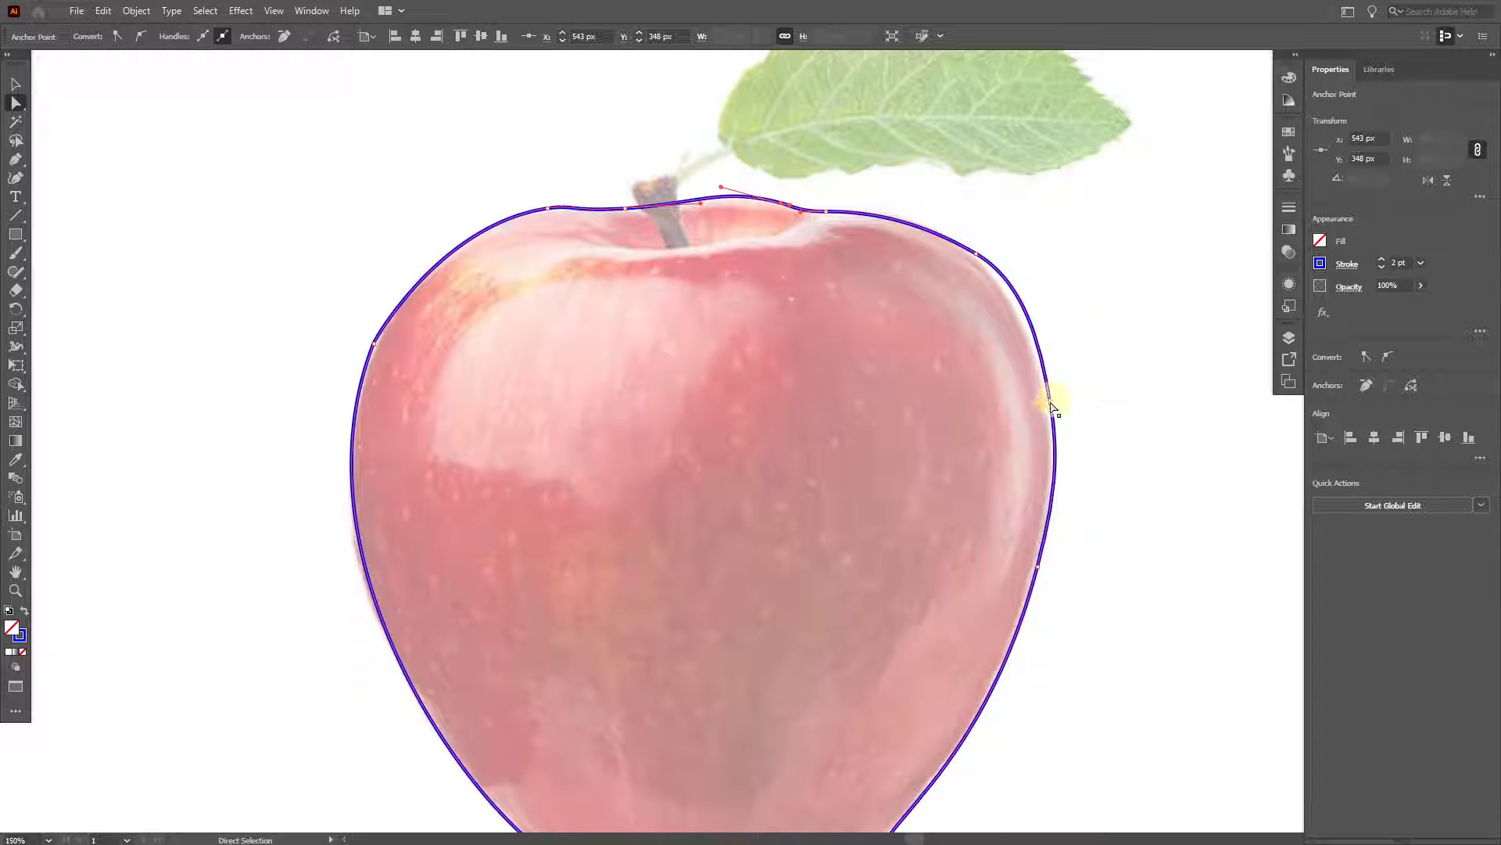
# - Refine the apple outline's right side by nudging its anchor points and the shoulder handle inward to the apple's edge
pyautogui.moveTo(1048, 403); pyautogui.dragTo(1044, 402)
pyautogui.moveTo(1029, 286); pyautogui.dragTo(1008, 279)
pyautogui.scroll(-3, 1064, 438)
pyautogui.moveTo(1038, 491); pyautogui.dragTo(1031, 501)
pyautogui.scroll(3, 421, 313)
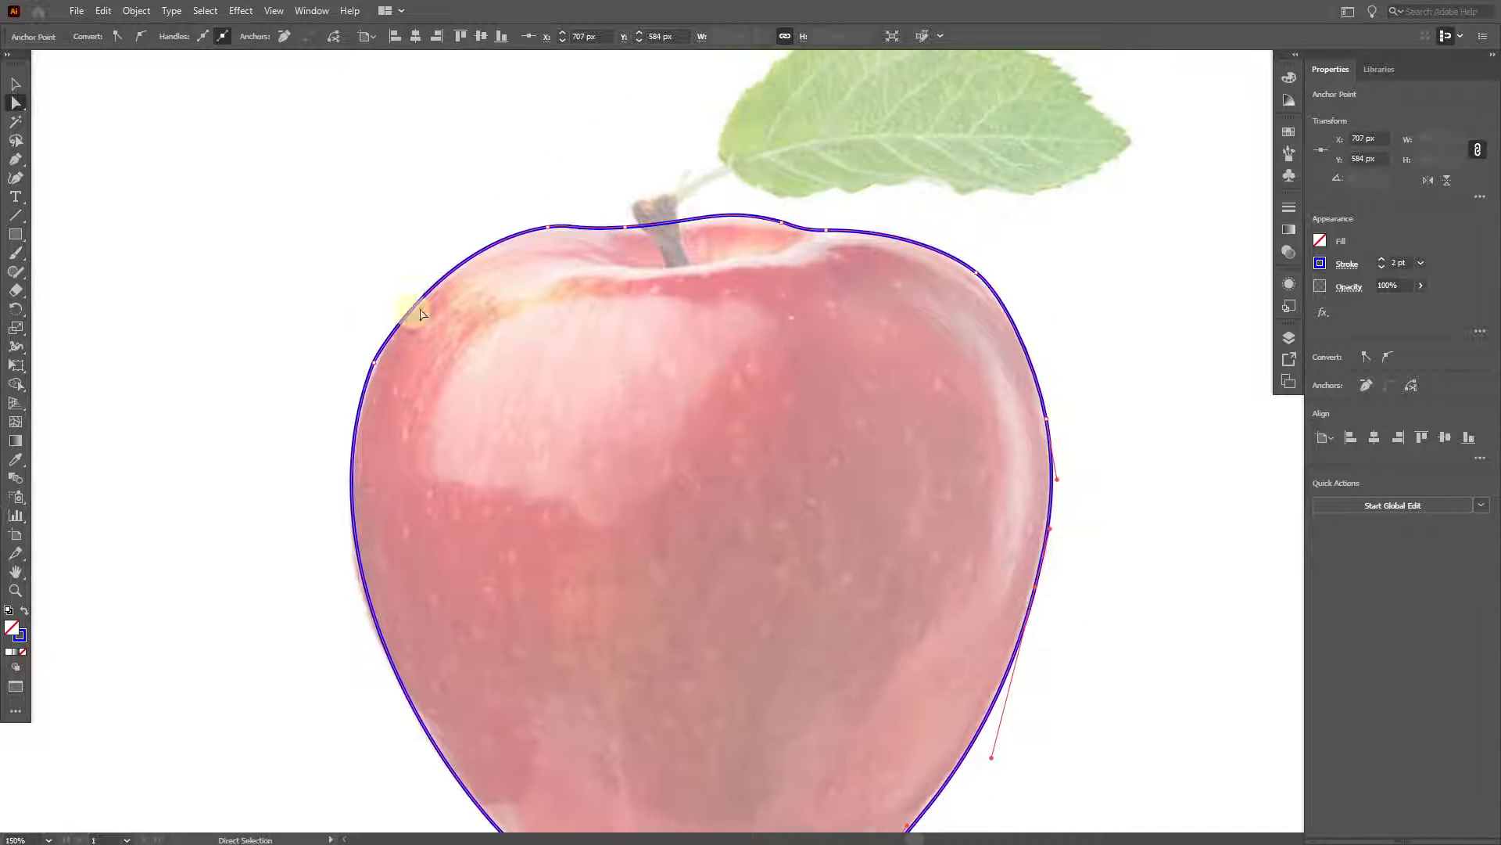
# - Push the apple outline's left curve slightly outward using the upper-left anchor's handle, and deselect the path
pyautogui.click(325, 302)
pyautogui.scroll(-3, 346, 346)
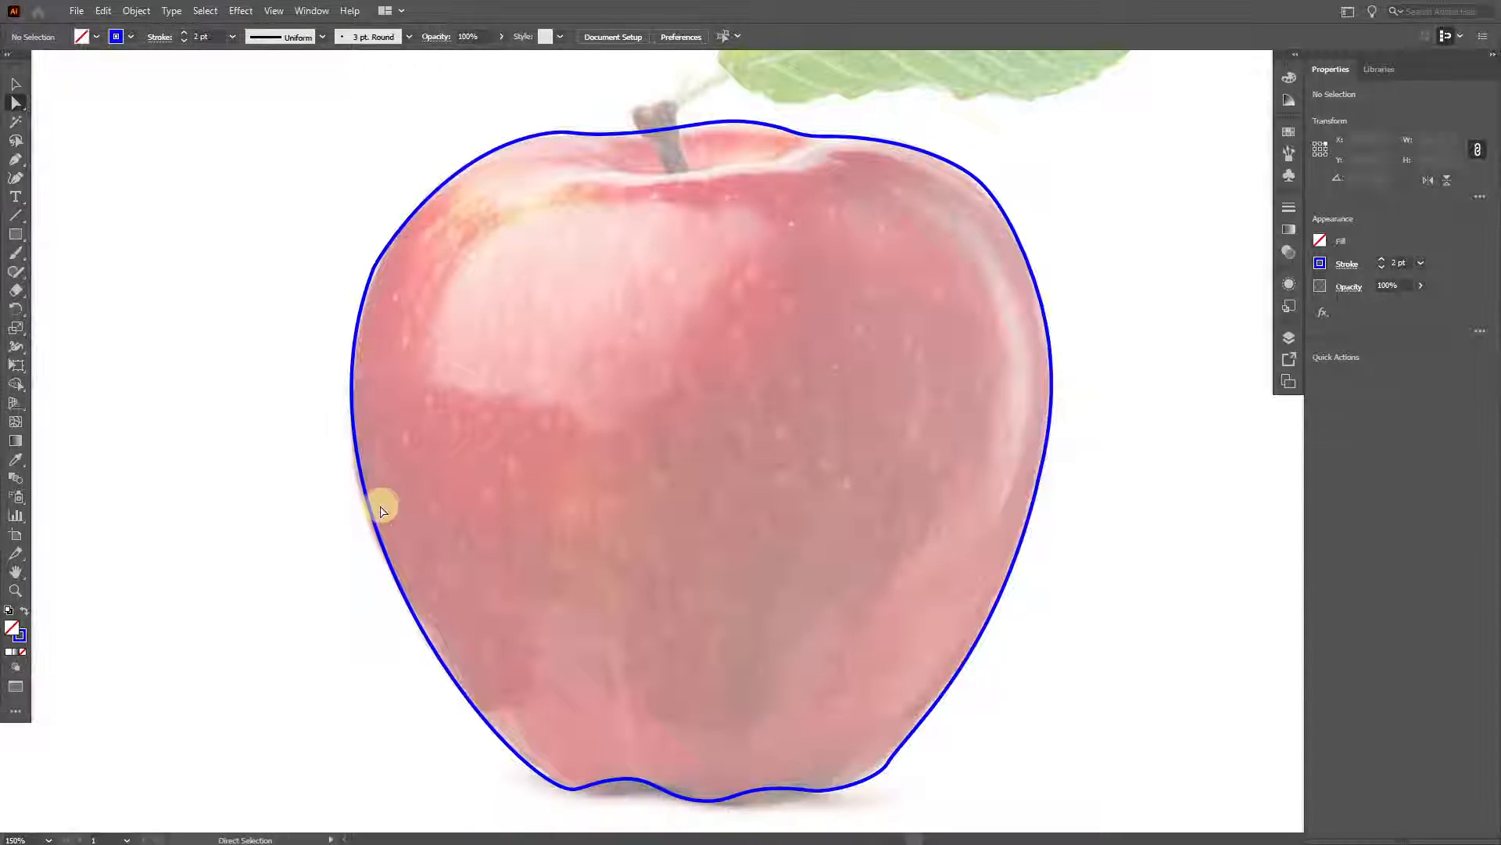
pyautogui.click(365, 513)
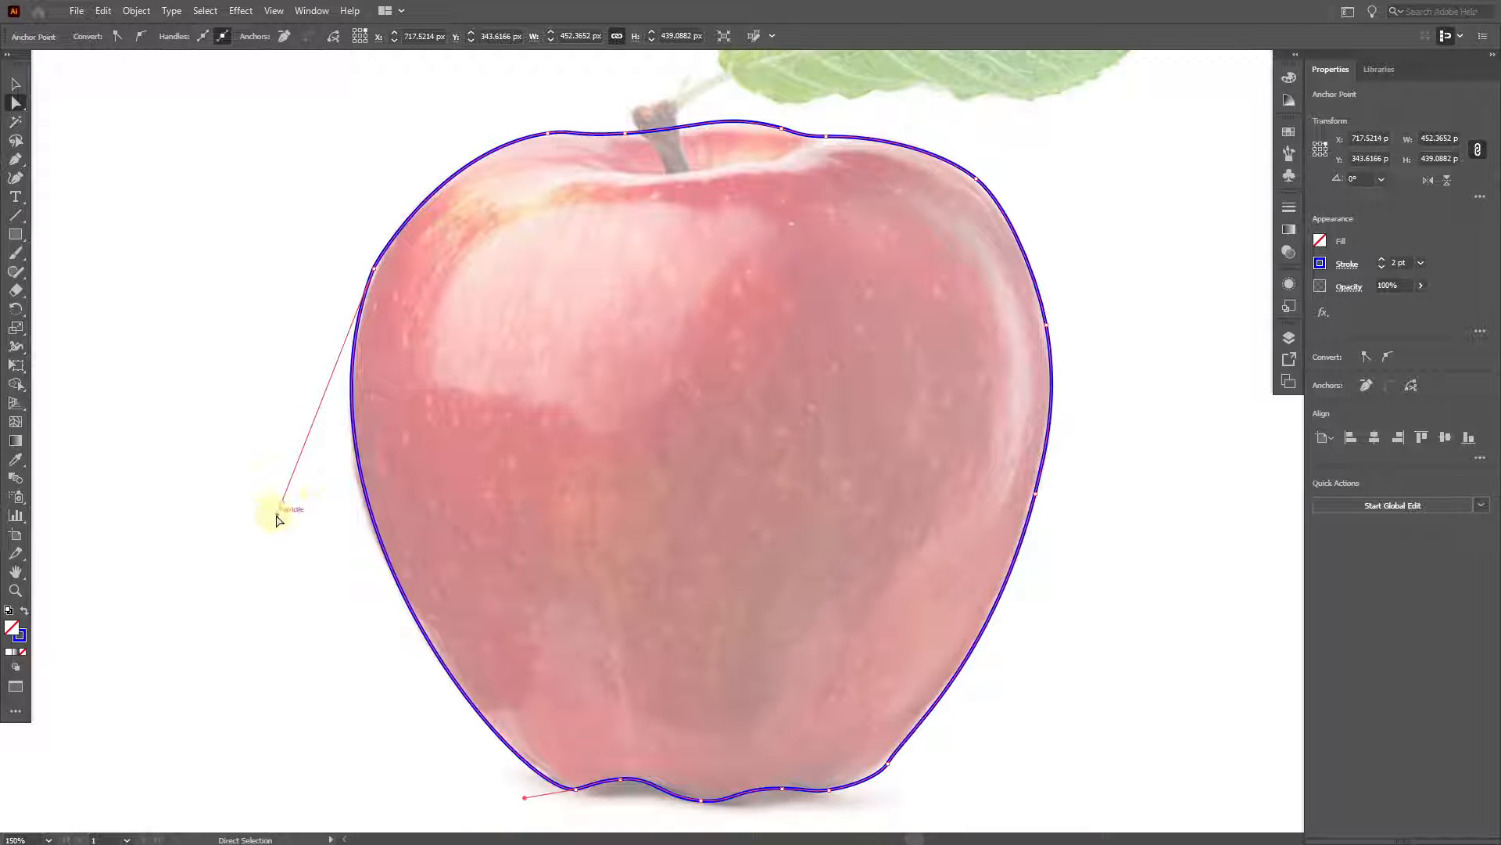
pyautogui.moveTo(275, 514); pyautogui.dragTo(271, 515)
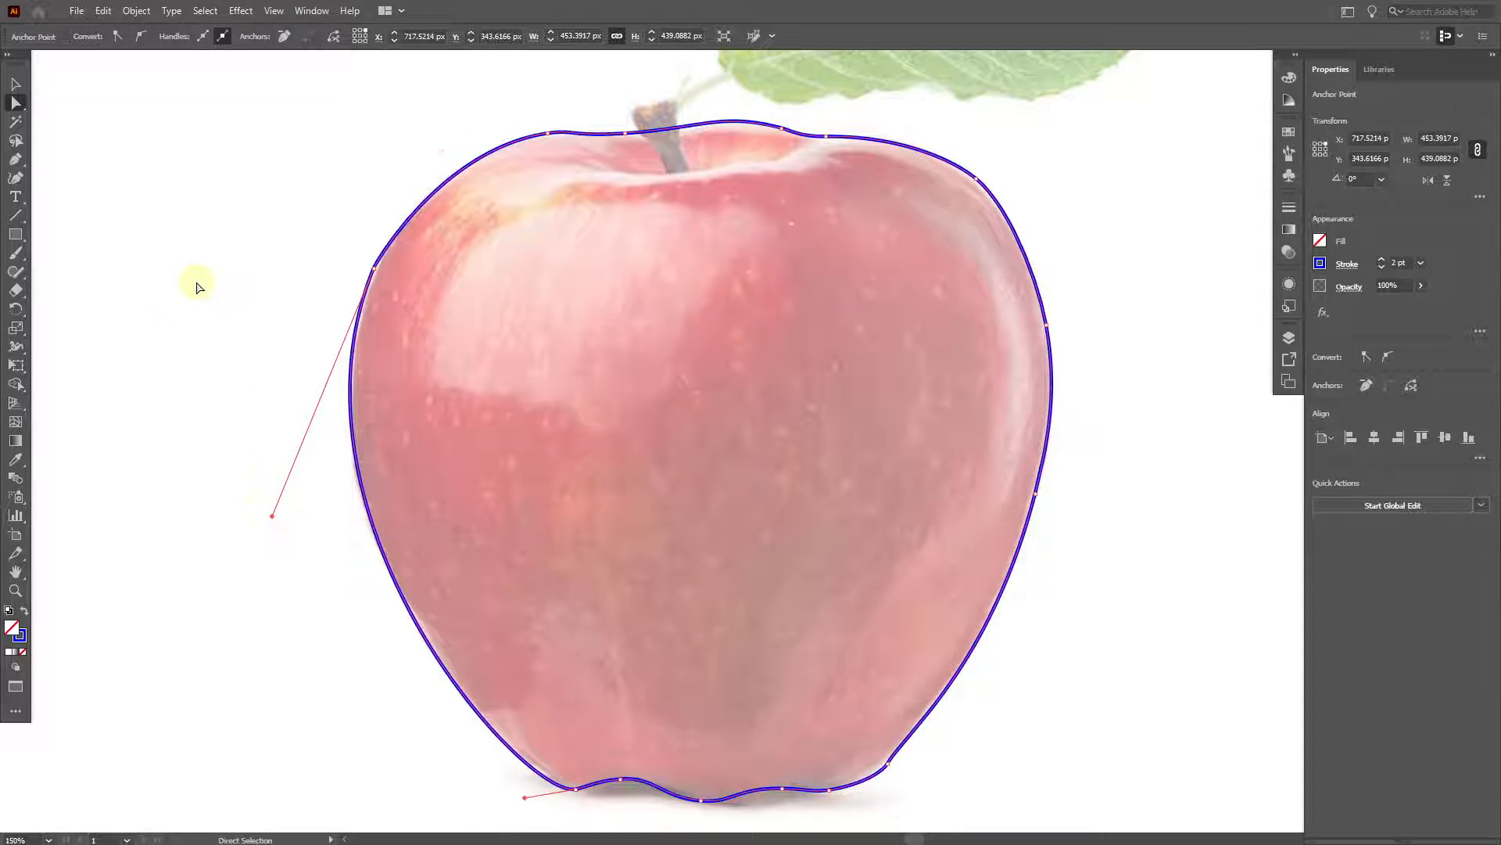
pyautogui.click(237, 322)
pyautogui.scroll(5, 238, 324)
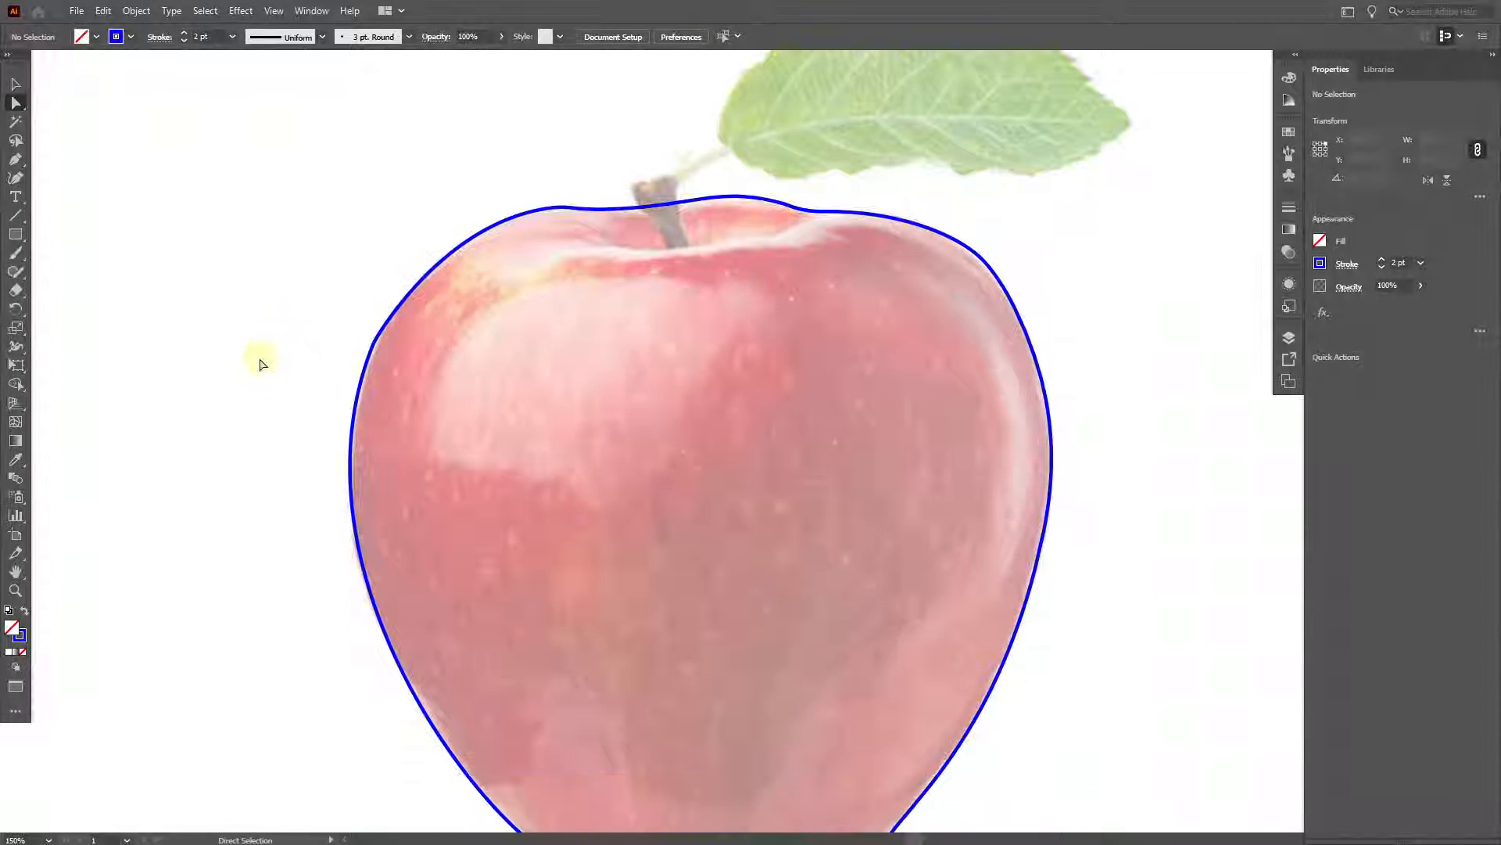
pyautogui.scroll(-2, 266, 374)
# - Select the whole apple outline with the Selection tool and lock it
pyautogui.click(16, 84)
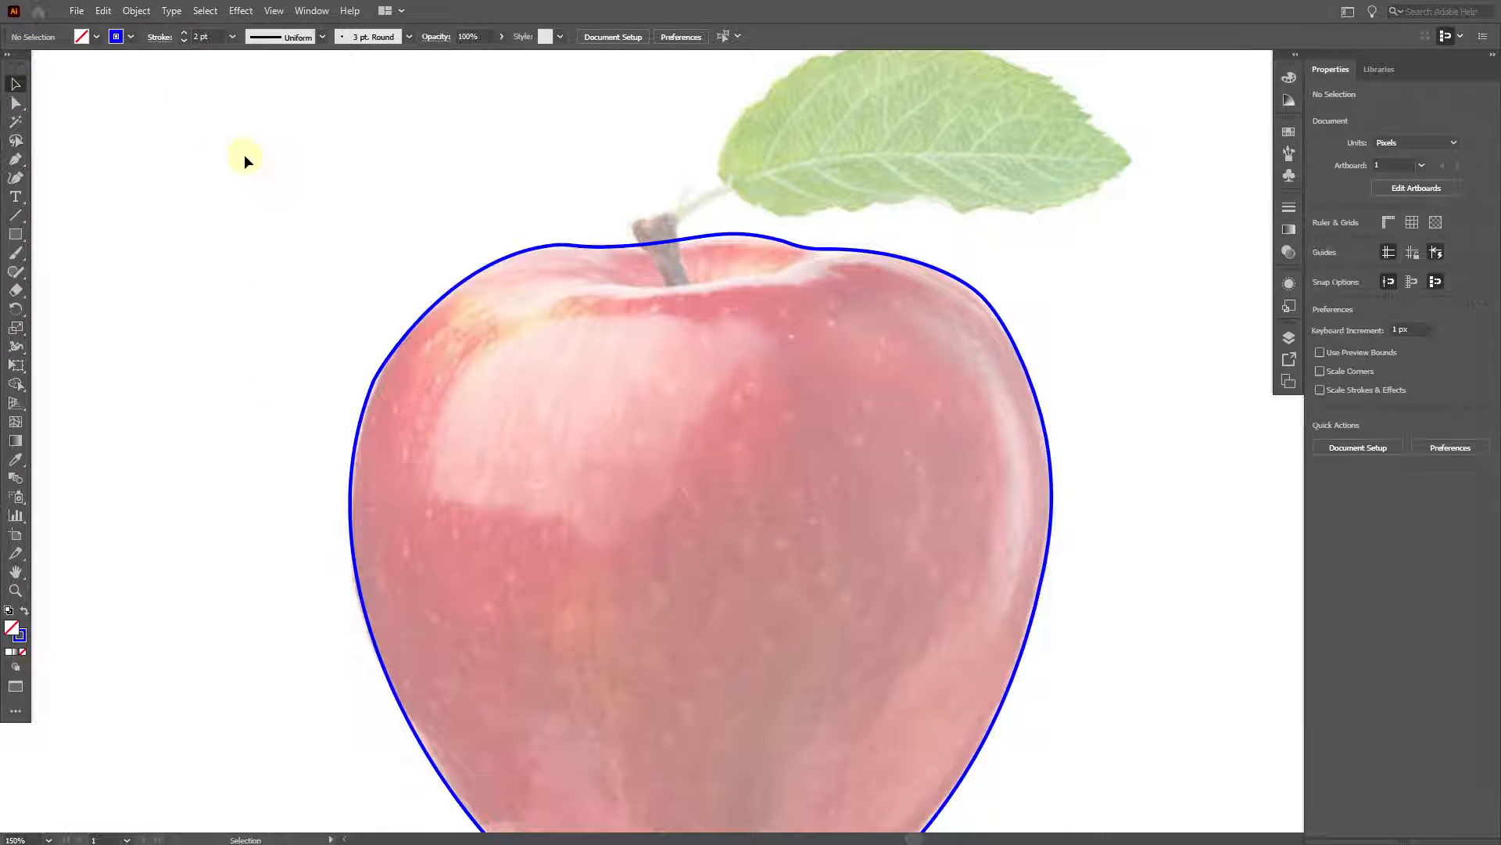
pyautogui.hscroll(1, 244, 153)
pyautogui.scroll(-1, 676, 320)
pyautogui.moveTo(961, 562); pyautogui.dragTo(861, 548)
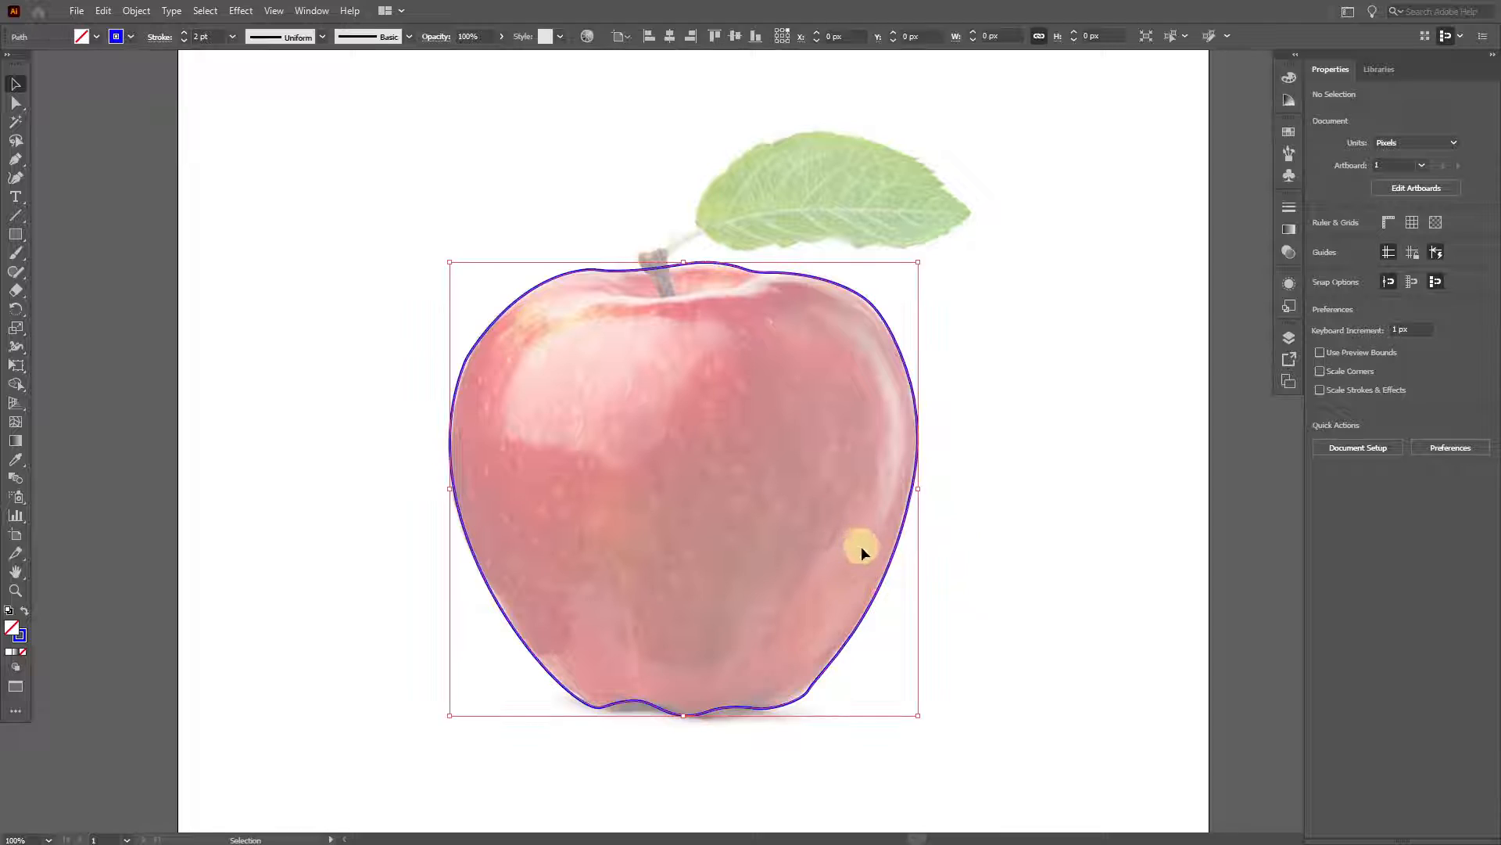
pyautogui.click(1068, 569)
pyautogui.moveTo(987, 568); pyautogui.dragTo(846, 512)
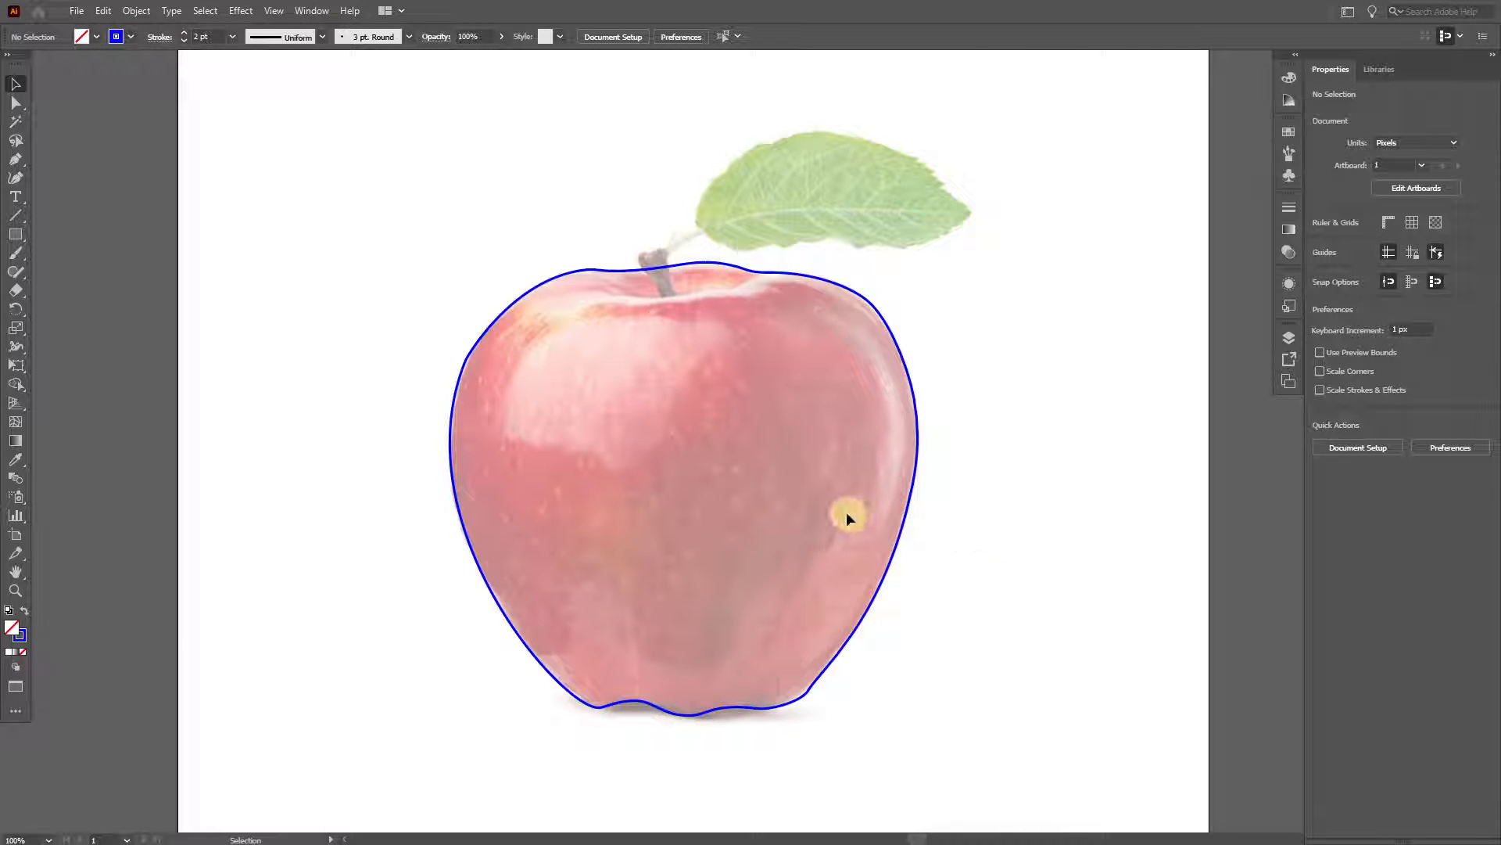
pyautogui.click(135, 13)
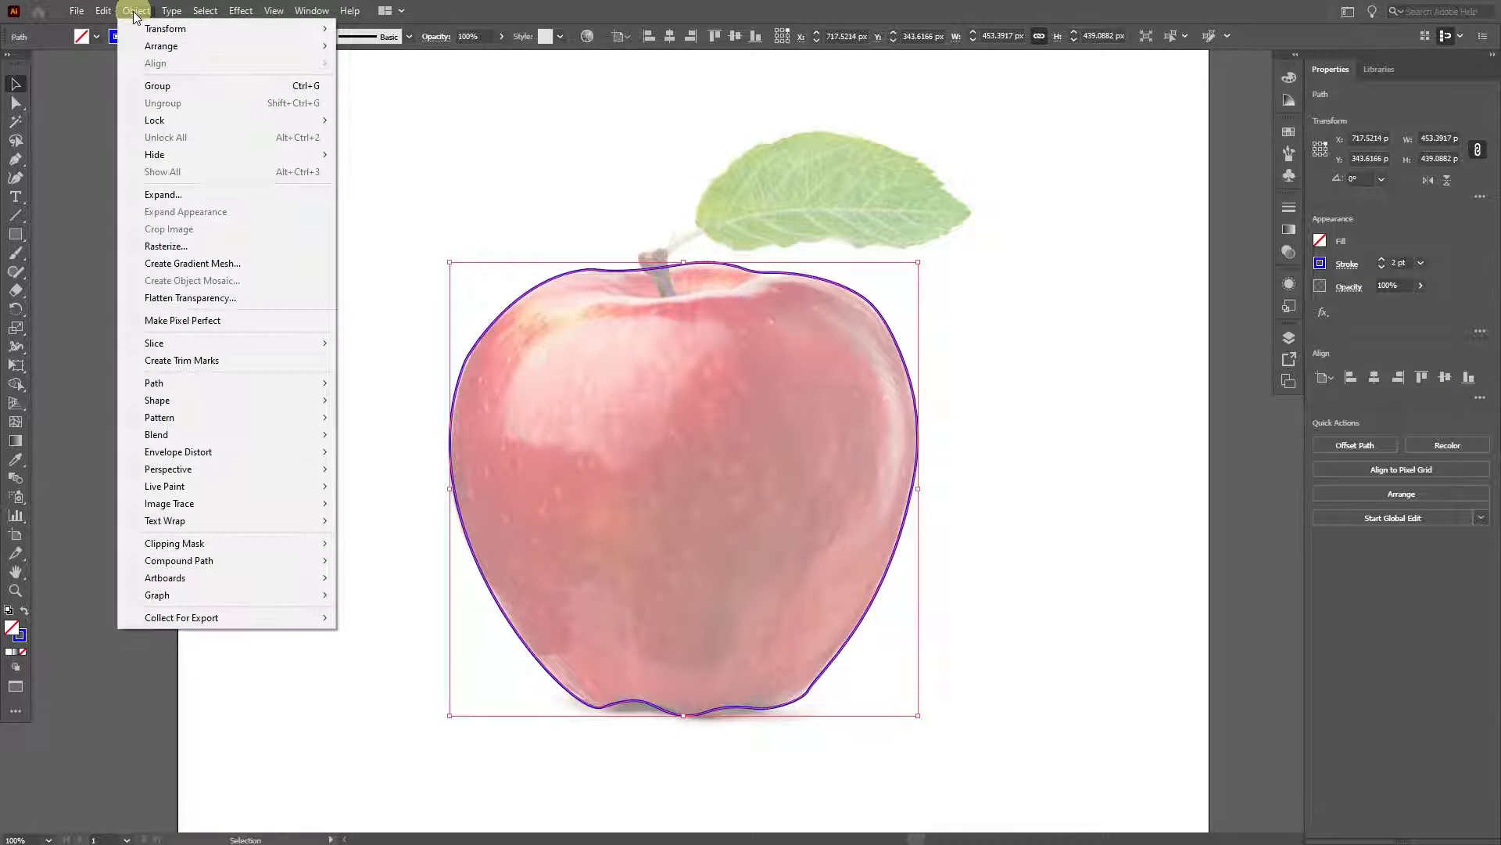
pyautogui.moveTo(194, 124)
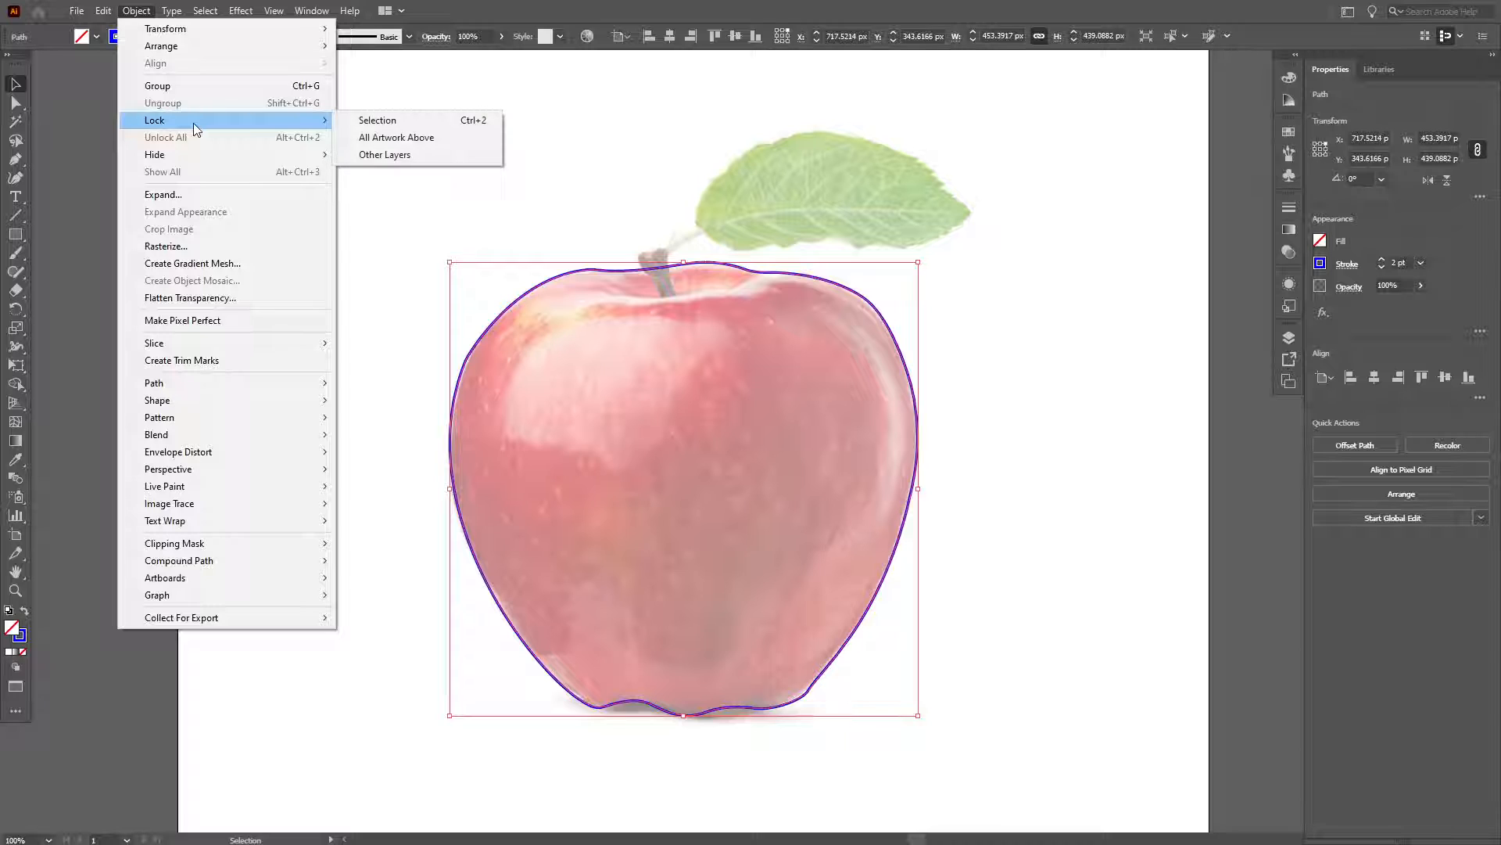
pyautogui.click(456, 124)
# - Start a Curvature path at the leaf's base and trace over its upper edge to the pointed tip
pyautogui.scroll(3, 1035, 358)
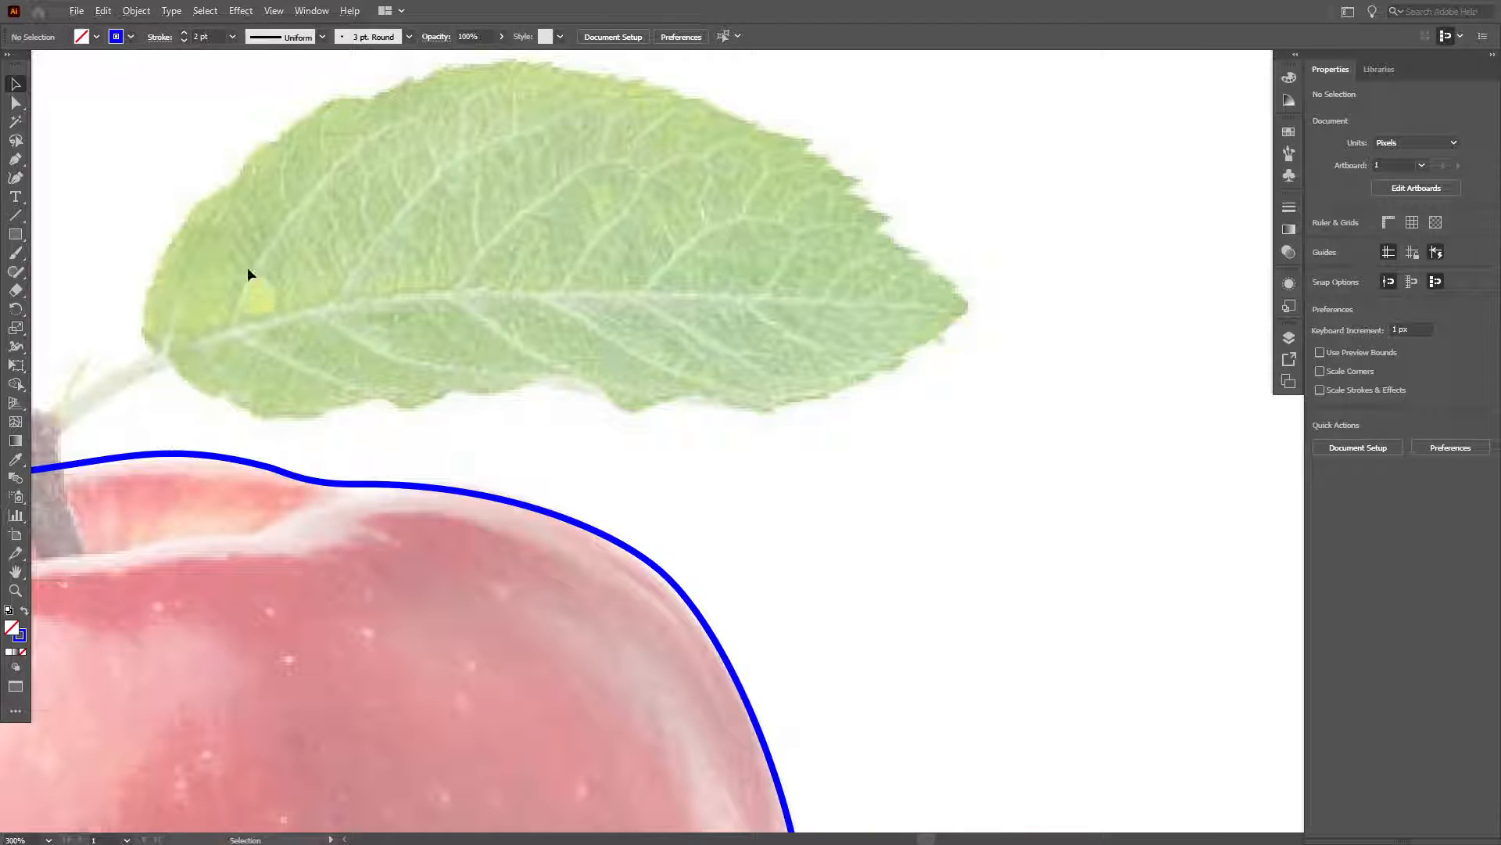
pyautogui.scroll(3, 726, 157)
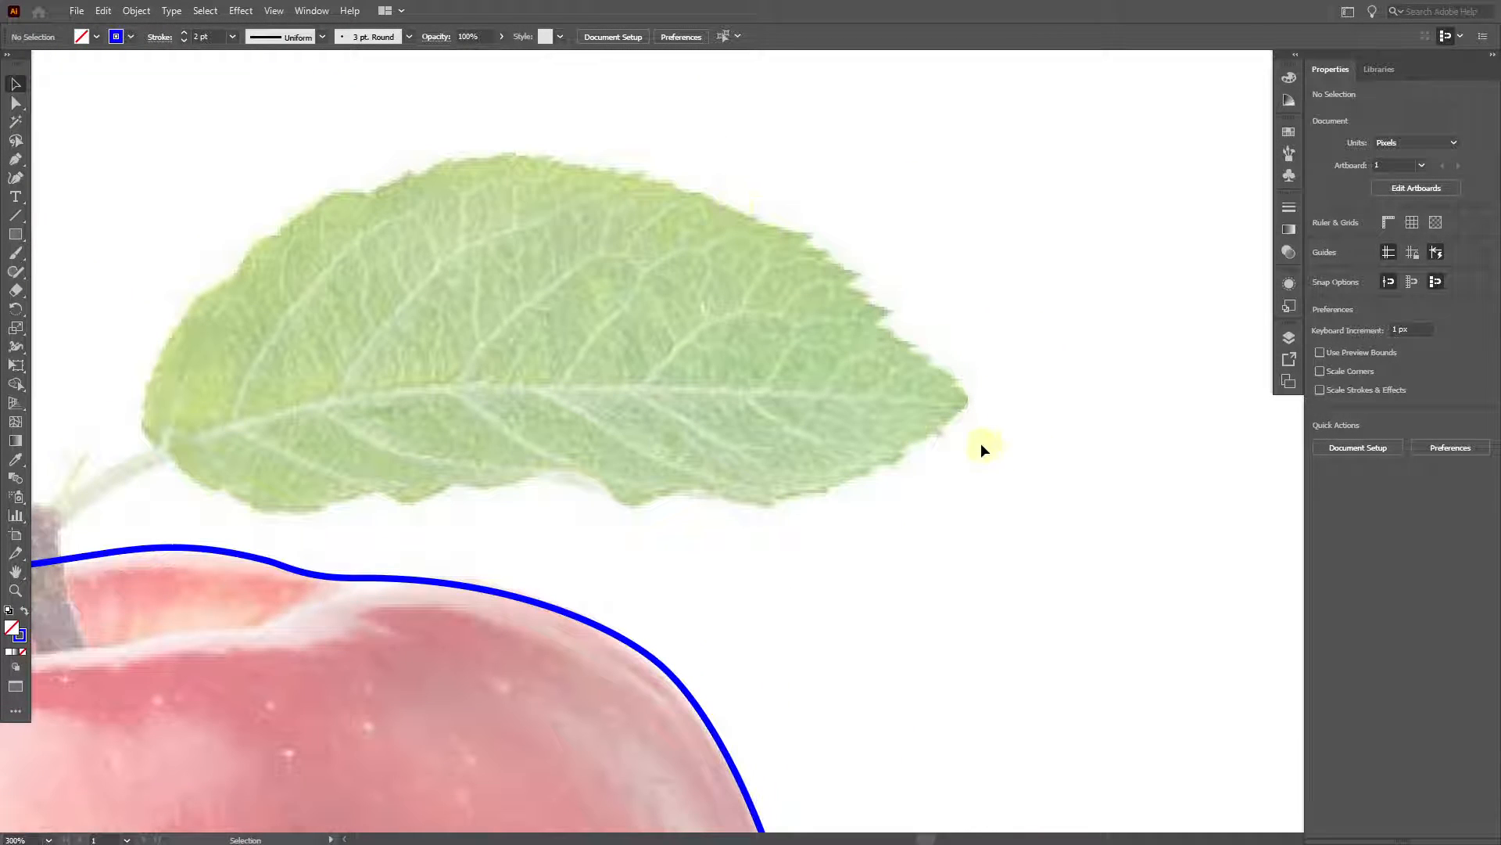
pyautogui.click(18, 179)
pyautogui.click(155, 438)
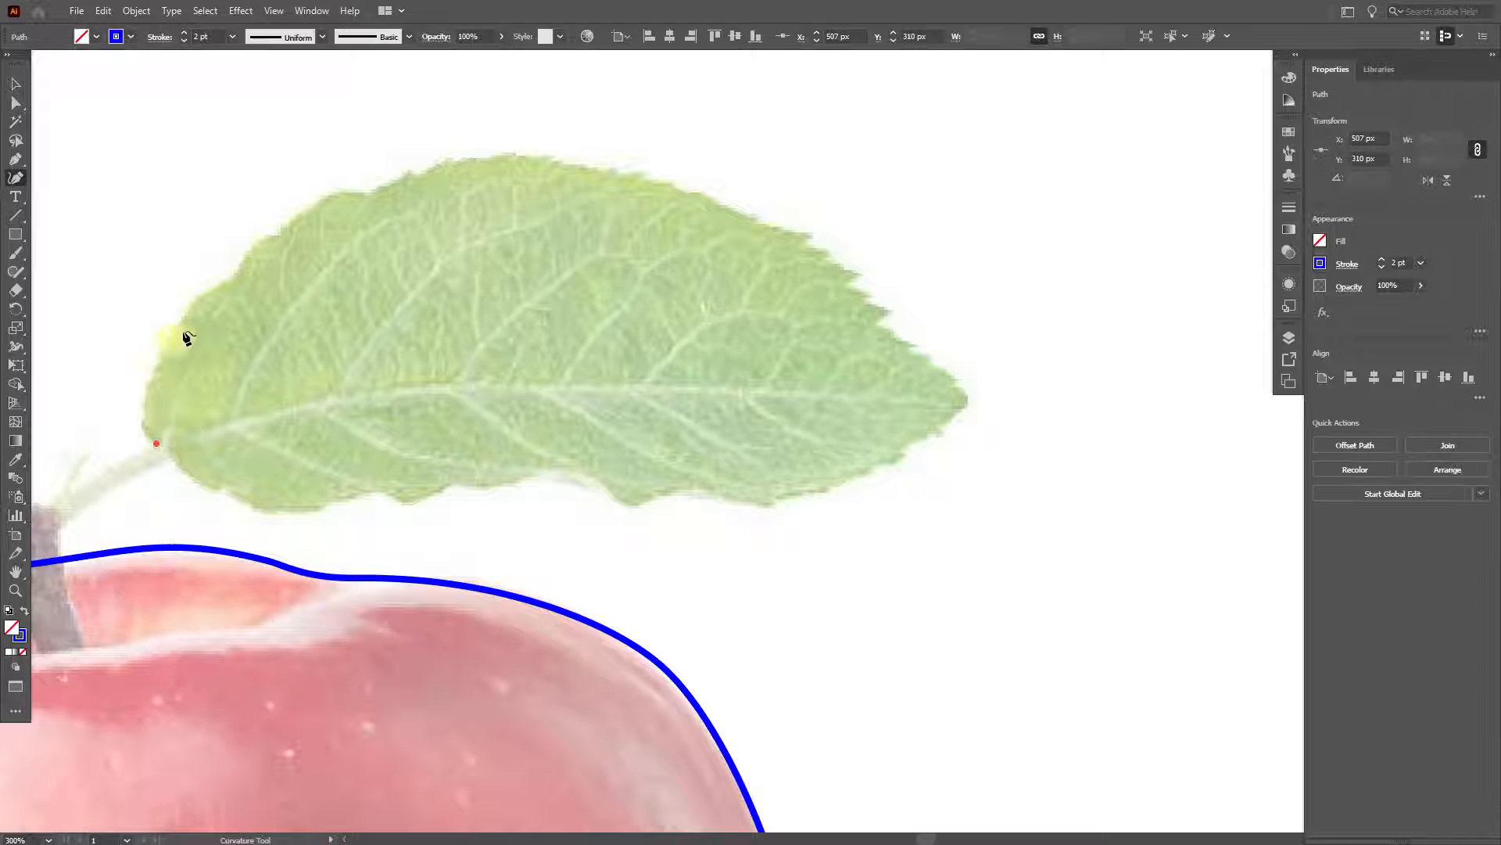
pyautogui.click(466, 158)
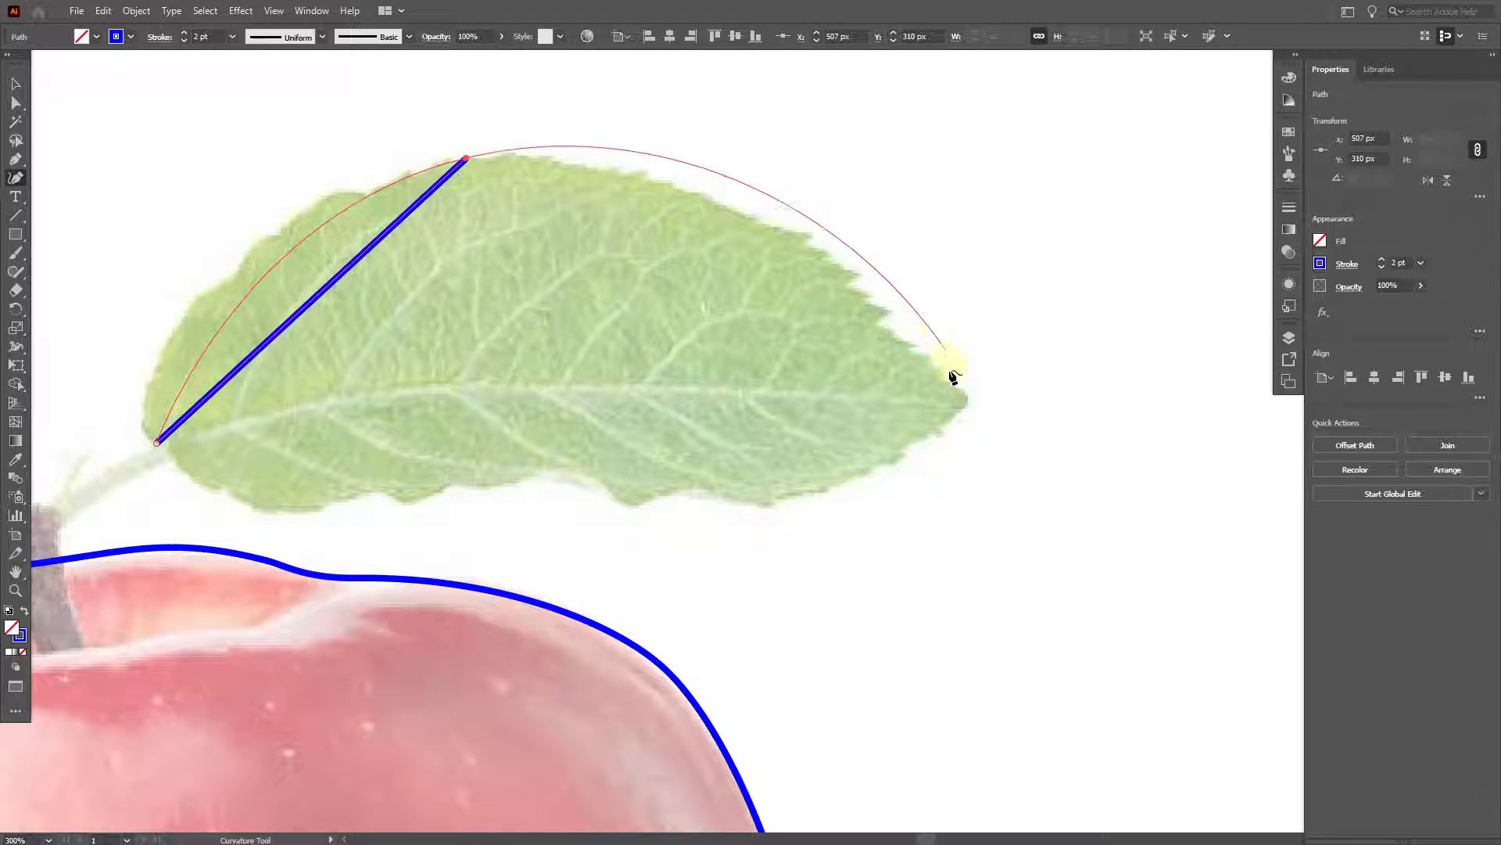
pyautogui.click(970, 398)
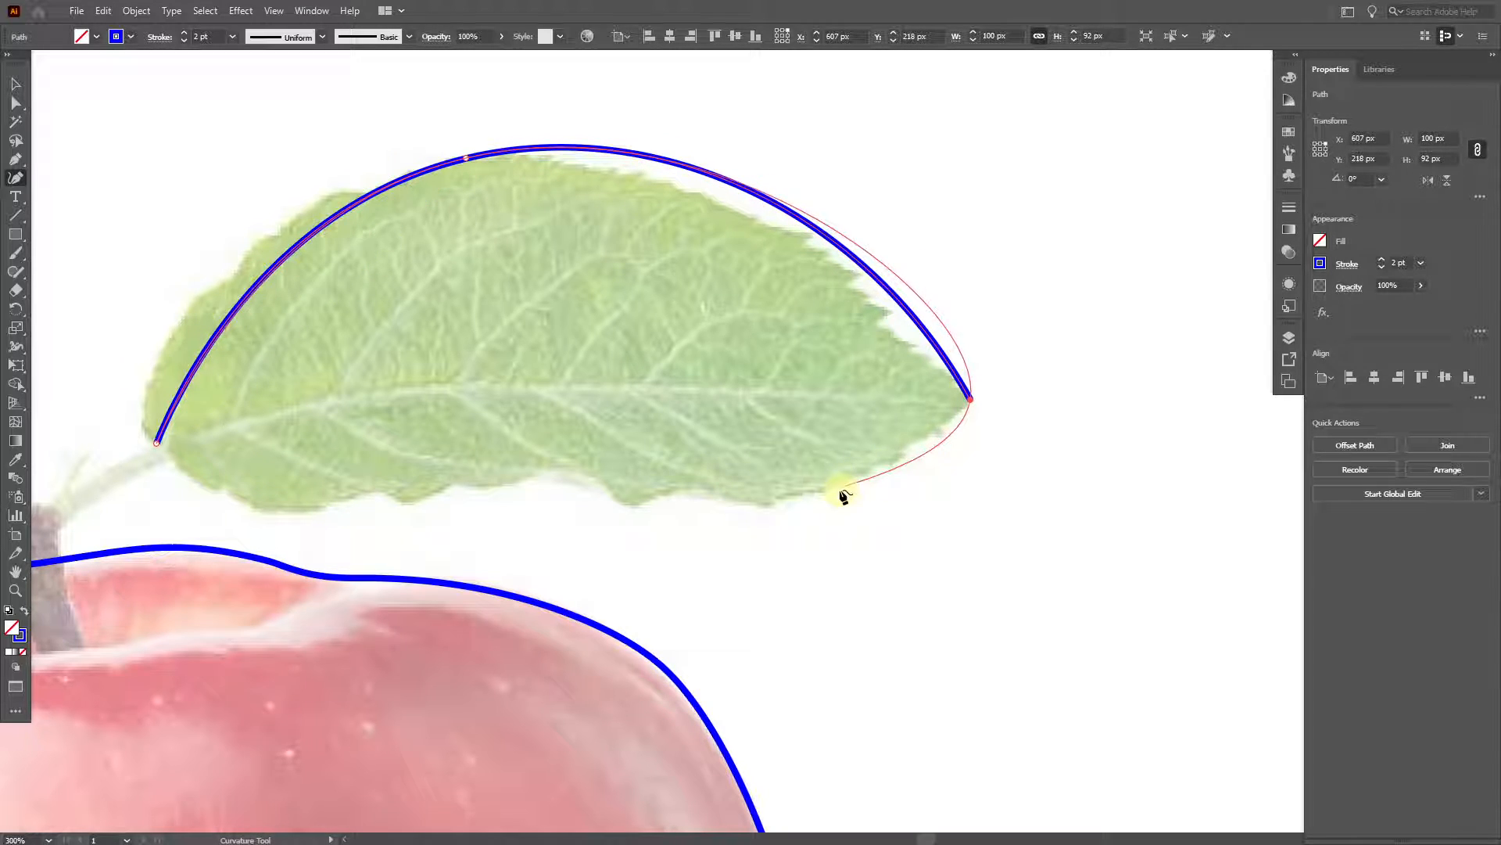
# - Trace the leaf's wavy lower edge from the pointed tip back to the base and close the path there
pyautogui.click(746, 505)
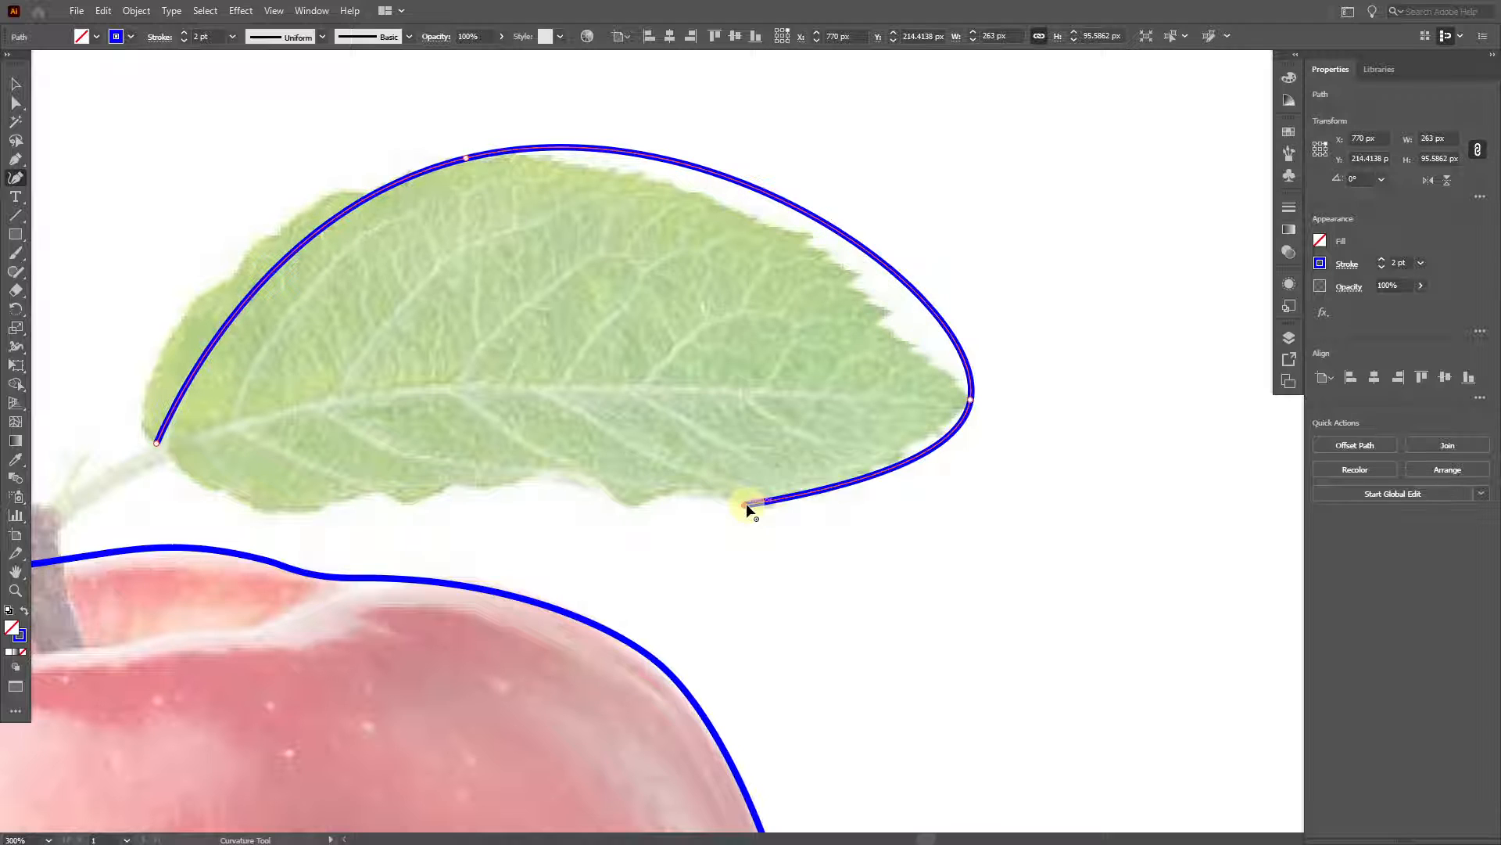
pyautogui.click(689, 493)
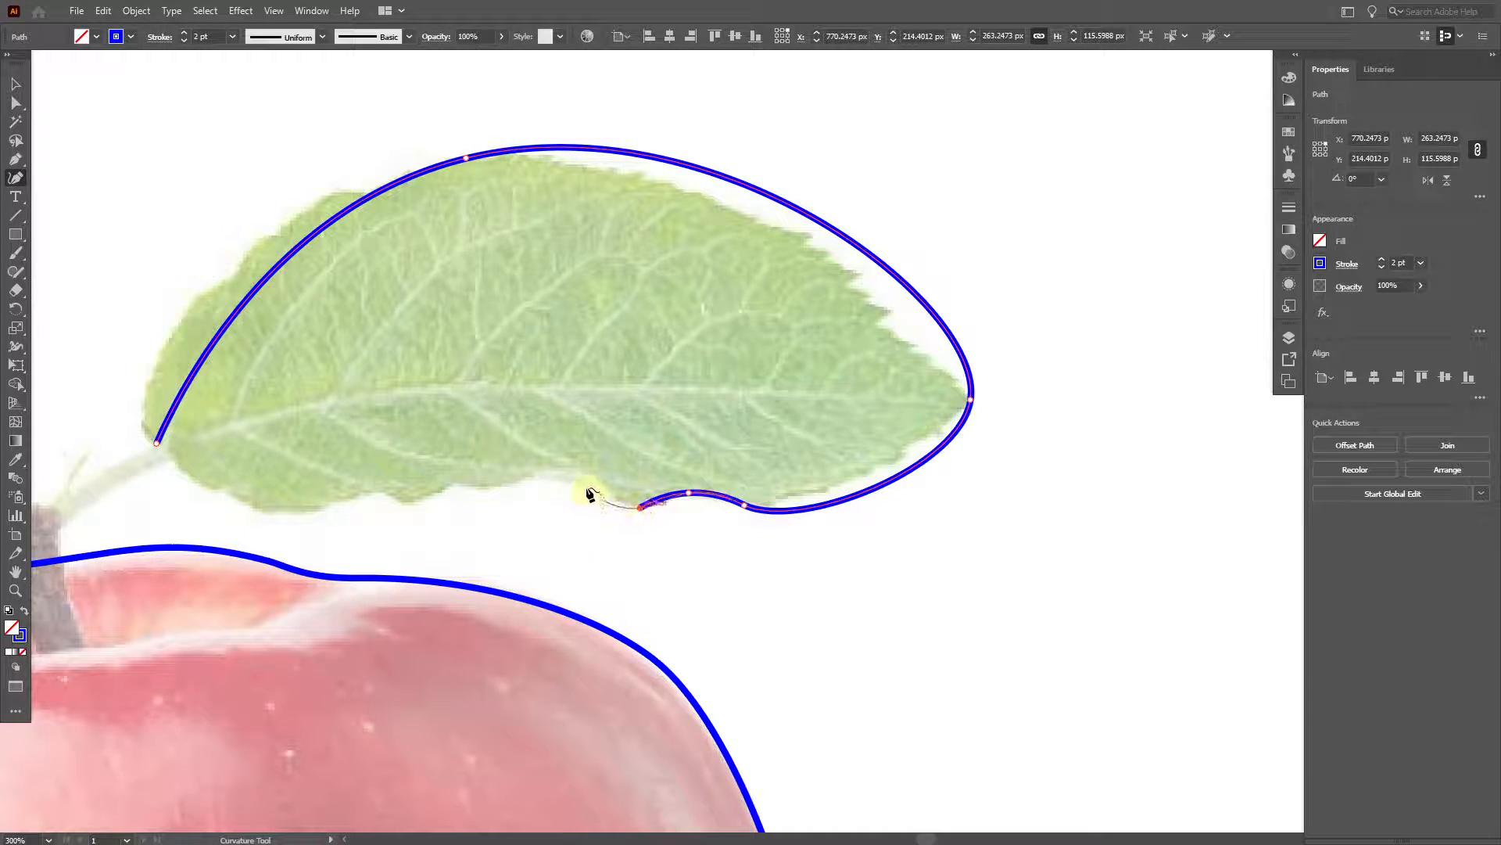
pyautogui.click(575, 474)
pyautogui.click(500, 488)
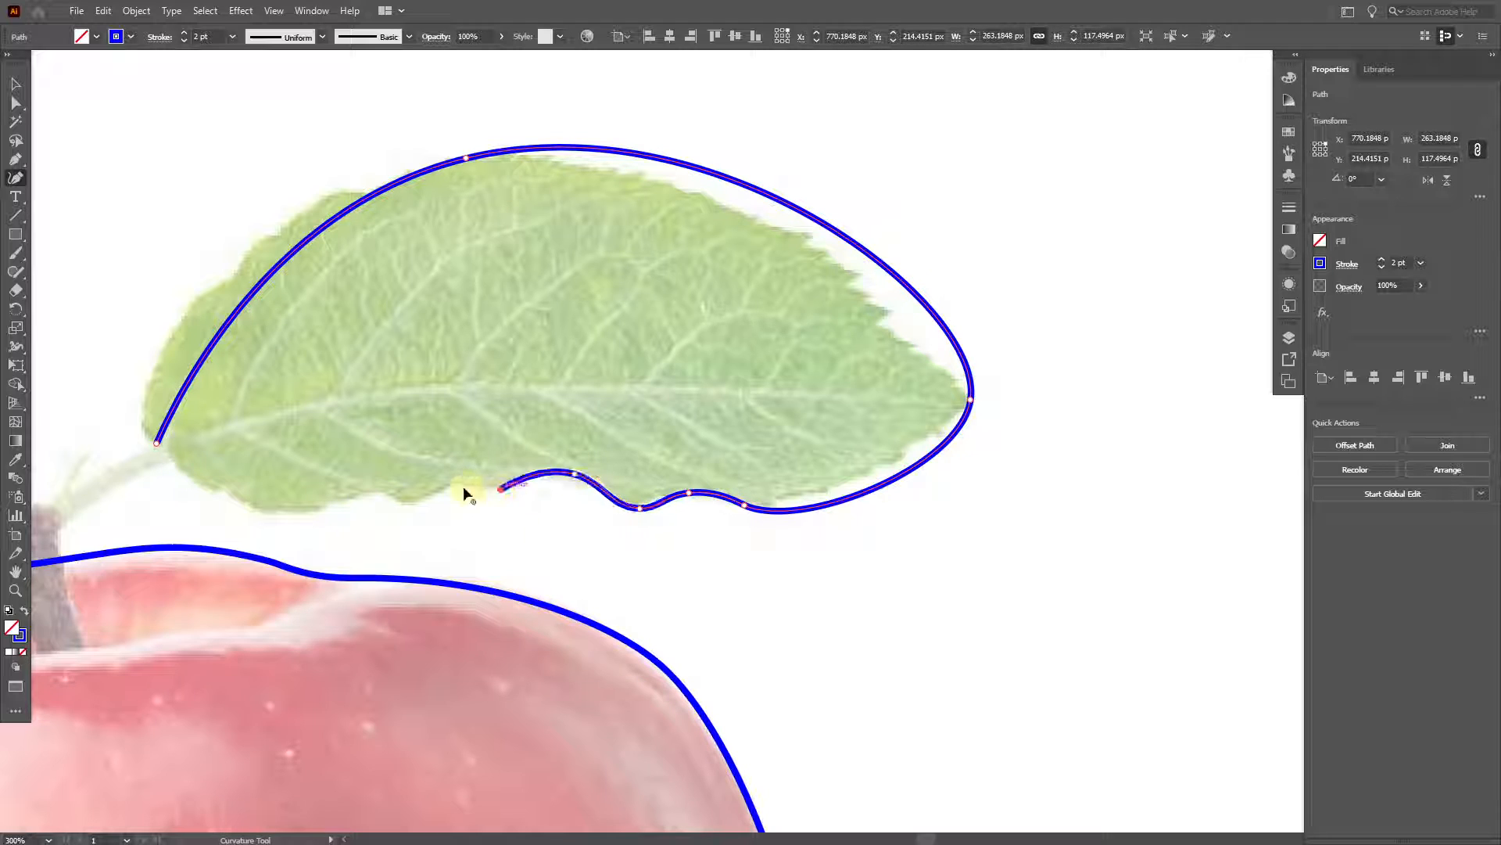
pyautogui.click(450, 482)
pyautogui.click(407, 504)
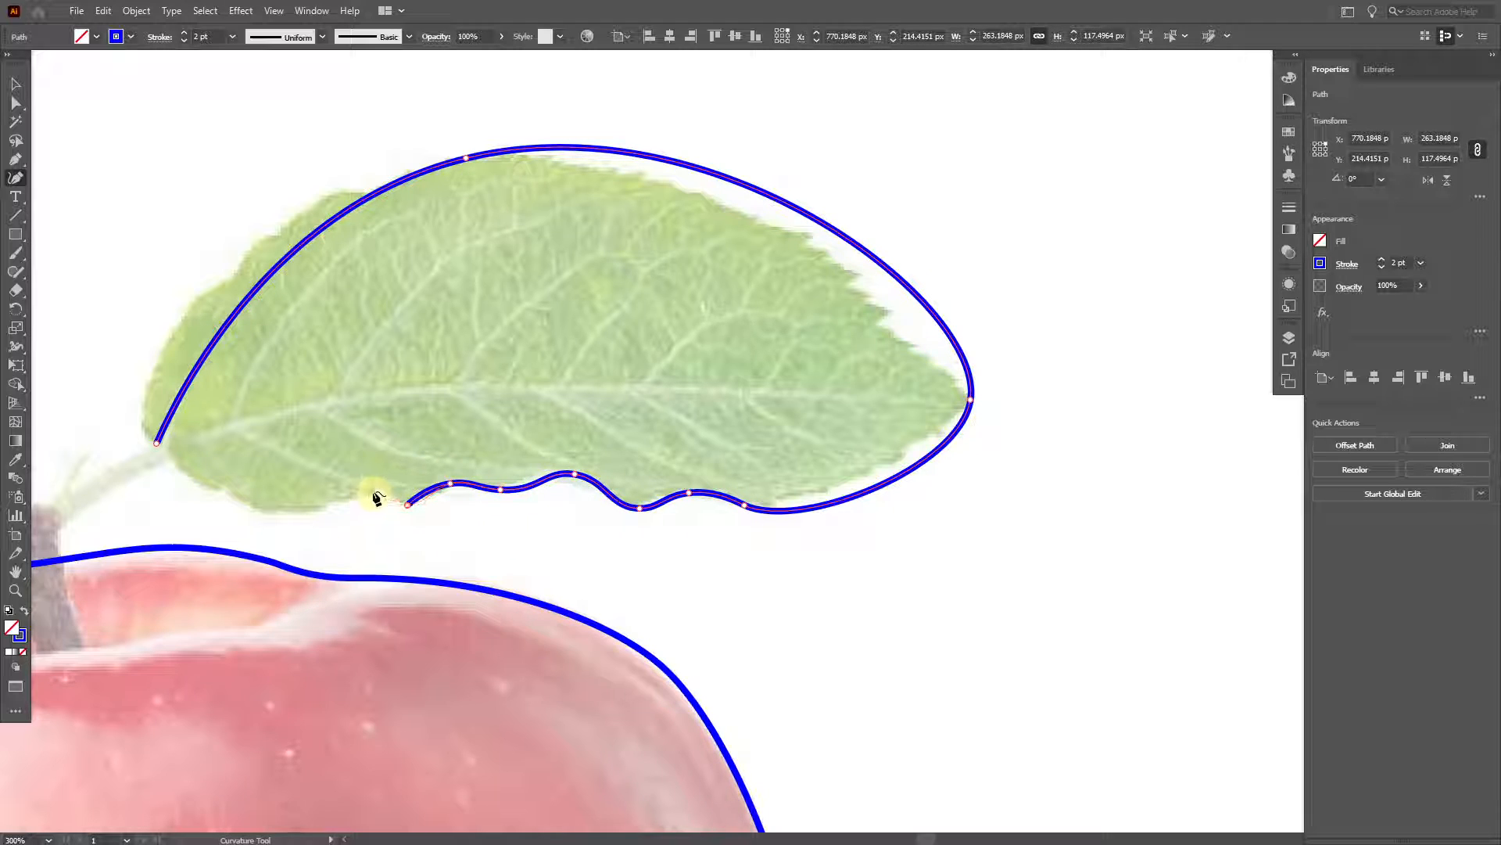
pyautogui.click(373, 492)
pyautogui.click(321, 508)
pyautogui.click(253, 509)
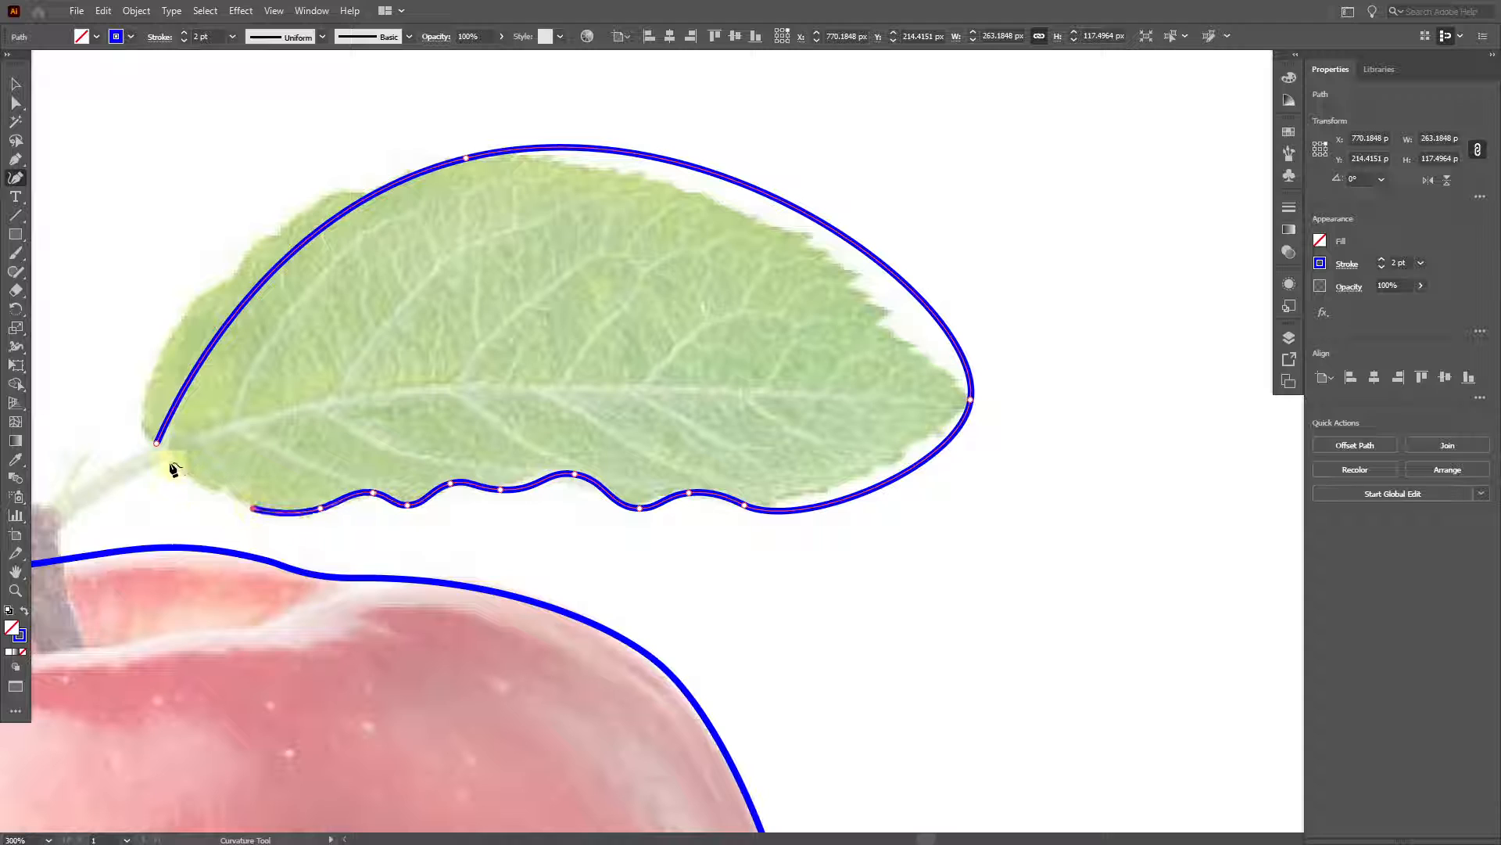
pyautogui.click(157, 444)
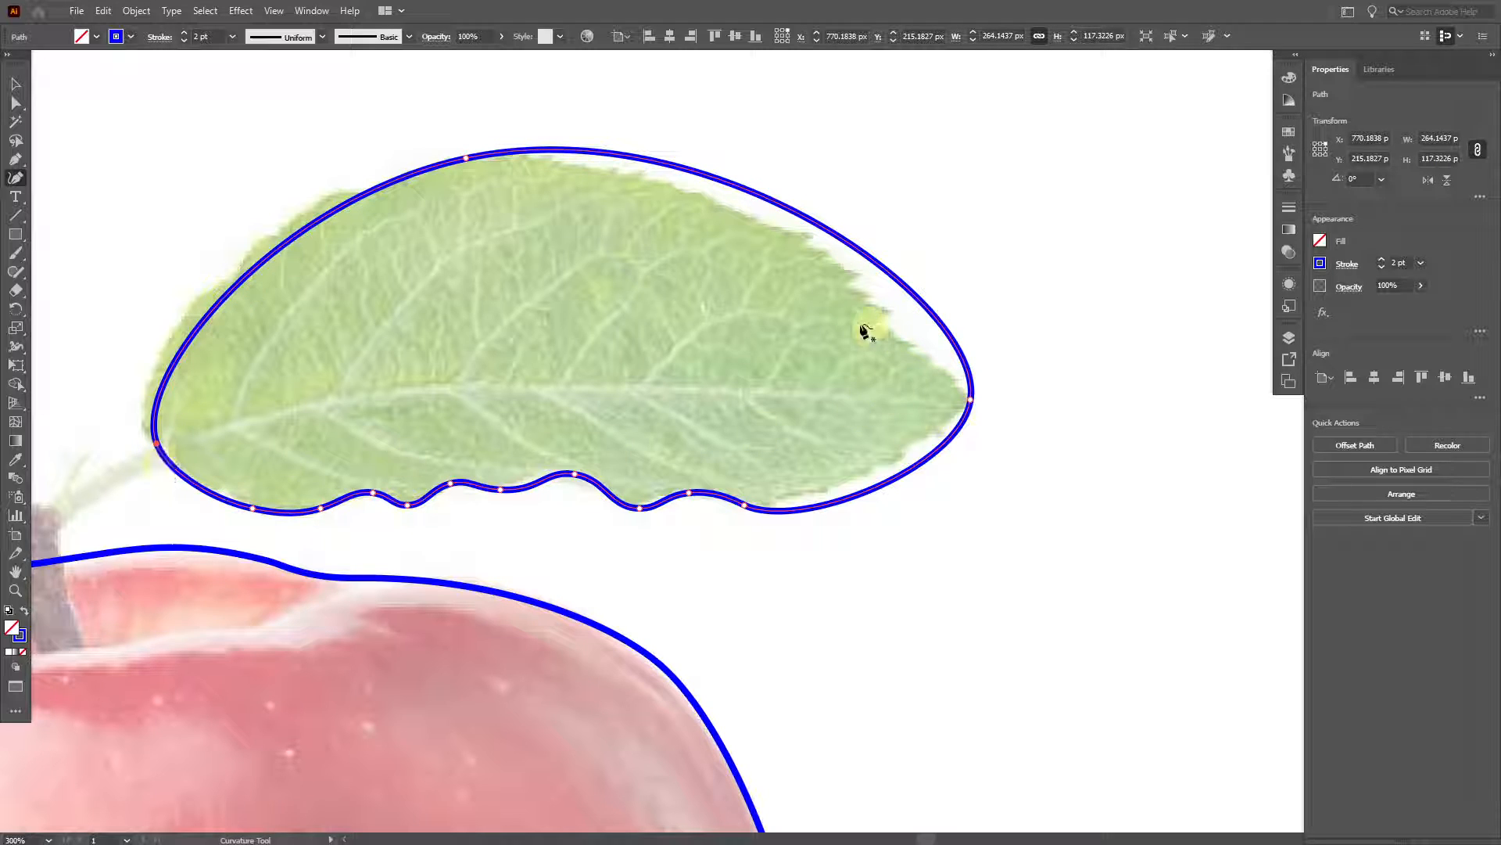
# - With Direct Selection, shift the leaf outline's top anchor slightly toward the base and convert the tip anchor to a corner
pyautogui.click(23, 107)
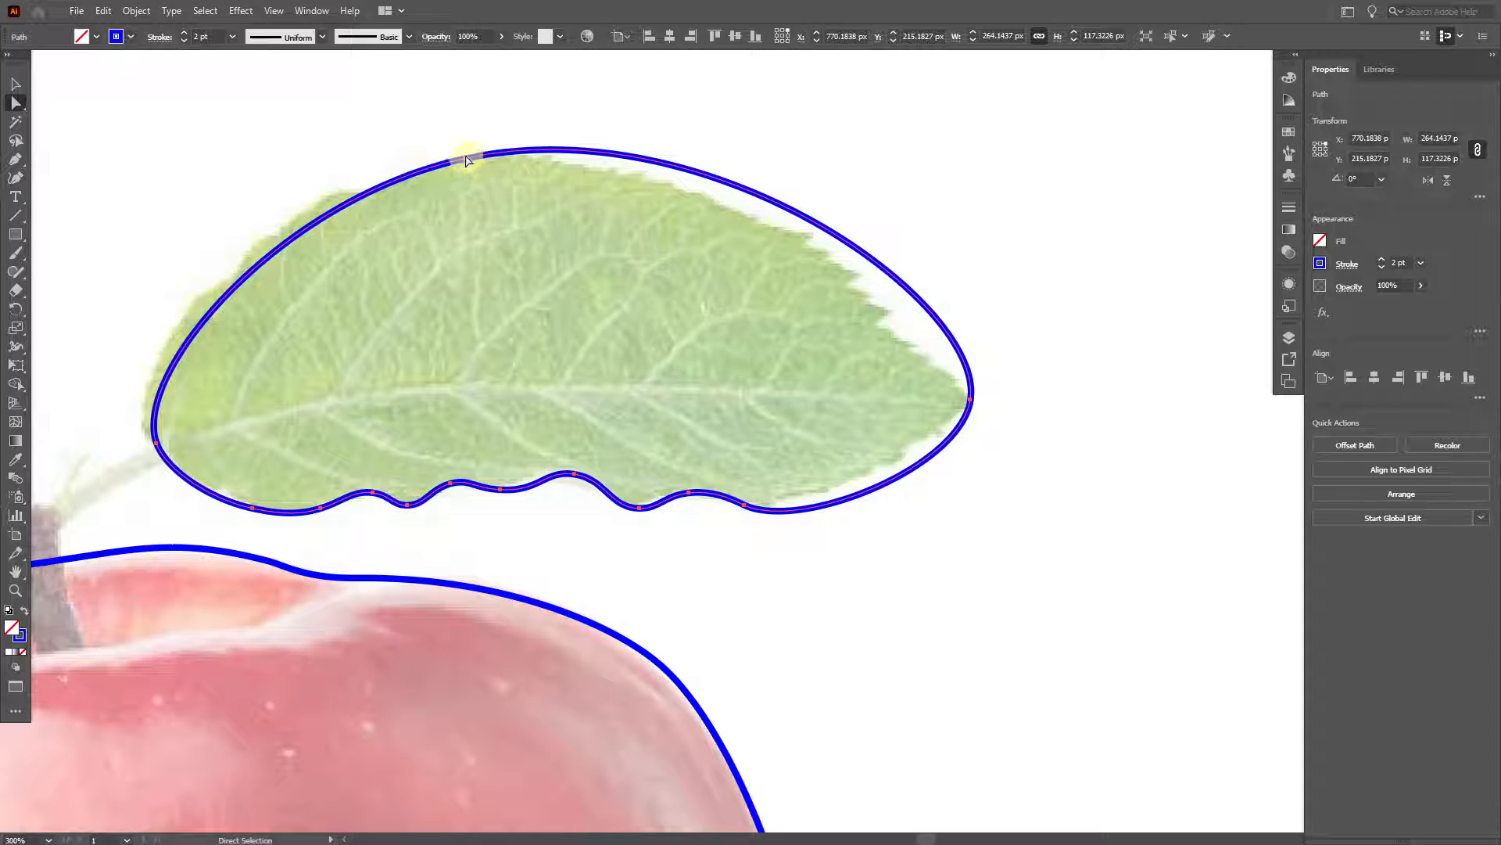
pyautogui.moveTo(467, 159); pyautogui.dragTo(423, 163)
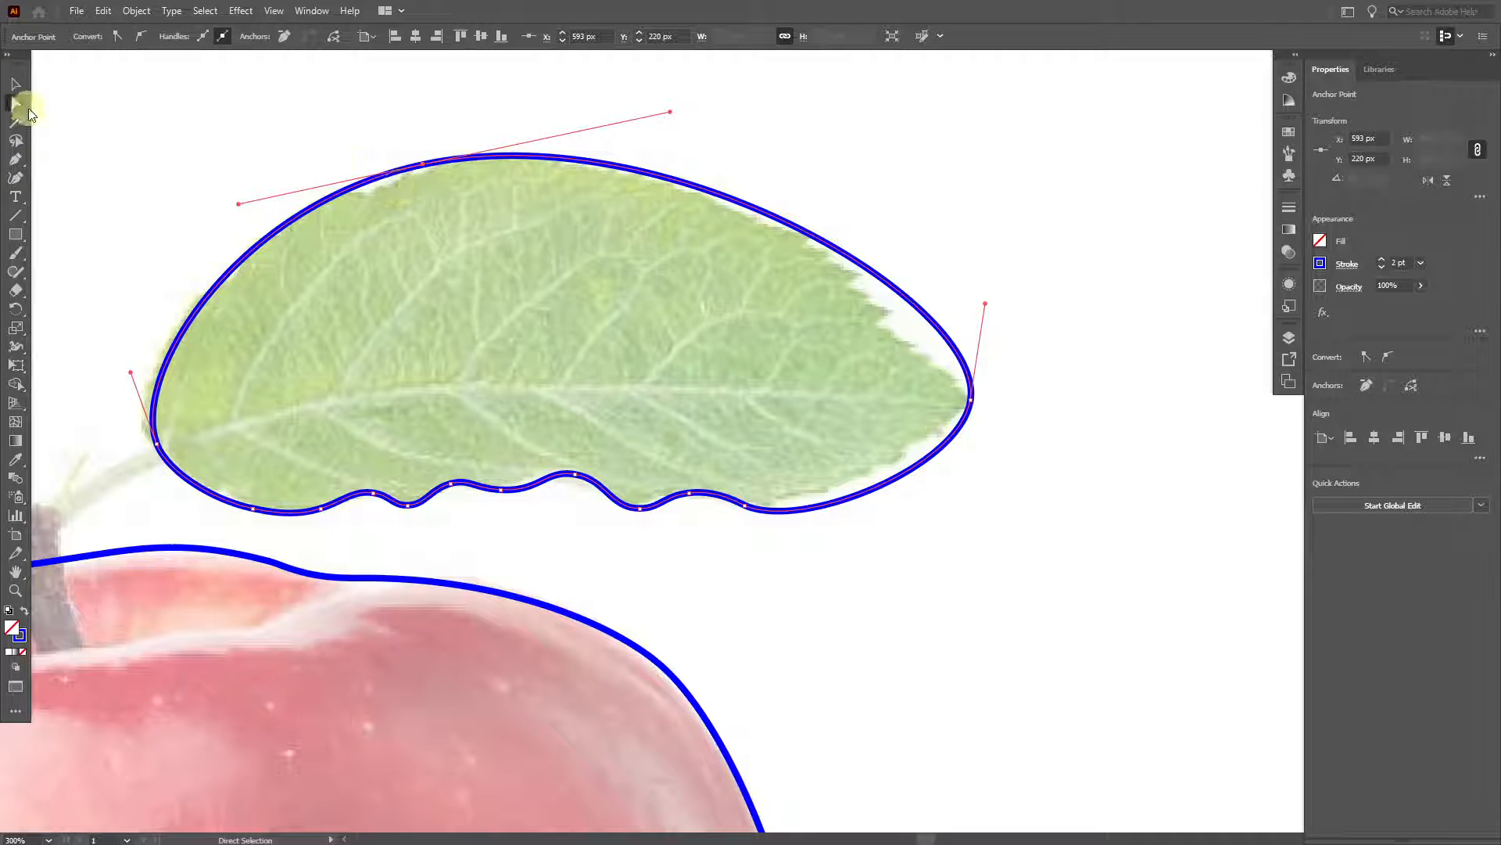
pyautogui.moveTo(967, 405); pyautogui.dragTo(971, 401)
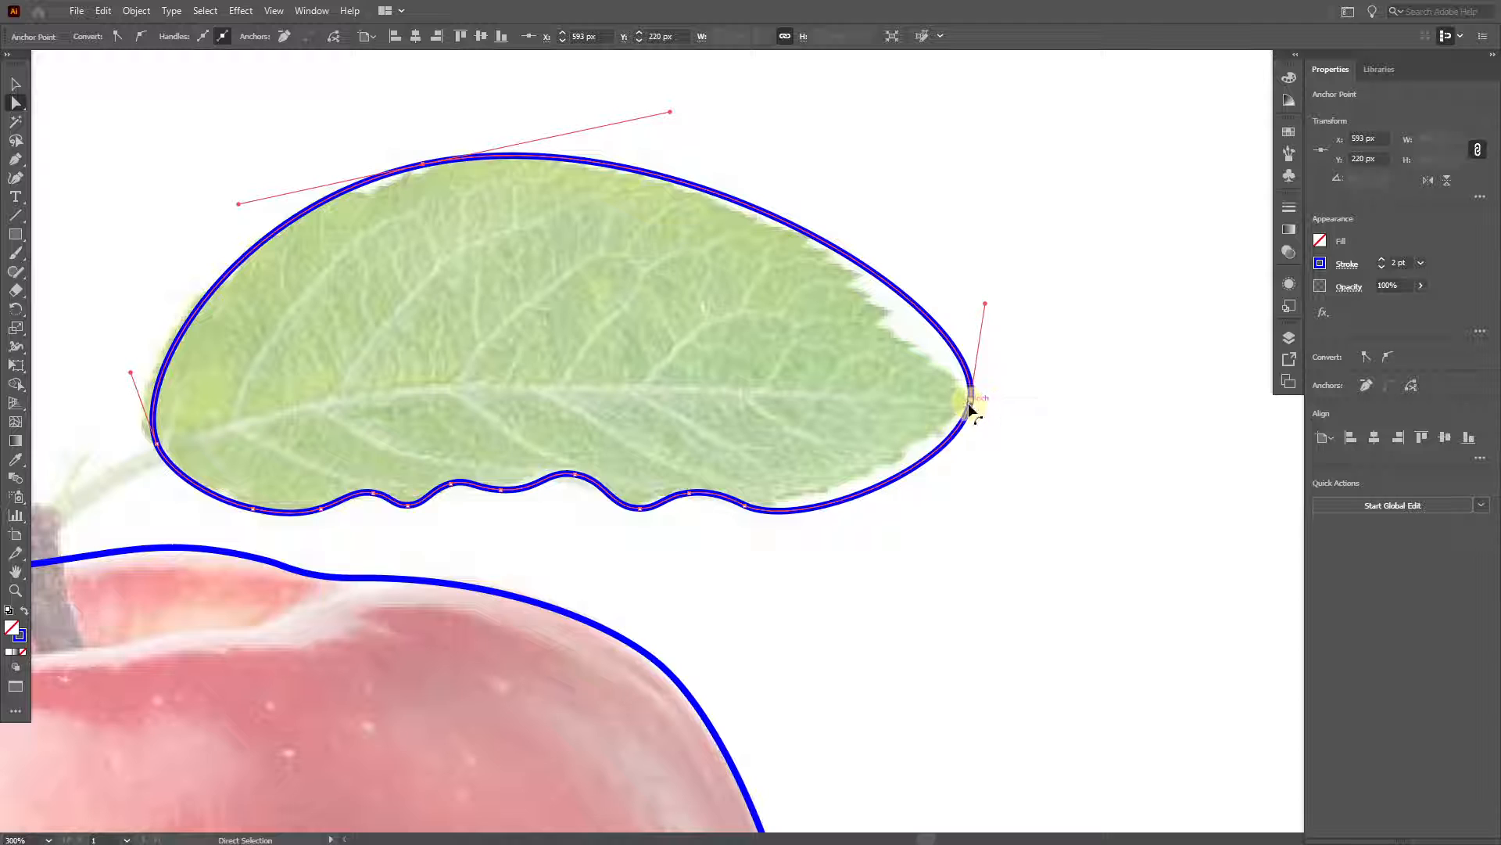
pyautogui.click(983, 404)
pyautogui.click(972, 401)
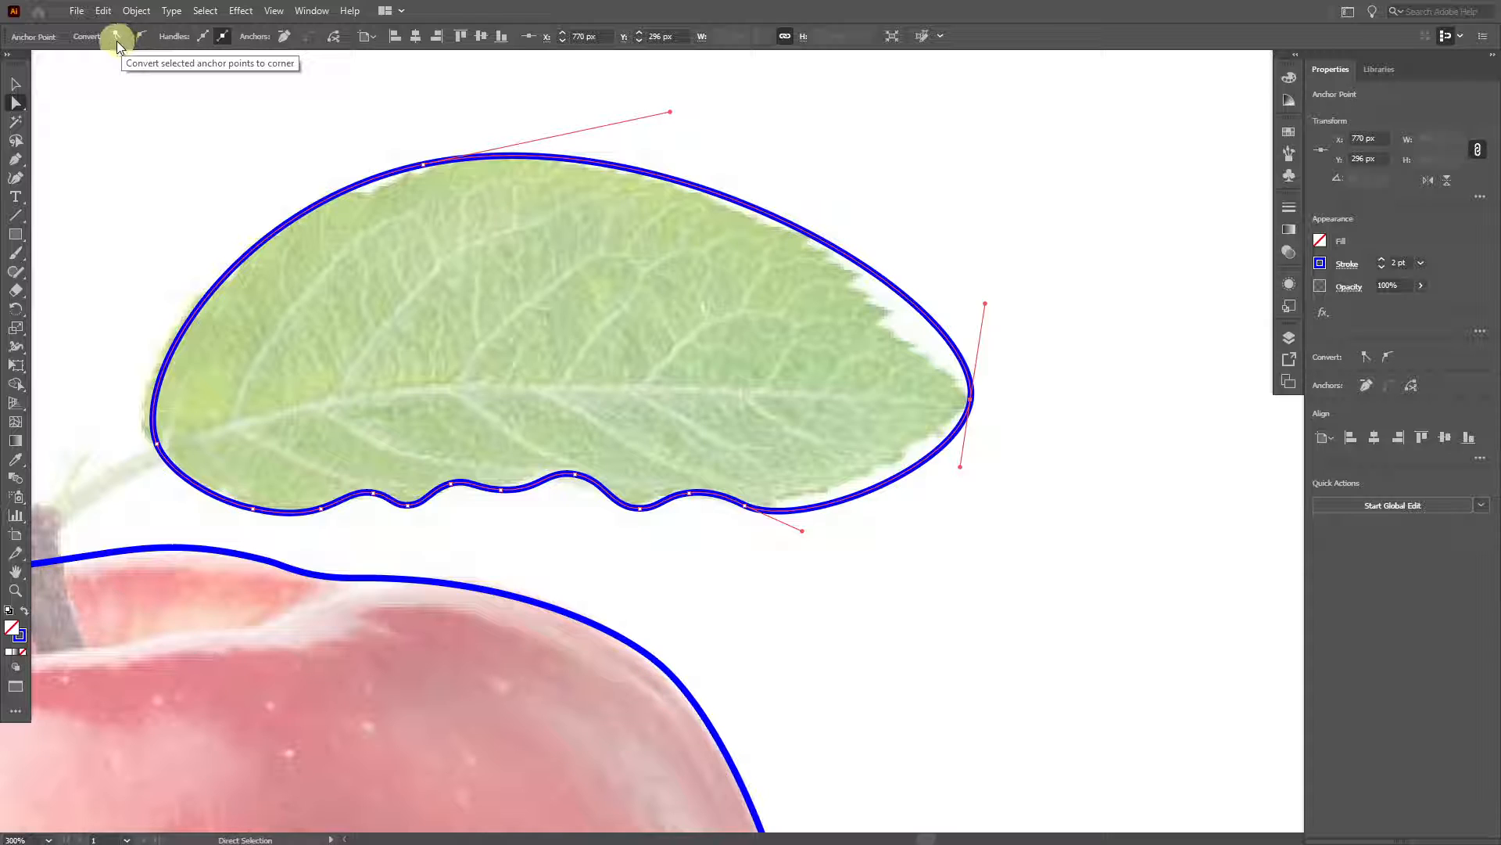
pyautogui.click(116, 39)
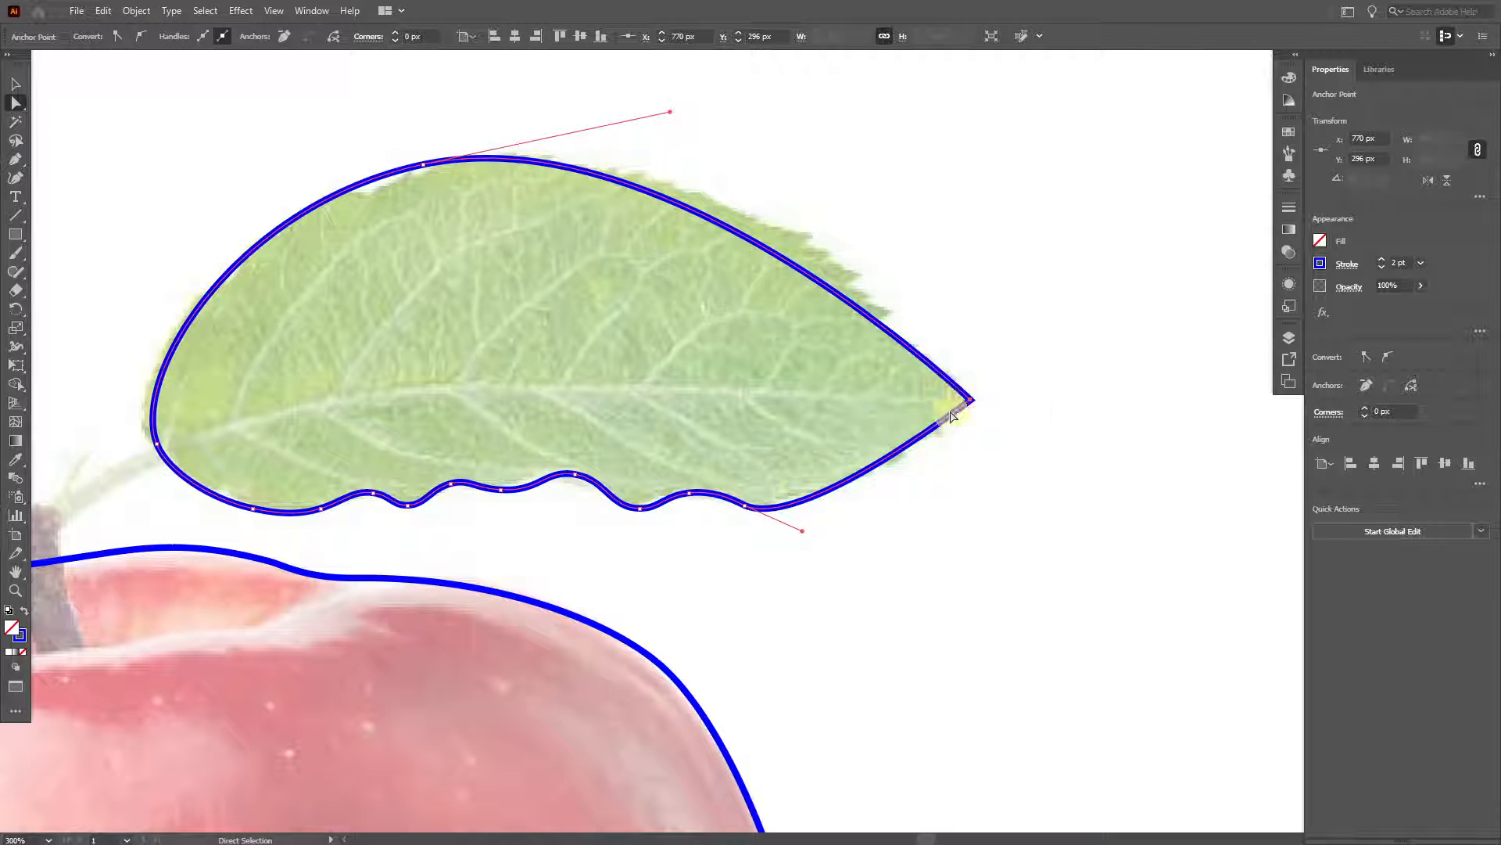
# - Fit the leaf's upper curve by lengthening the top anchor's tip-side handle and nudging the top and tip anchors
pyautogui.moveTo(670, 115); pyautogui.dragTo(780, 119)
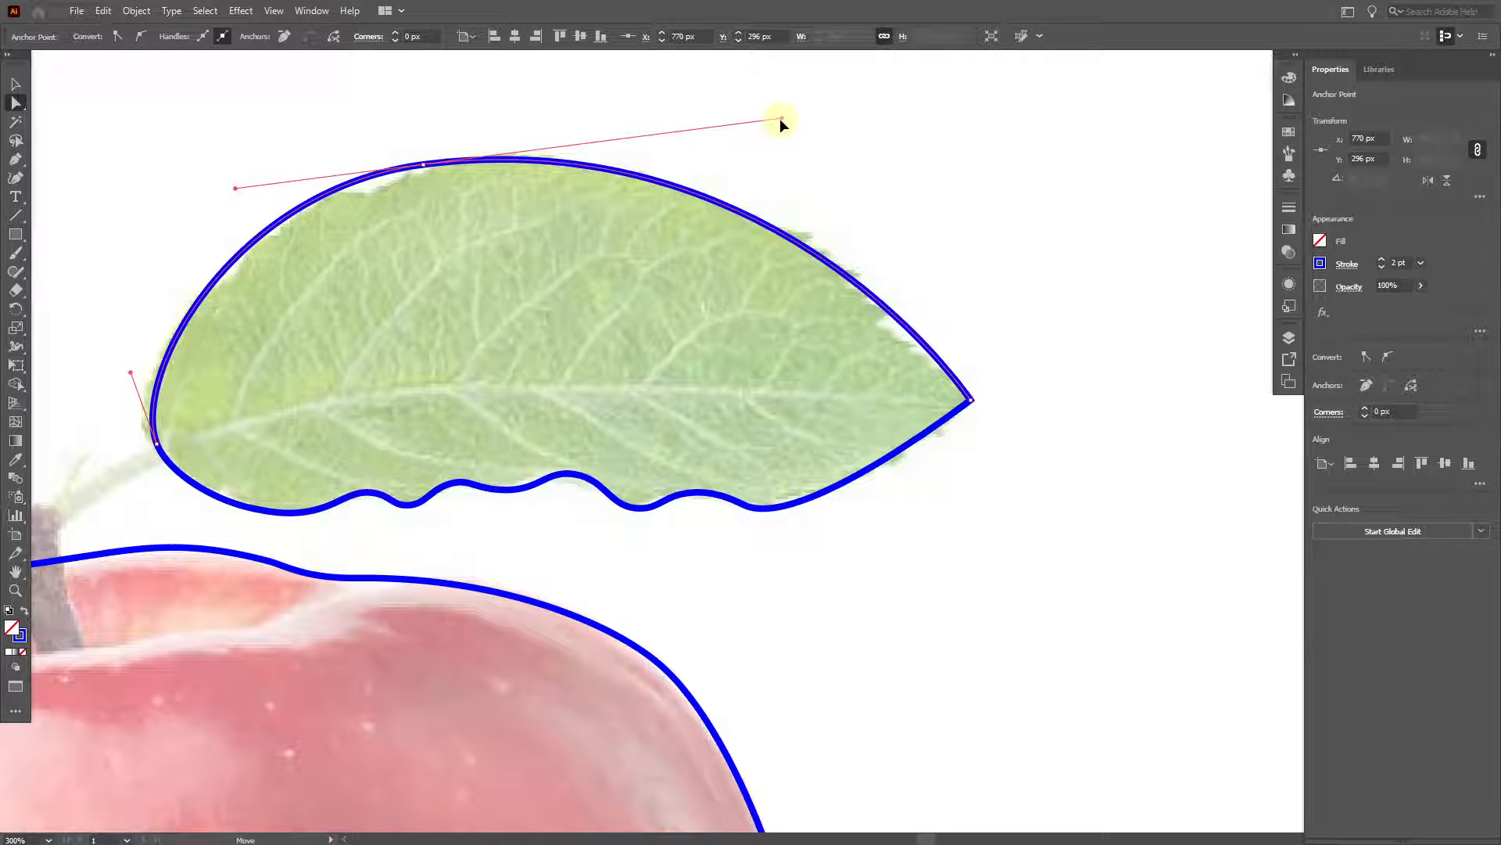
pyautogui.moveTo(424, 164); pyautogui.dragTo(433, 166)
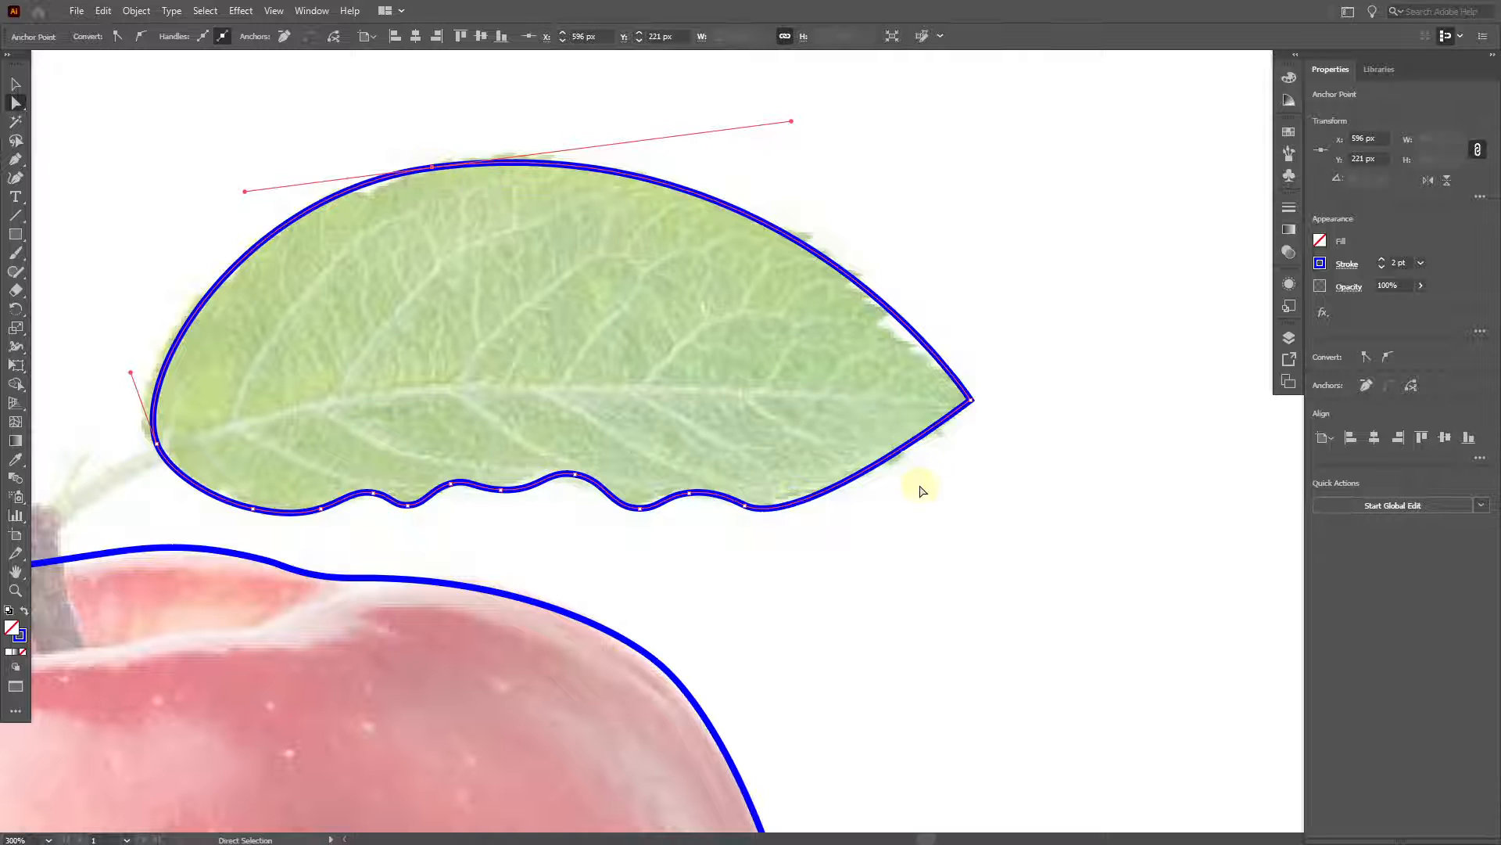
pyautogui.moveTo(969, 399); pyautogui.dragTo(977, 403)
# - Convert the two downward-pointing notch anchors in the middle of the leaf's lower edge to corners and adjust their positions
pyautogui.click(639, 508)
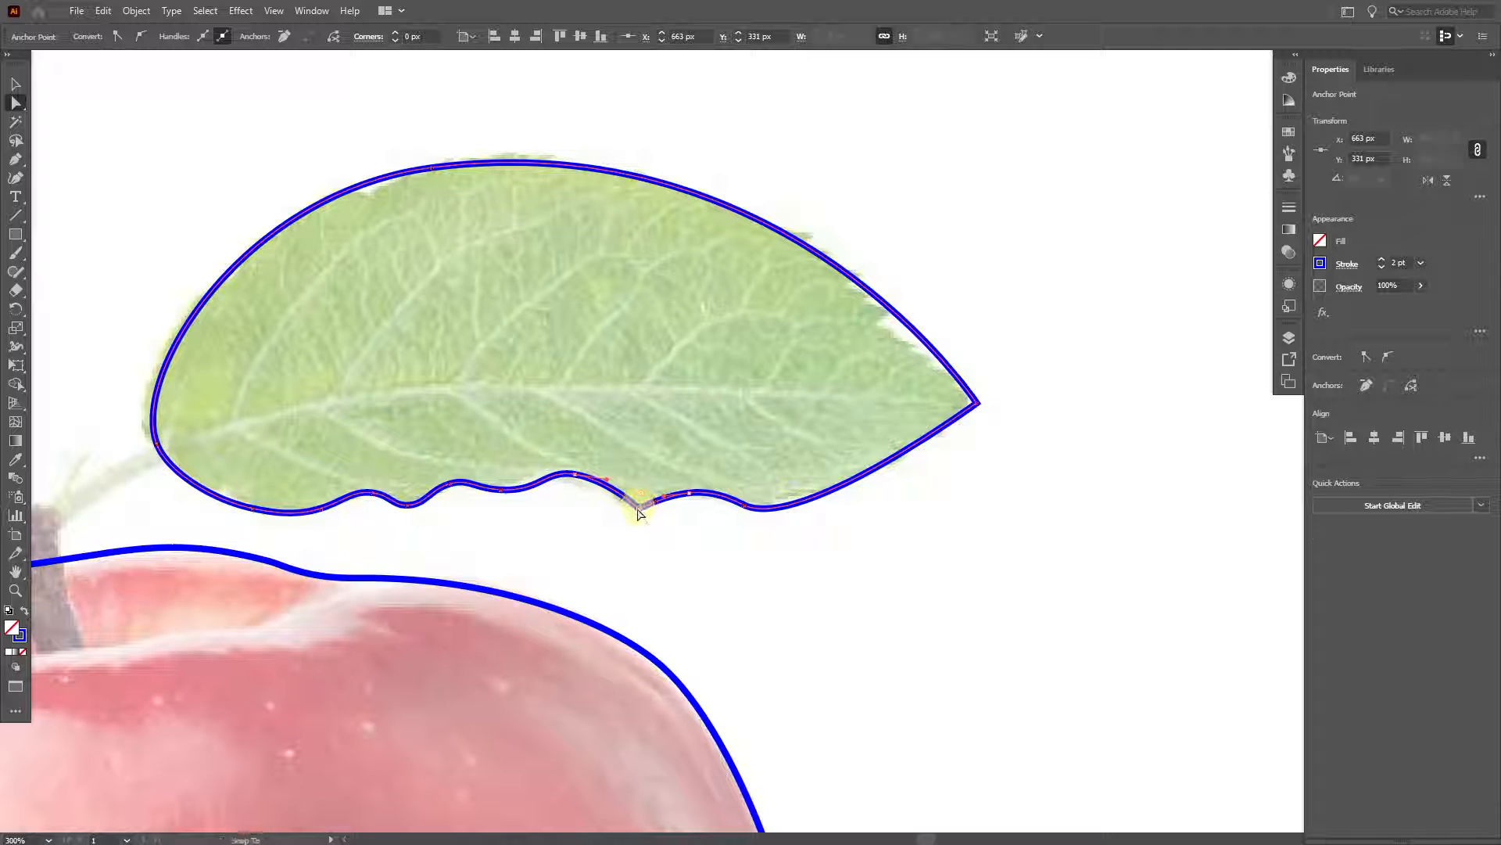
pyautogui.moveTo(640, 510); pyautogui.dragTo(638, 515)
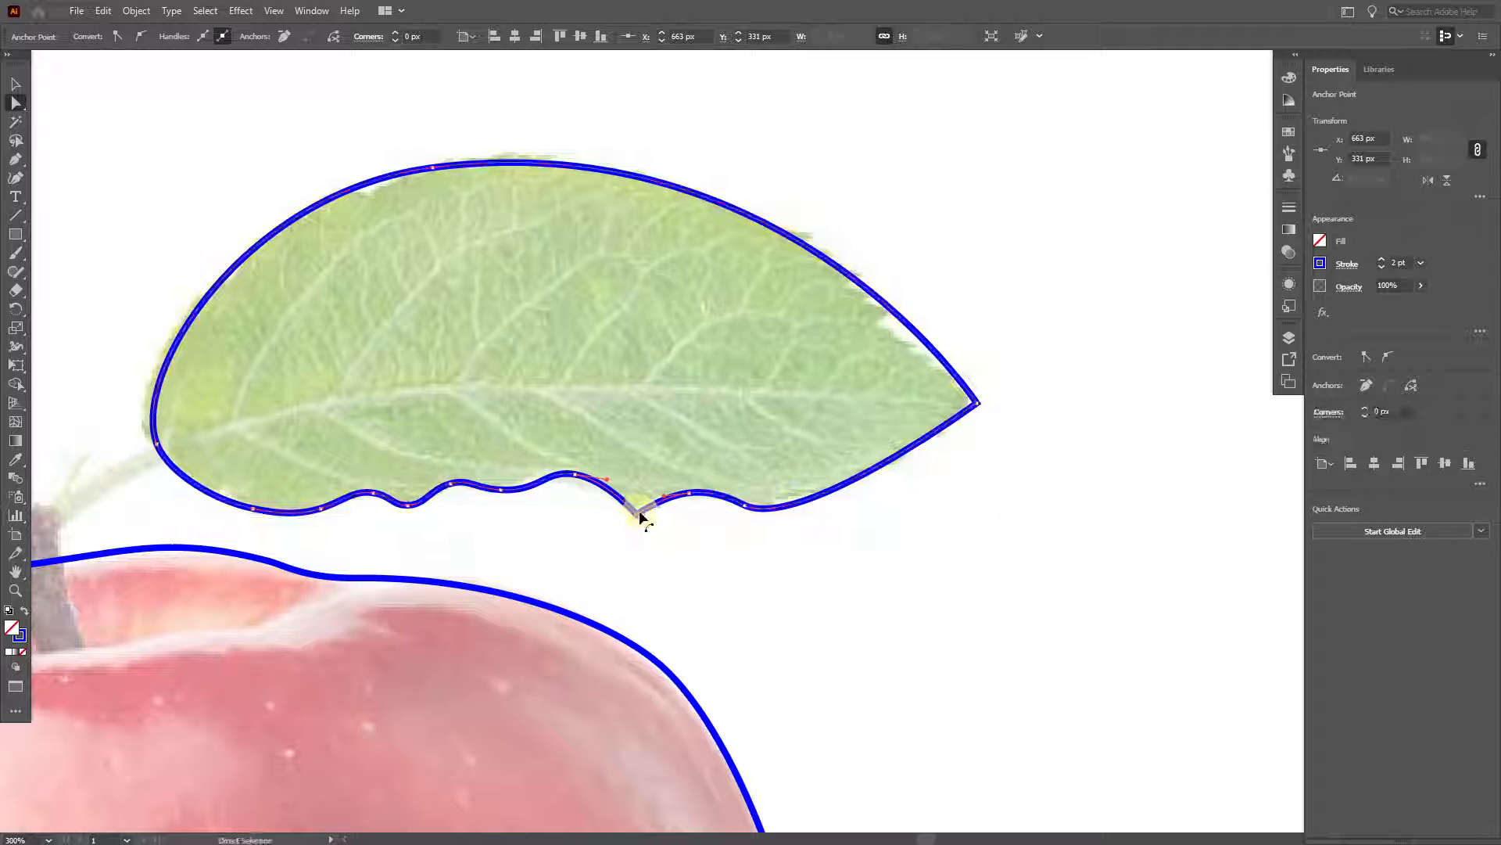
pyautogui.click(409, 513)
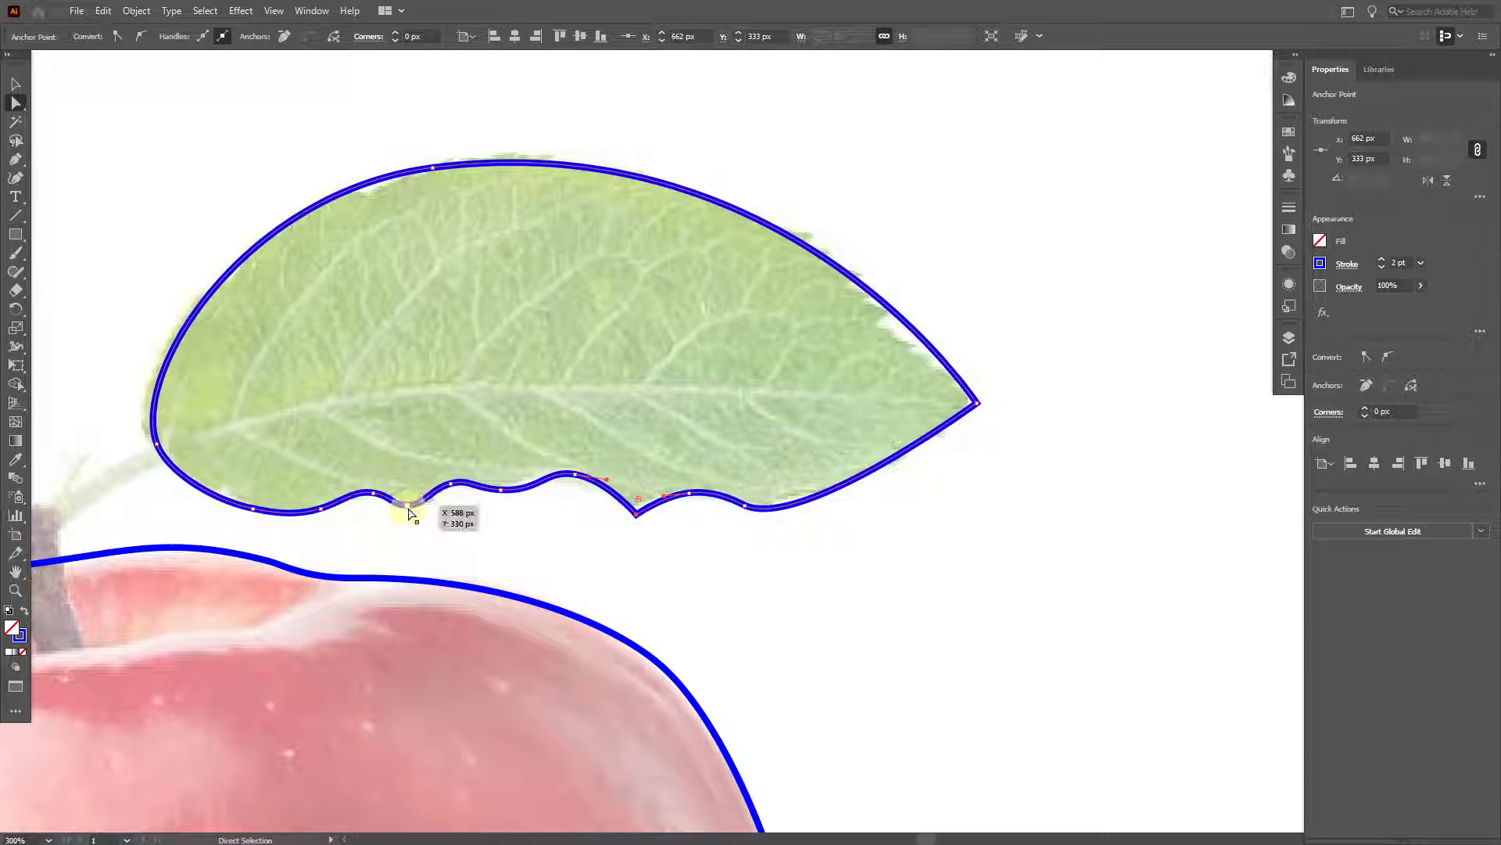
pyautogui.click(138, 39)
pyautogui.moveTo(412, 504); pyautogui.dragTo(429, 502)
pyautogui.moveTo(638, 515)
pyautogui.mouseDown()
pyautogui.moveTo(663, 522)
pyautogui.moveTo(644, 542)
pyautogui.moveTo(638, 511)
pyautogui.mouseUp()
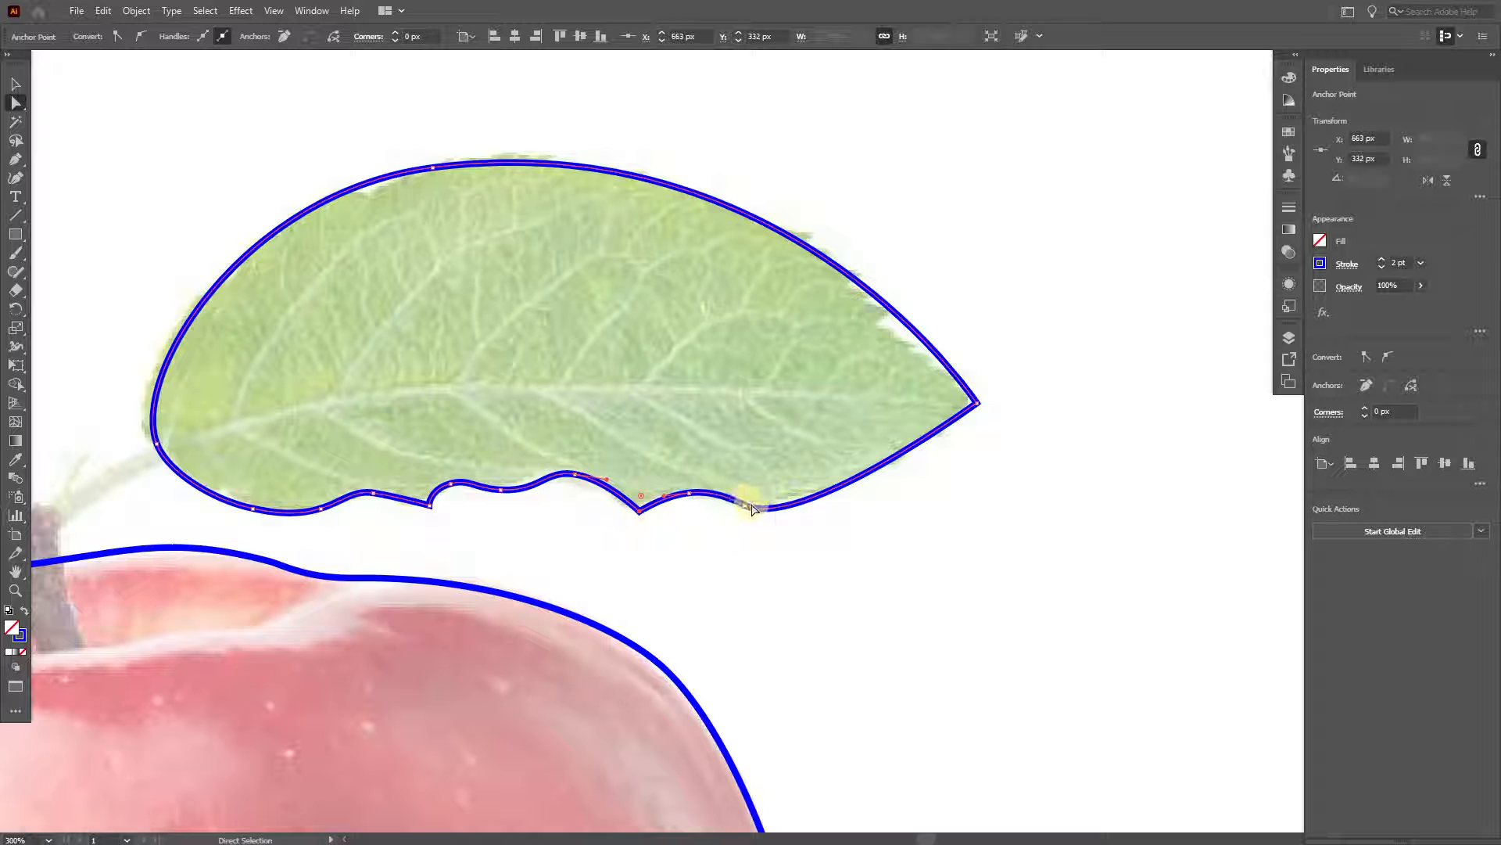
# - Convert the lower-edge anchor nearest the leaf tip to a corner and nudge it toward the tip
pyautogui.click(744, 506)
pyautogui.click(116, 37)
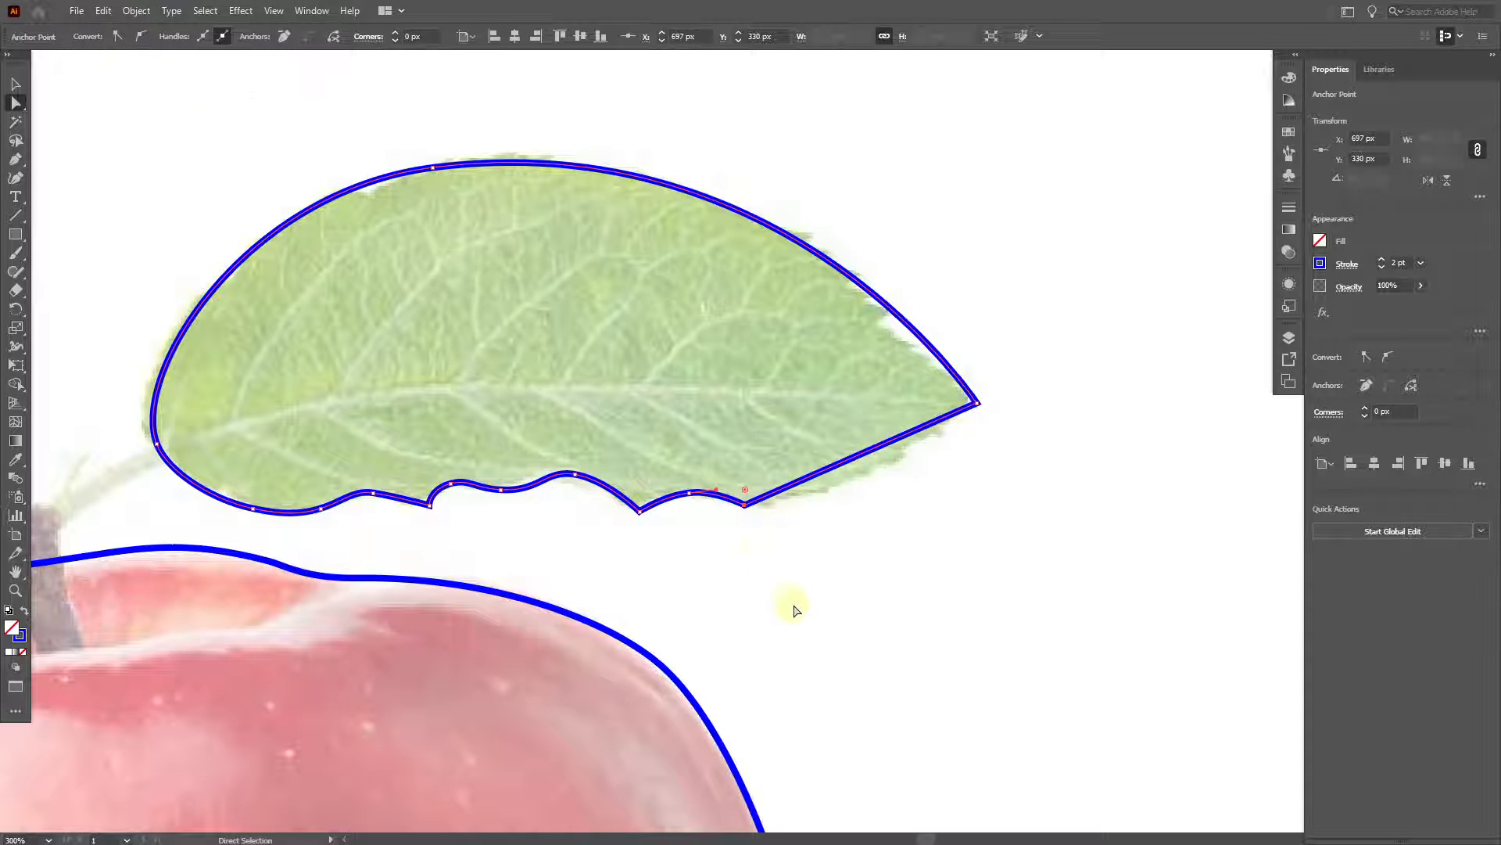
pyautogui.moveTo(748, 512); pyautogui.dragTo(760, 508)
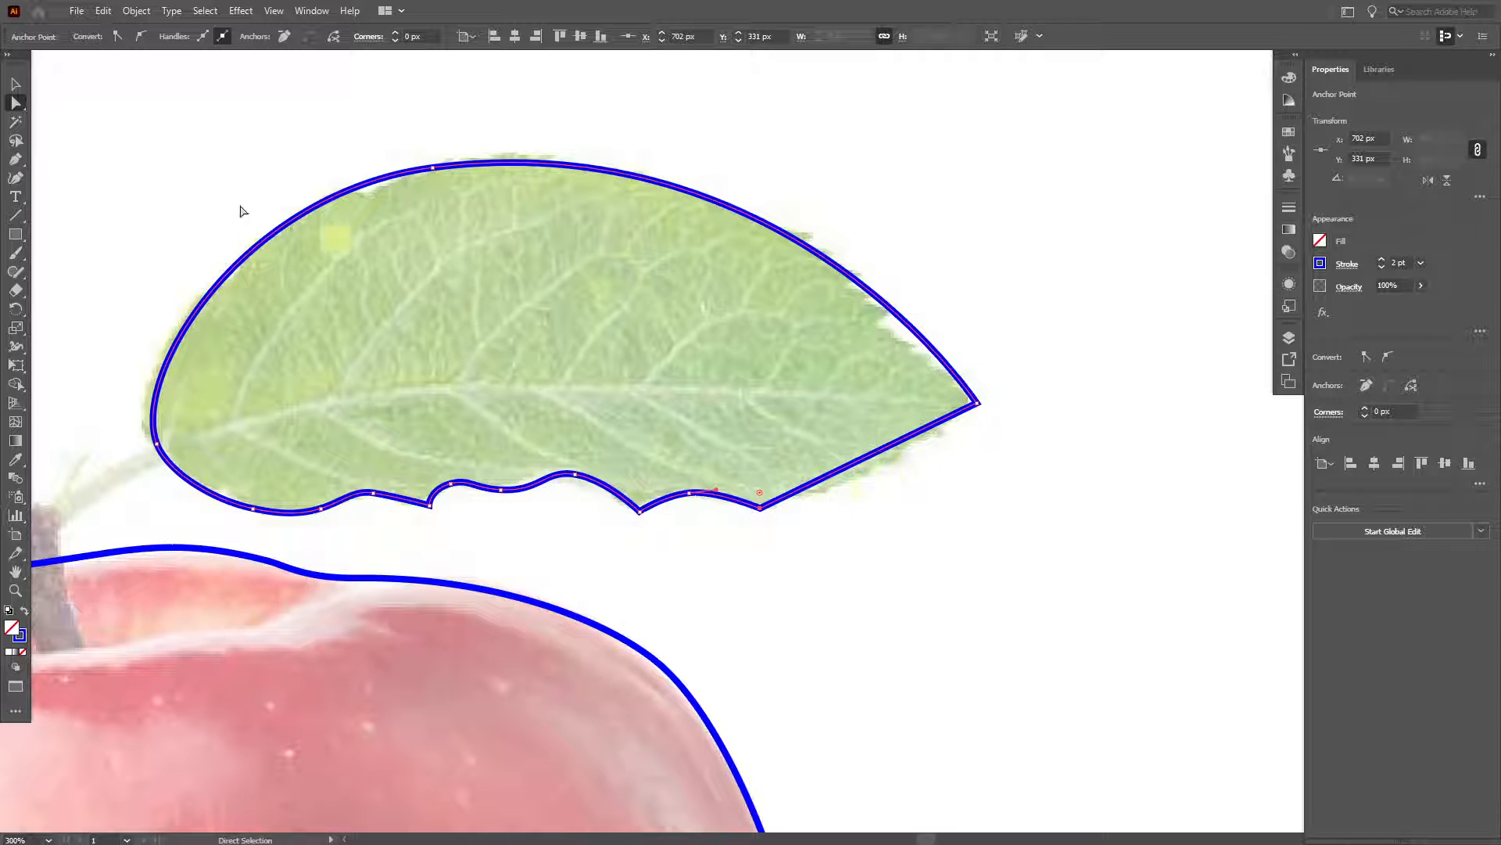
# - Add an anchor point midway along the straight lower segment next to the leaf tip with the Add Anchor Point tool
pyautogui.rightClick(16, 161)
pyautogui.click(18, 162)
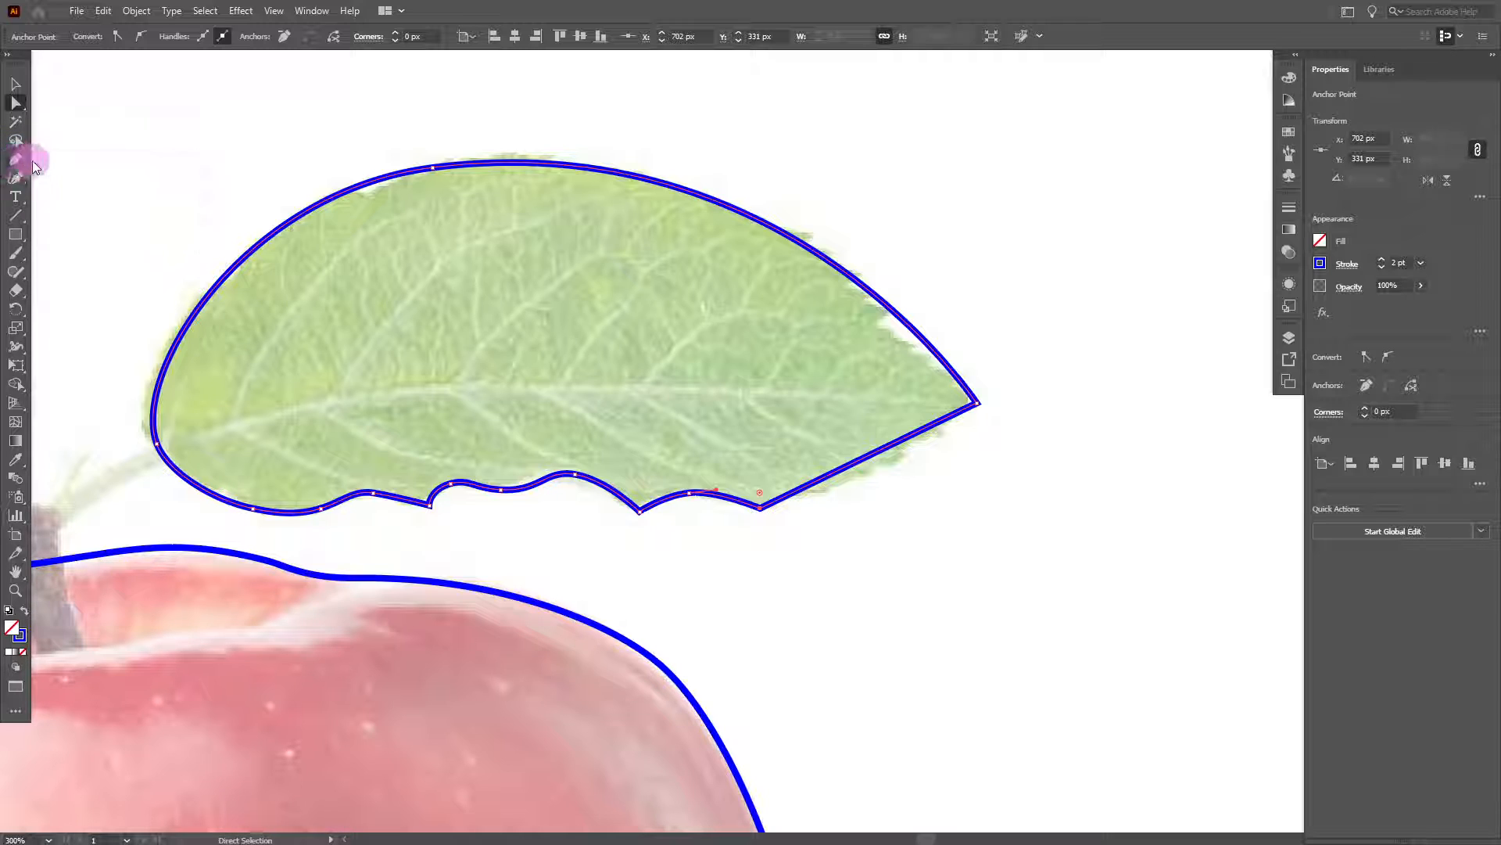
pyautogui.rightClick(21, 162)
pyautogui.click(71, 179)
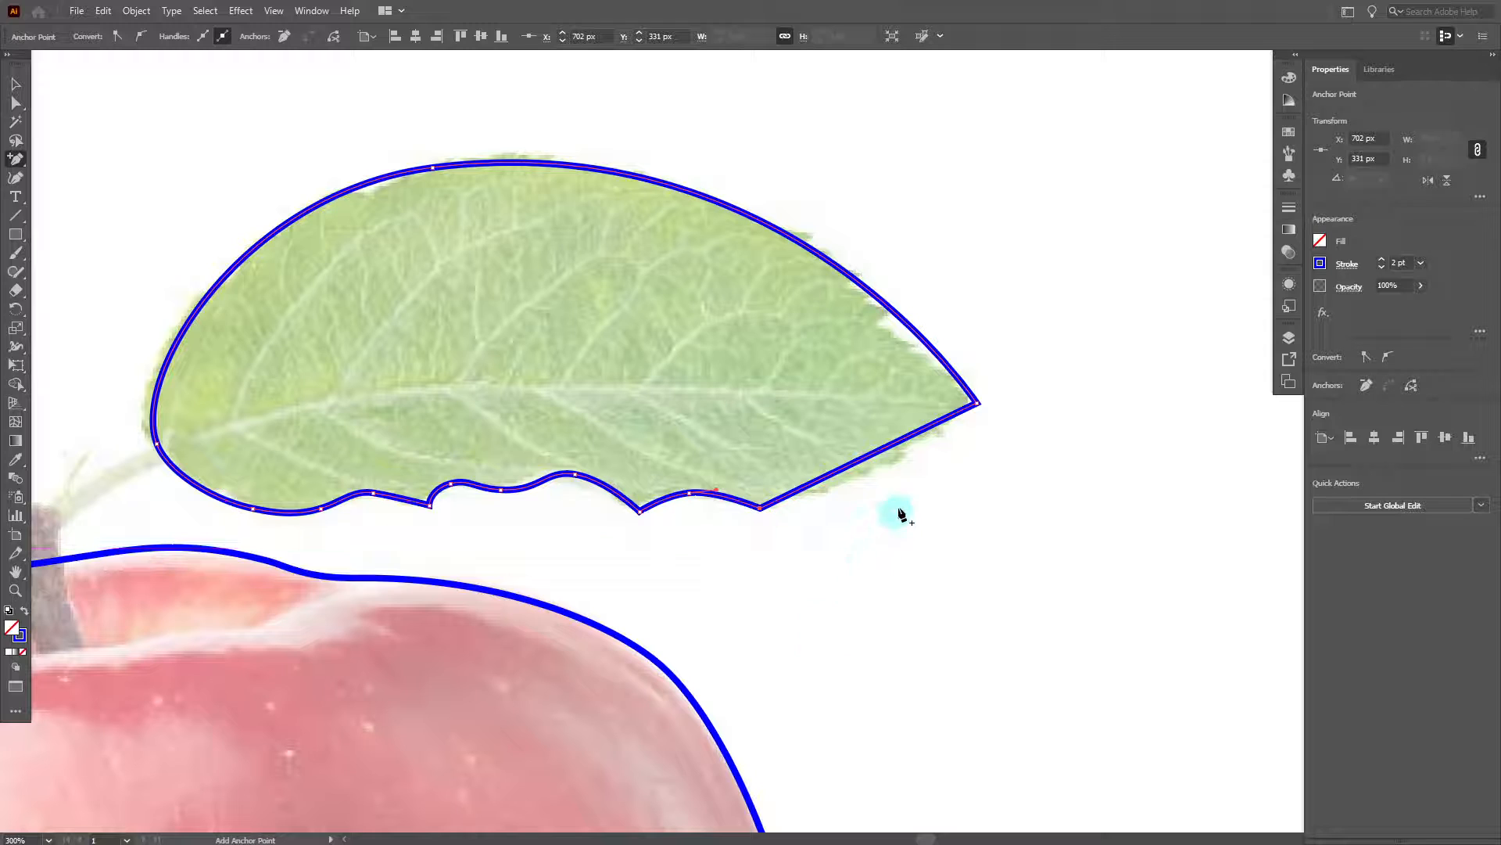
pyautogui.click(872, 455)
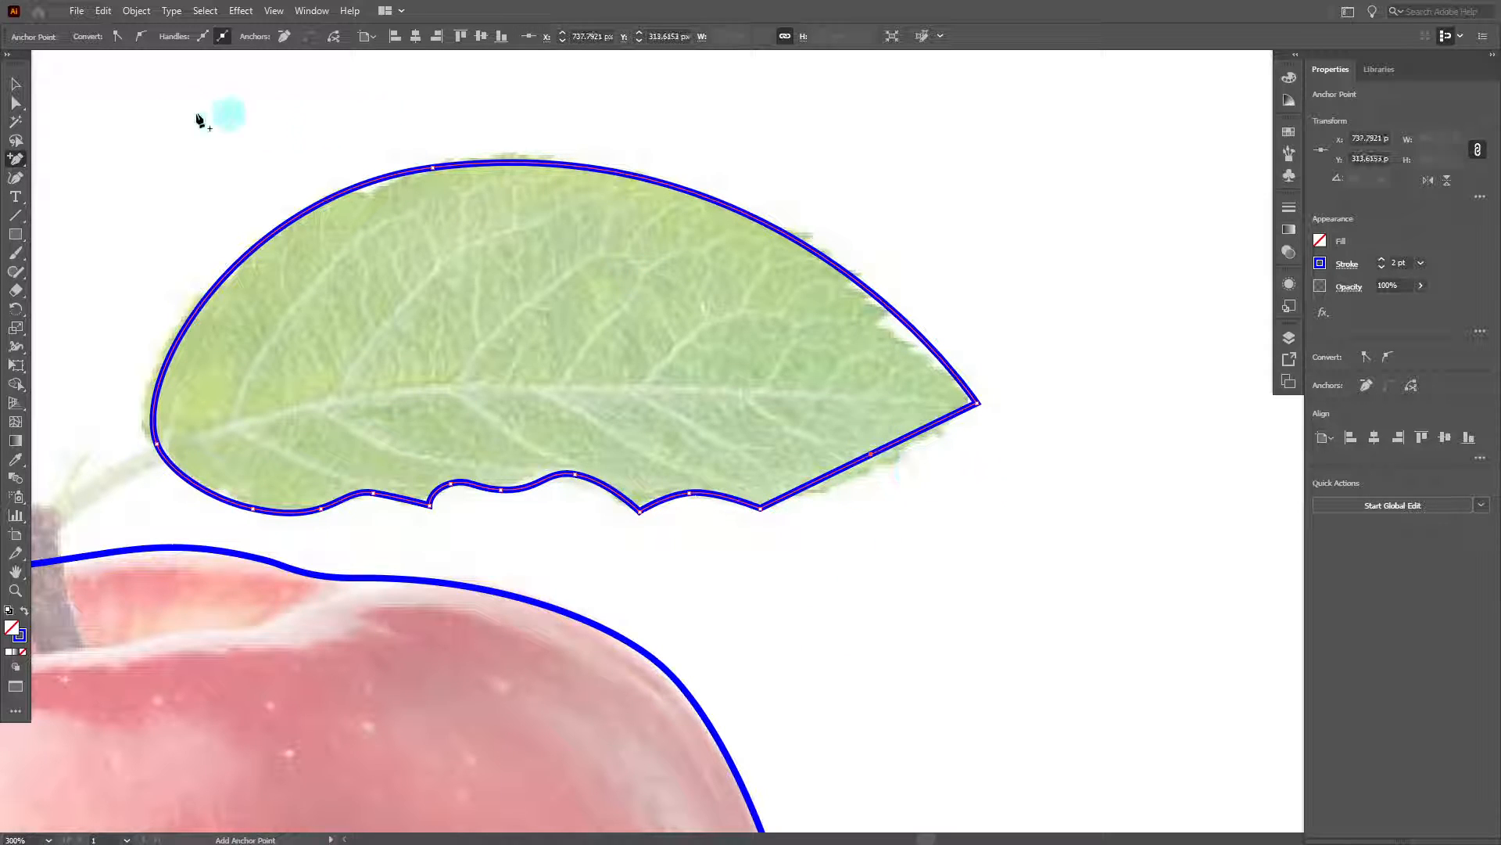
# - Make the new anchor smooth, fit it and its handles to the leaf's lower edge near the tip, and deselect the path
pyautogui.click(17, 108)
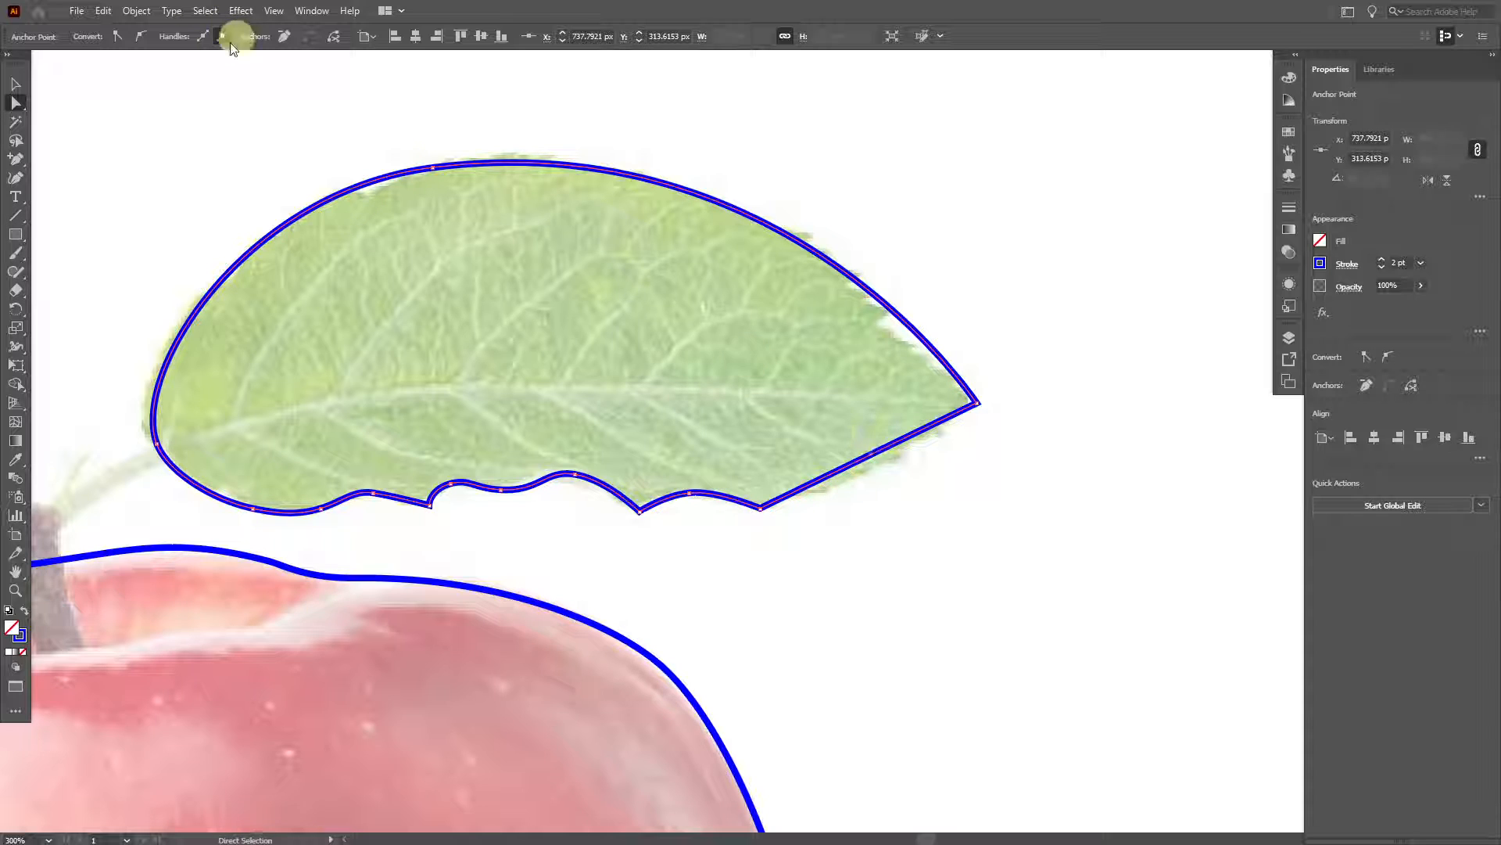
pyautogui.click(137, 36)
pyautogui.moveTo(872, 454); pyautogui.dragTo(932, 446)
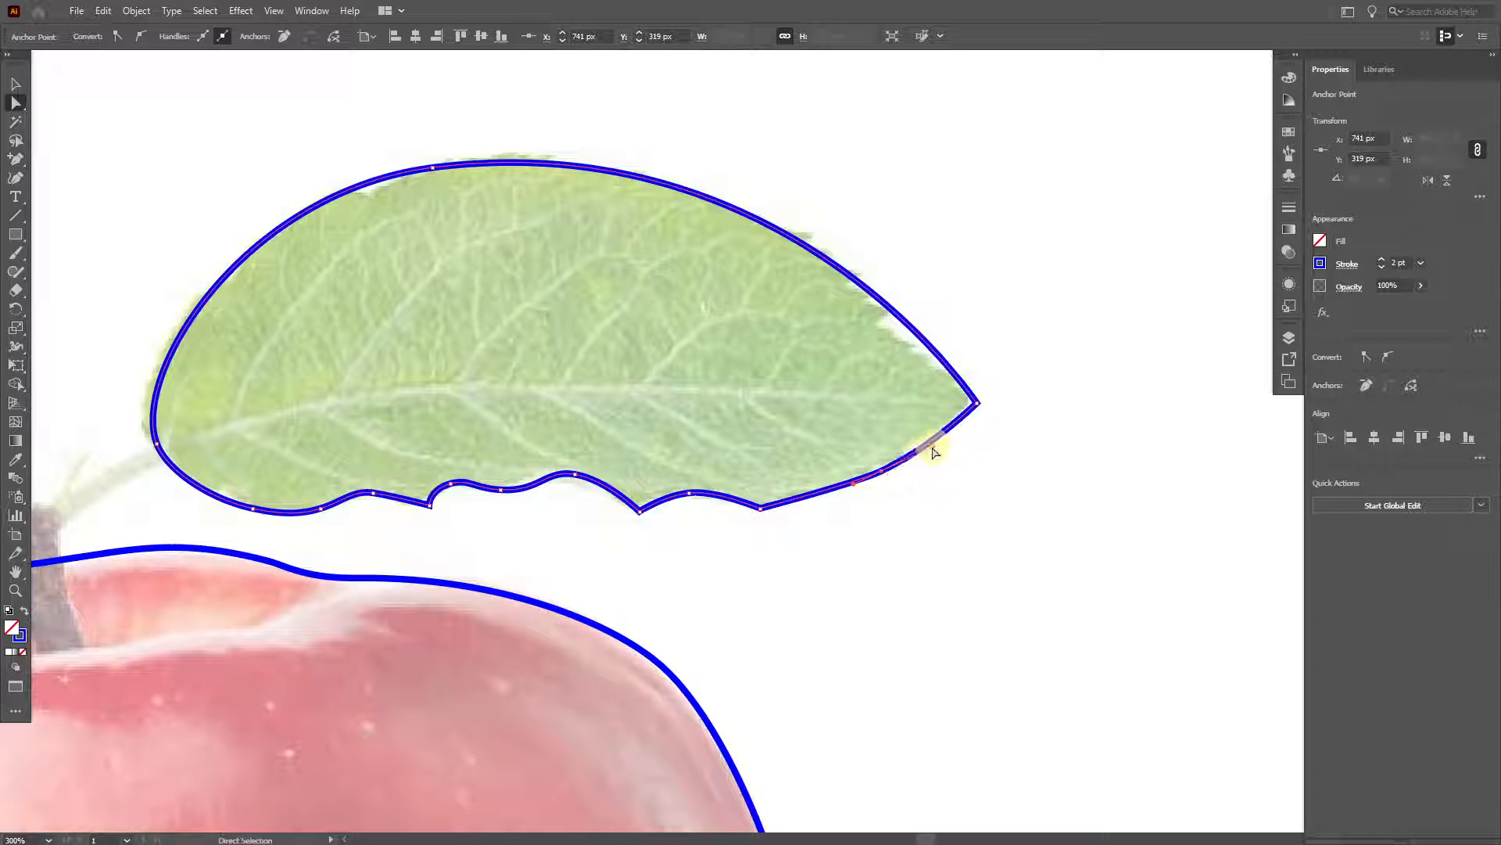
pyautogui.moveTo(850, 483); pyautogui.dragTo(833, 498)
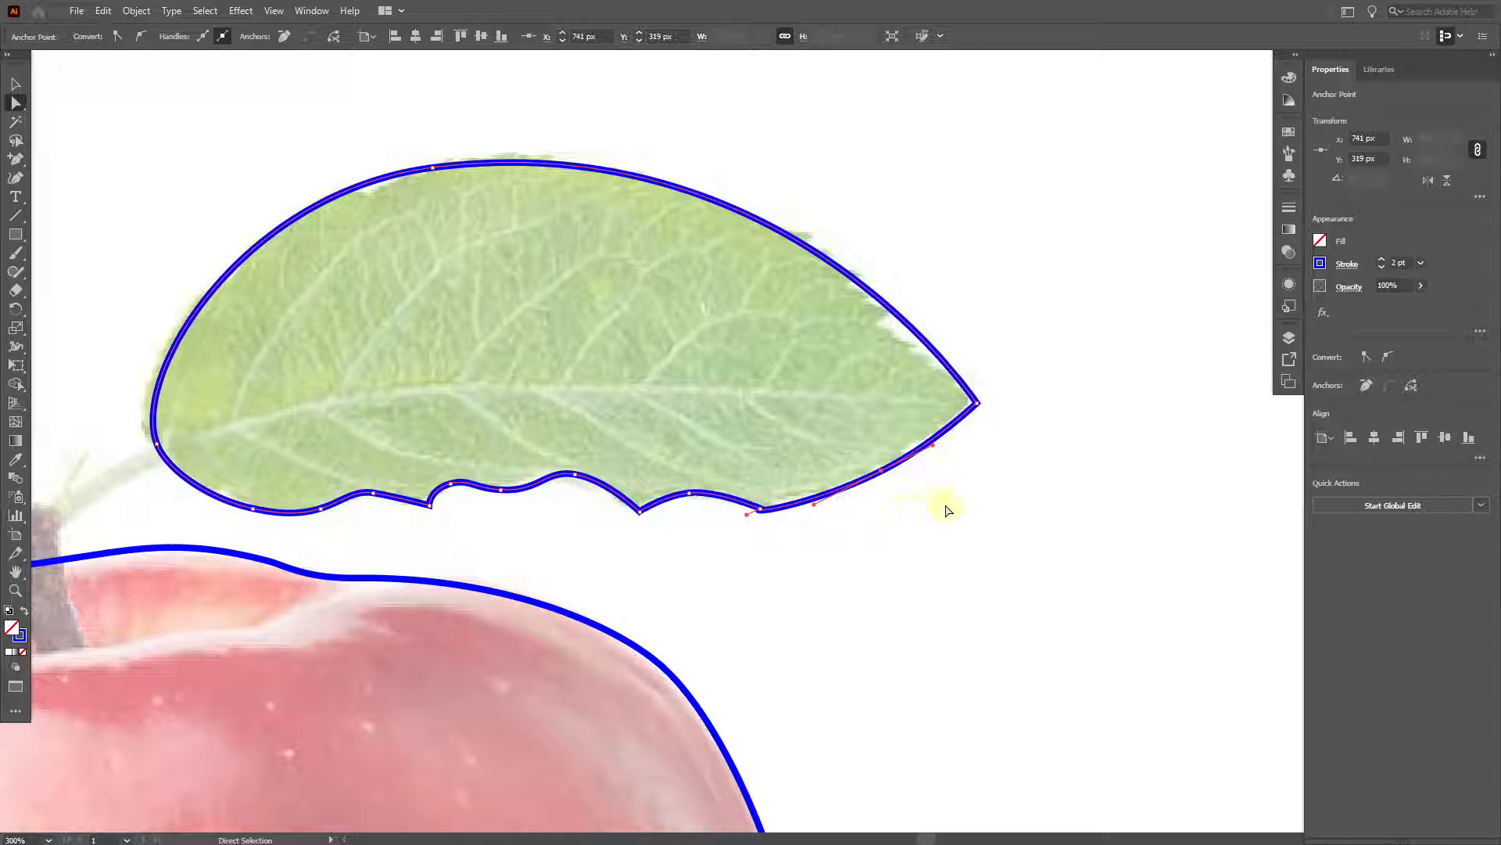
pyautogui.moveTo(880, 469); pyautogui.dragTo(876, 471)
pyautogui.click(896, 552)
# - Raise the shallow dip anchor between the two middle notches of the leaf's lower edge to match the photo
pyautogui.scroll(-2, 617, 513)
pyautogui.keyDown('alt'); pyautogui.scroll(2, 468, 444); pyautogui.keyUp('alt')
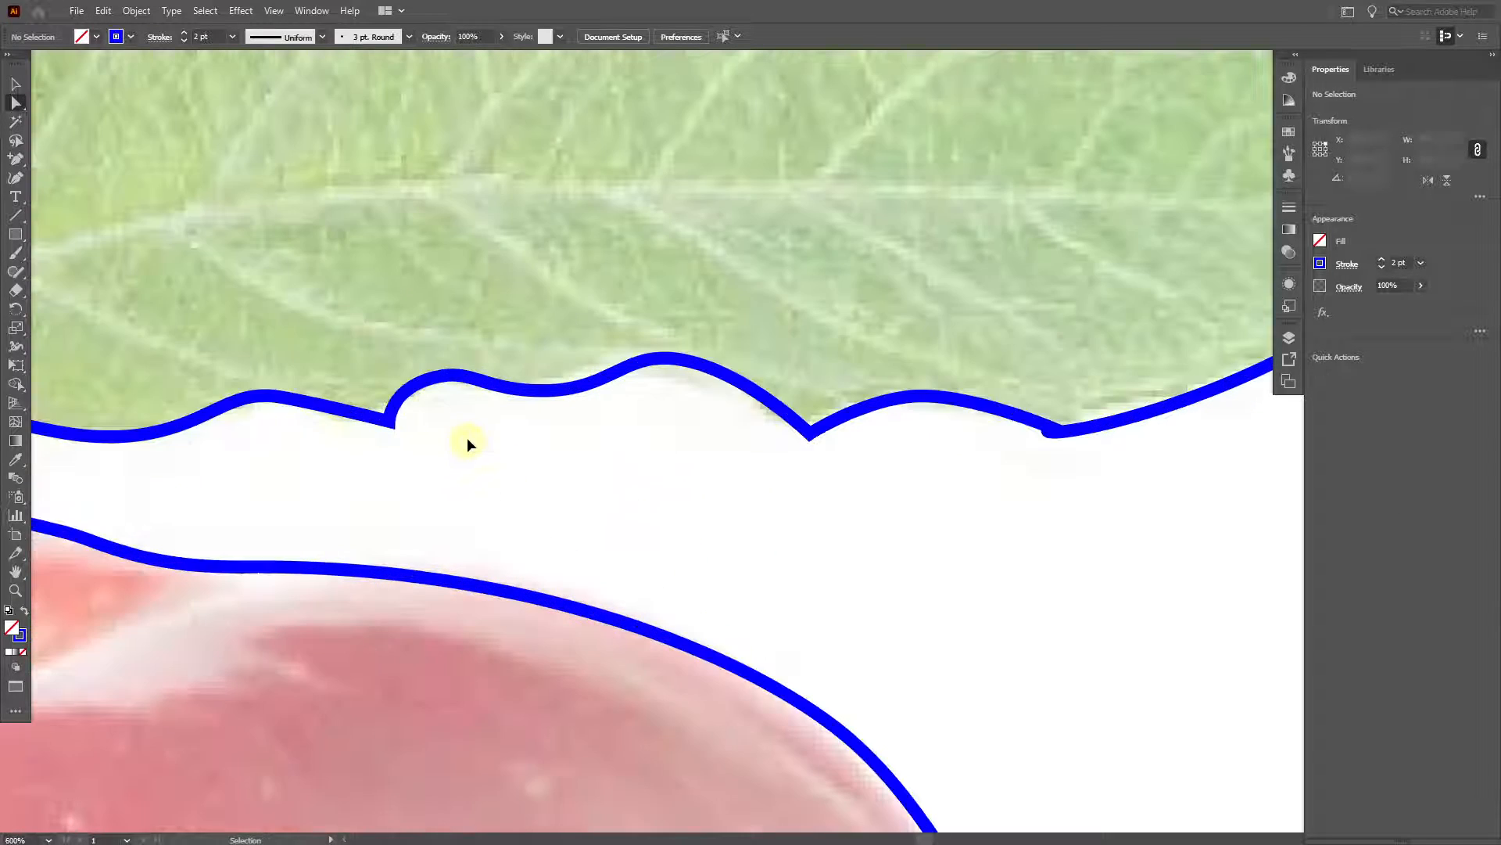
pyautogui.click(554, 391)
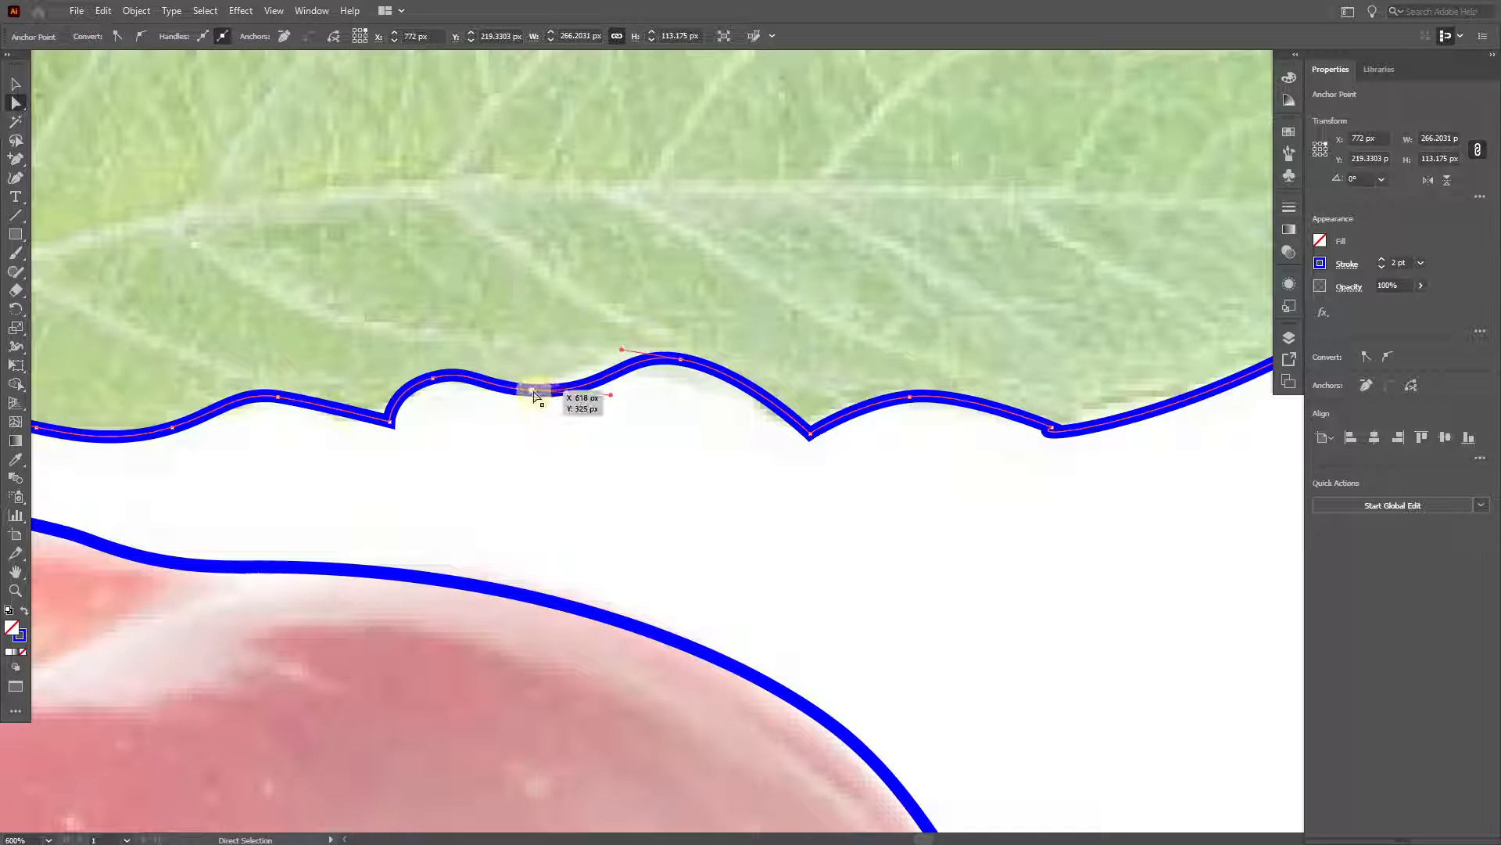
pyautogui.moveTo(535, 395)
pyautogui.mouseDown()
pyautogui.moveTo(524, 428)
pyautogui.moveTo(536, 379)
pyautogui.mouseUp()
# - Convert the leaf's base anchor to a corner and move it outward along the stem
pyautogui.keyDown('alt'); pyautogui.scroll(-4, 338, 432); pyautogui.keyUp('alt')
pyautogui.keyDown('alt'); pyautogui.scroll(4, 242, 401); pyautogui.keyUp('alt')
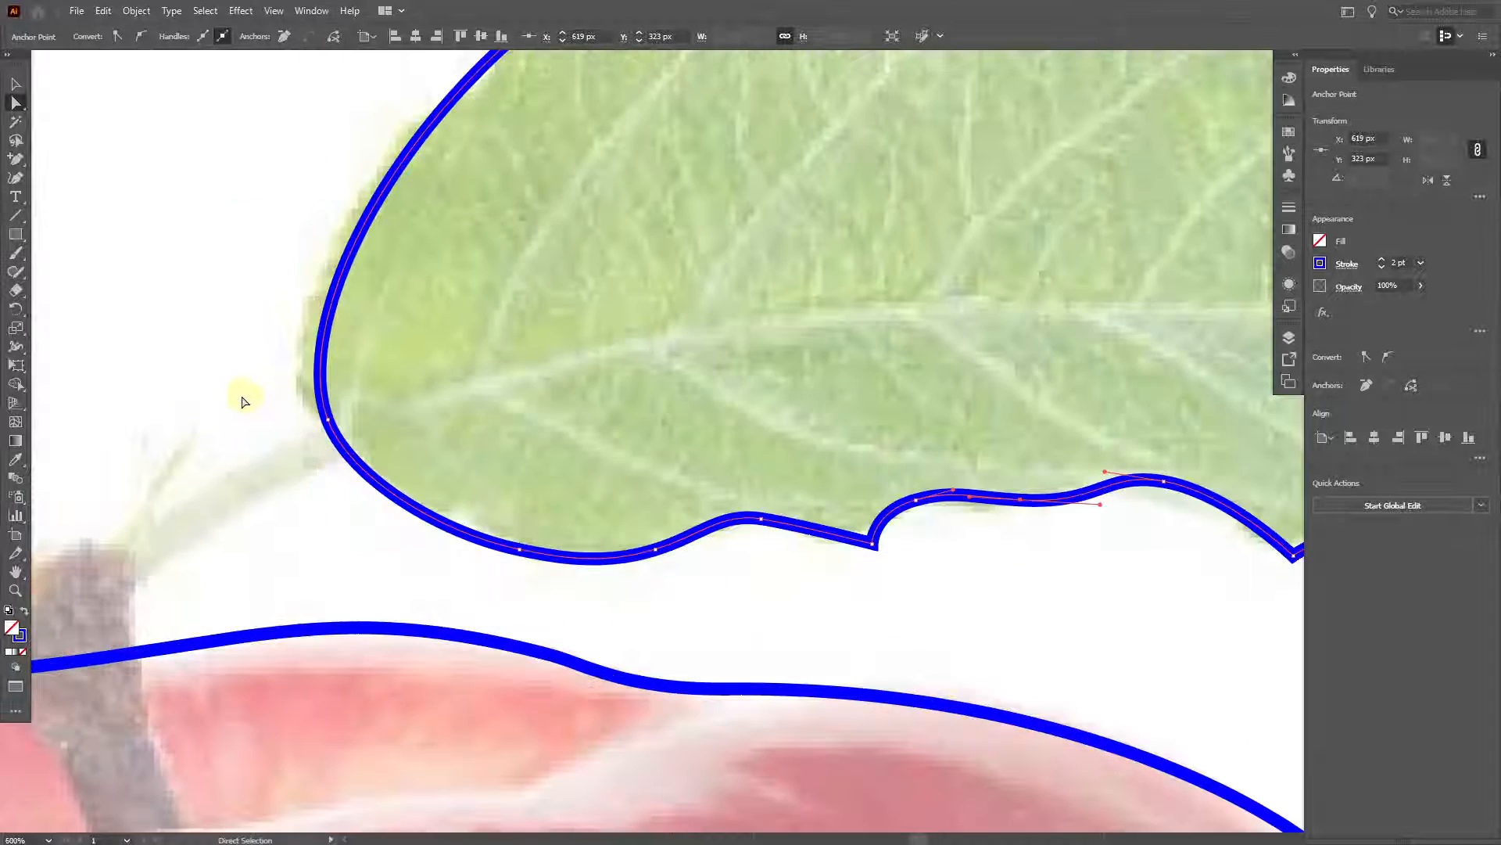
pyautogui.click(328, 418)
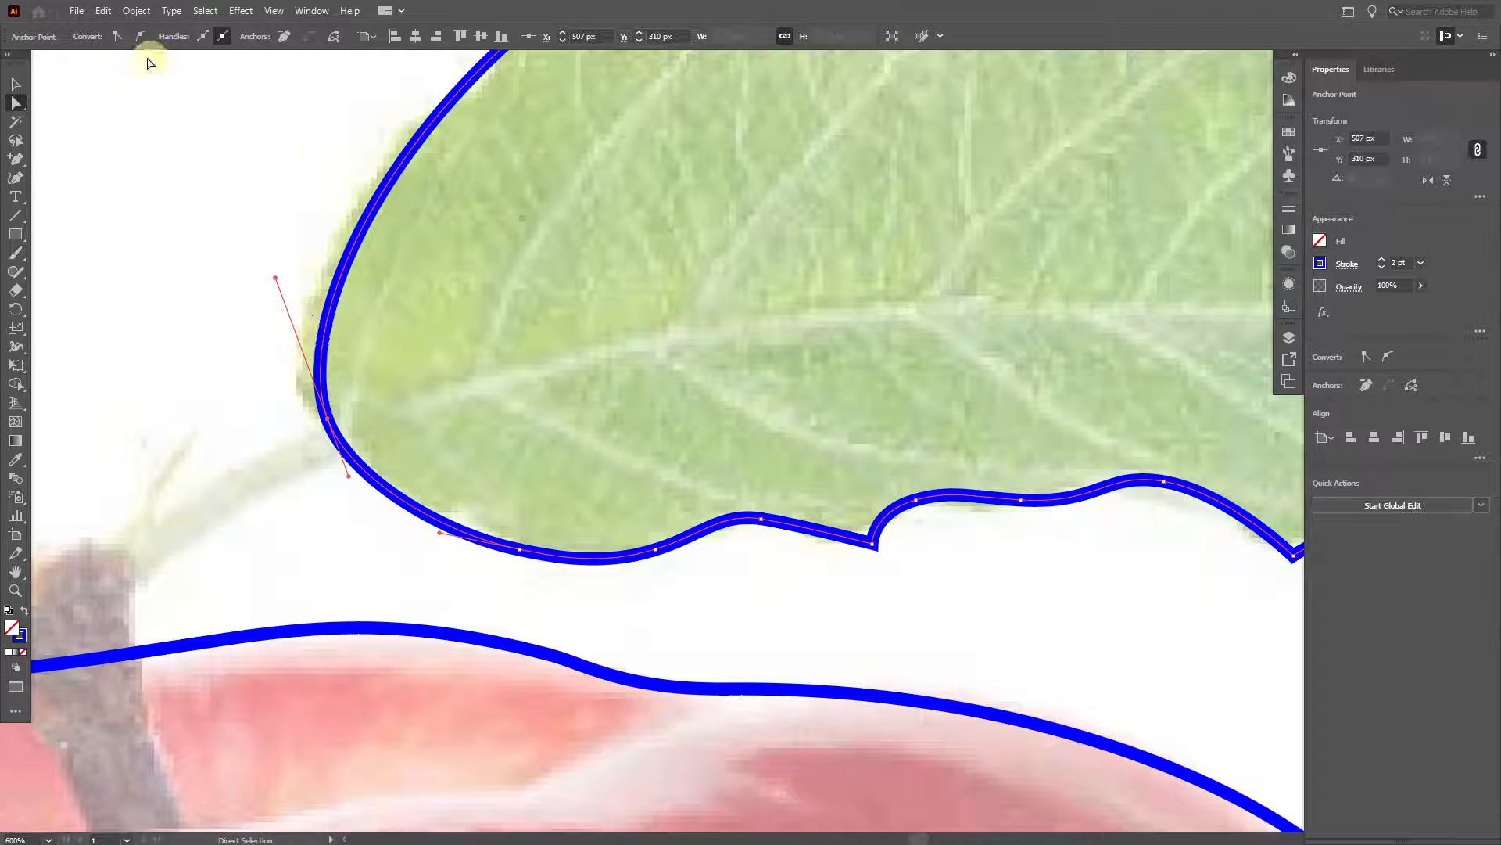
pyautogui.click(125, 37)
pyautogui.click(327, 423)
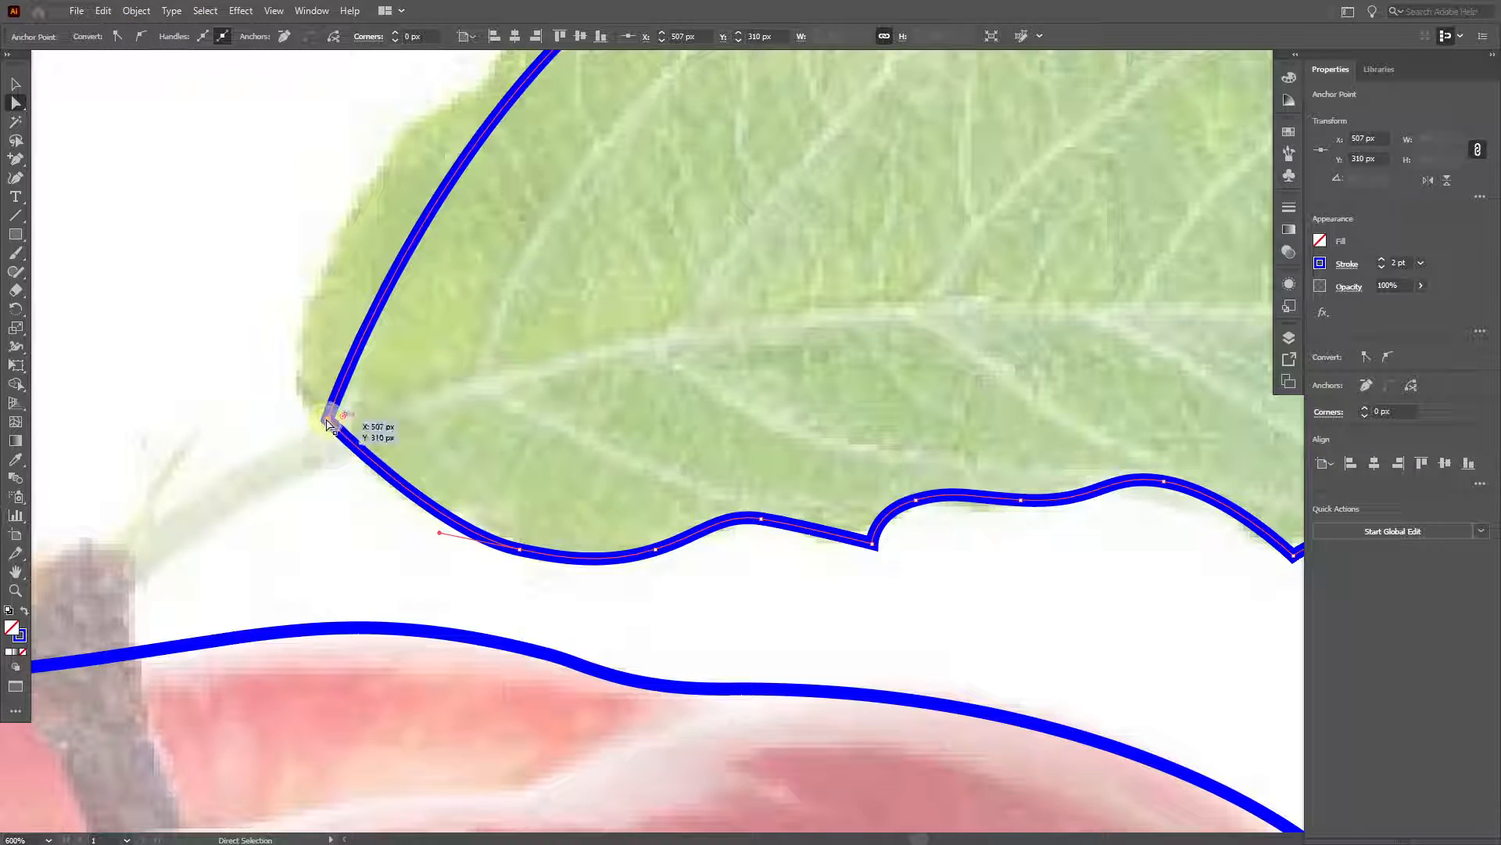
pyautogui.moveTo(327, 422); pyautogui.dragTo(268, 435)
# - Bulge the leaf's upper curve outward by lengthening the top anchor's base-side handle, and deselect the path
pyautogui.hotkey('ctrl', '-')
pyautogui.hotkey('ctrl', '-')
pyautogui.click(617, 209)
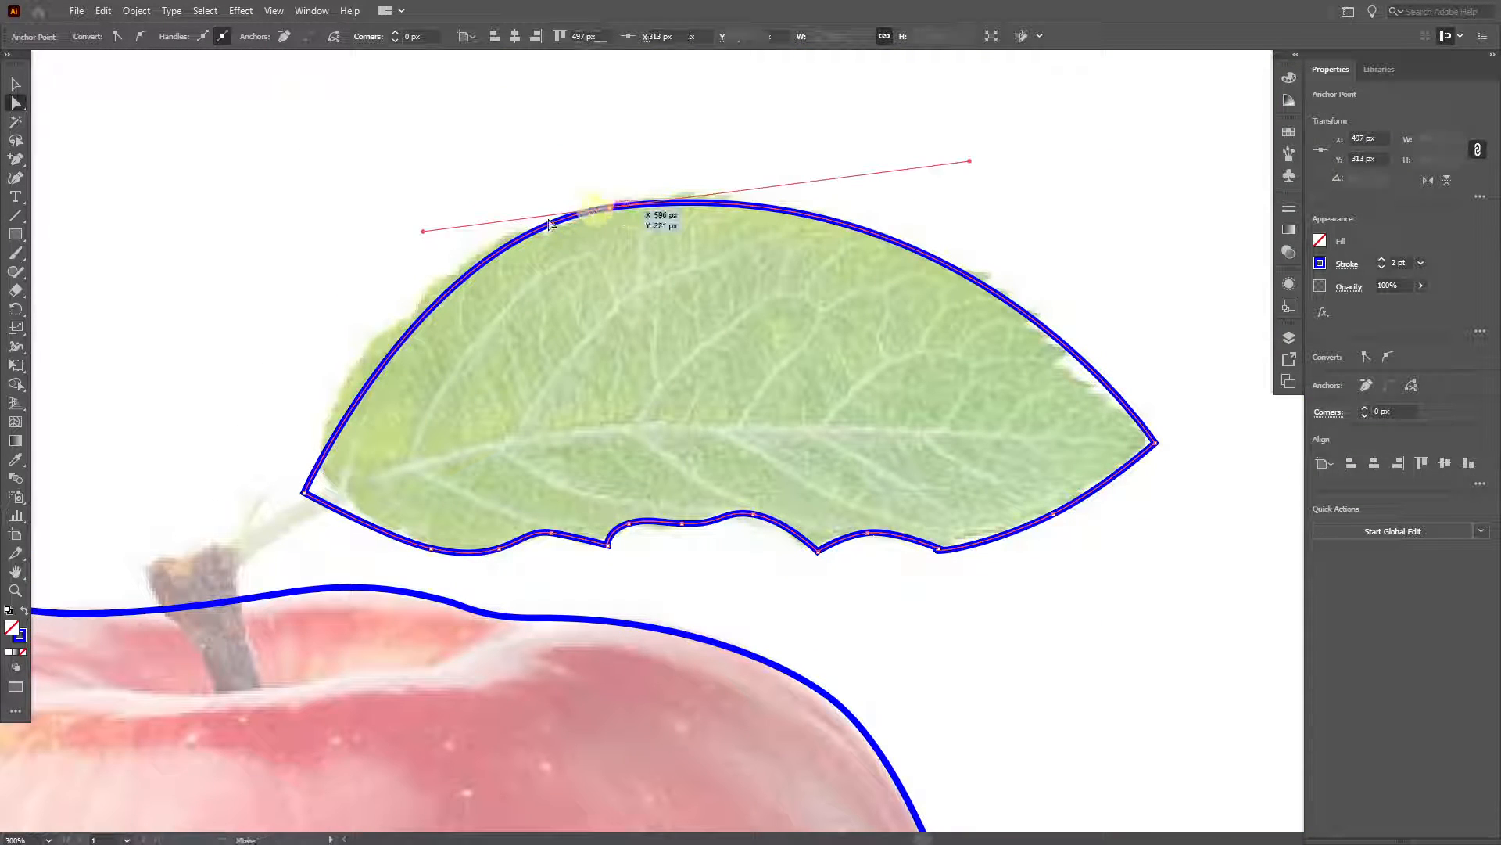
pyautogui.moveTo(421, 228); pyautogui.dragTo(384, 229)
pyautogui.click(303, 392)
# - Examine how closely the leaf outline follows the photo, especially along the upper edge and tip
pyautogui.scroll(-2, 303, 393)
pyautogui.scroll(-2, 353, 374)
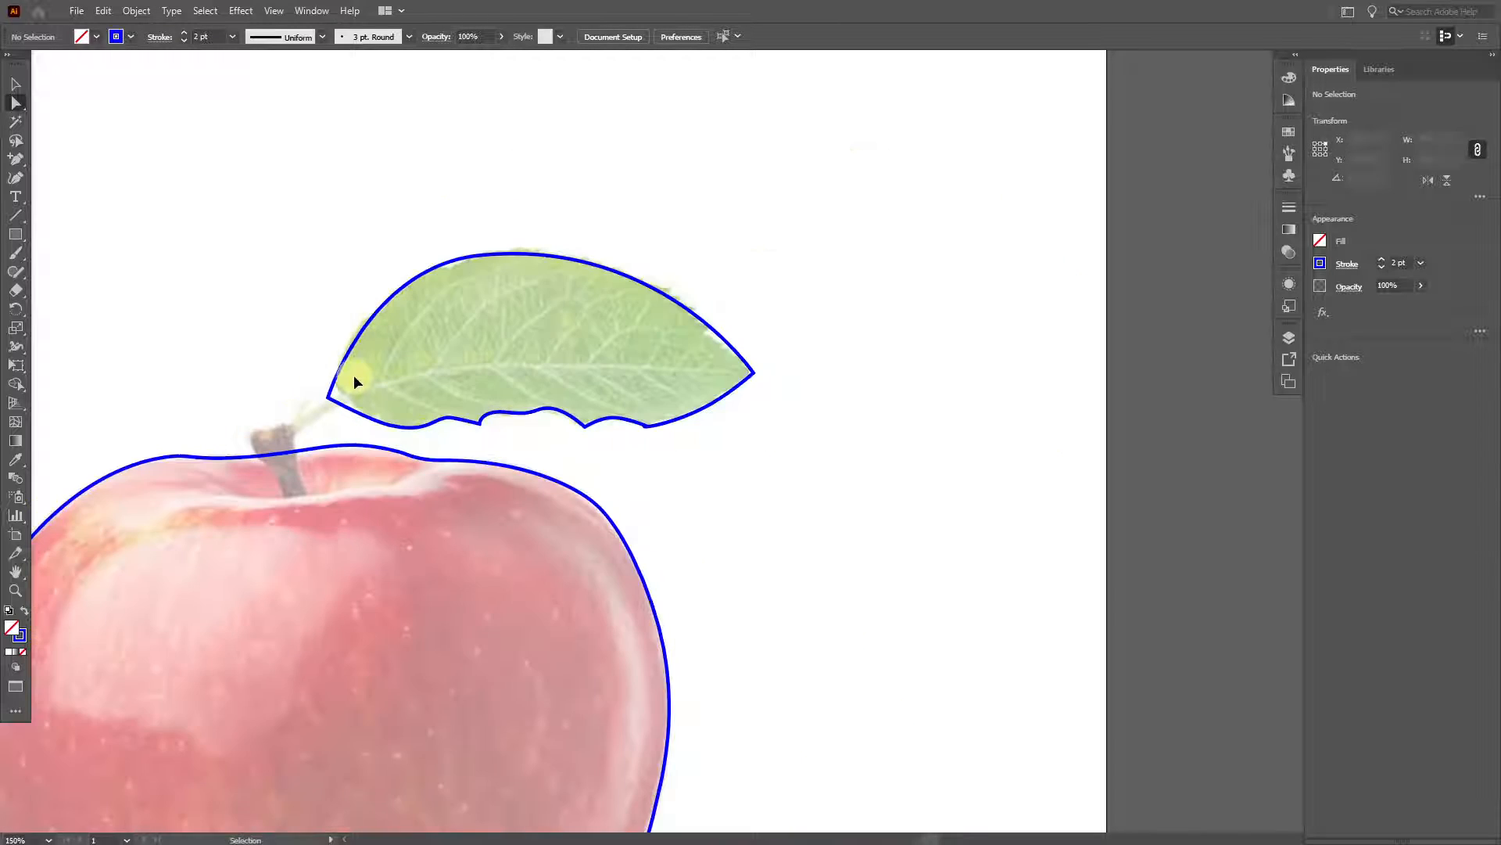
pyautogui.scroll(2, 384, 391)
pyautogui.scroll(1, 1001, 289)
pyautogui.scroll(-2, 1052, 303)
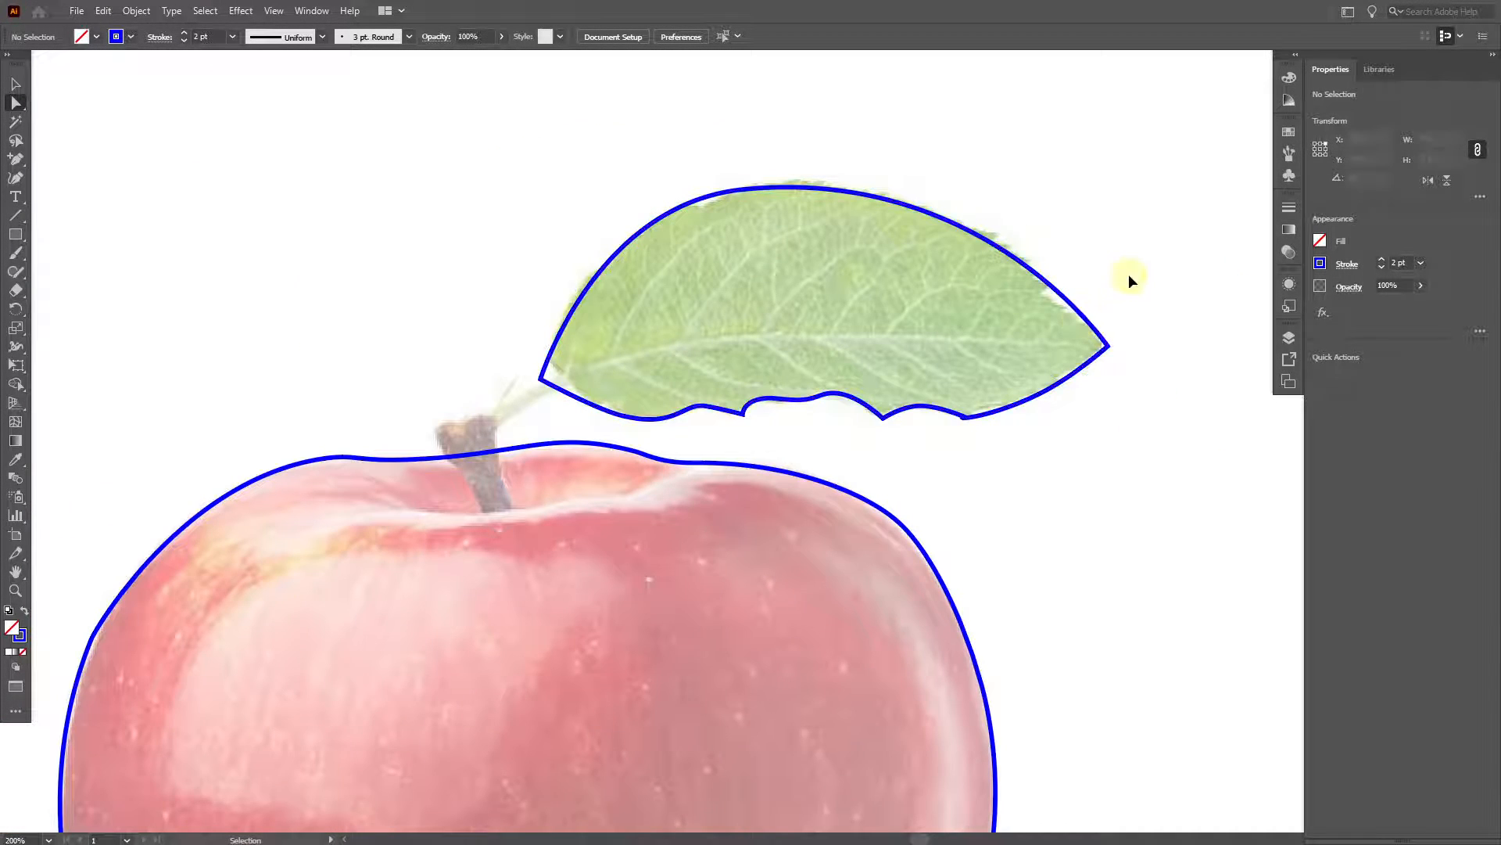
pyautogui.scroll(1, 1069, 330)
pyautogui.scroll(-1, 1100, 359)
pyautogui.scroll(5, 1097, 337)
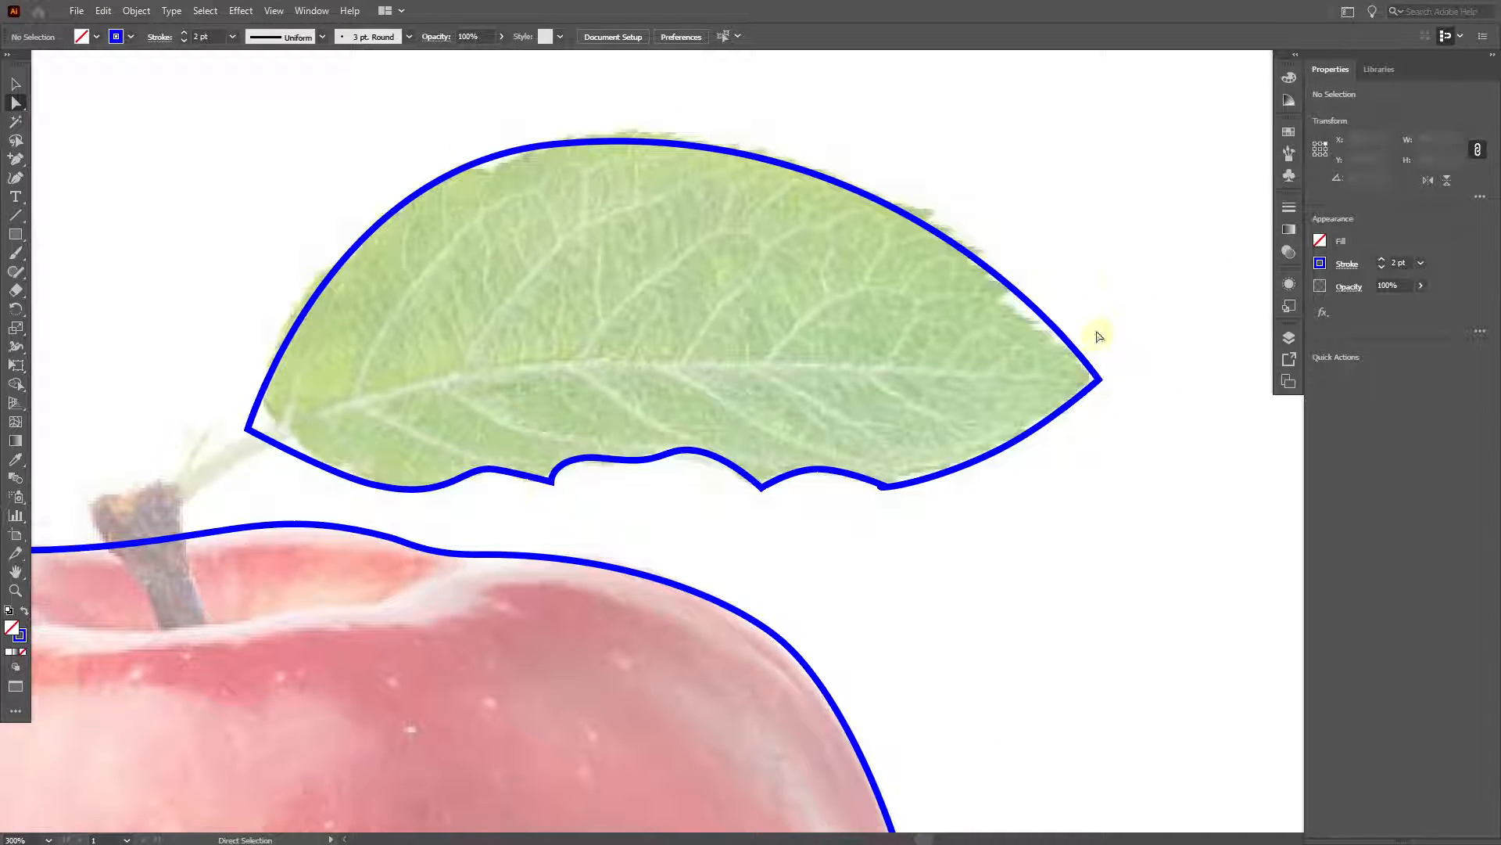
pyautogui.scroll(1, 1061, 287)
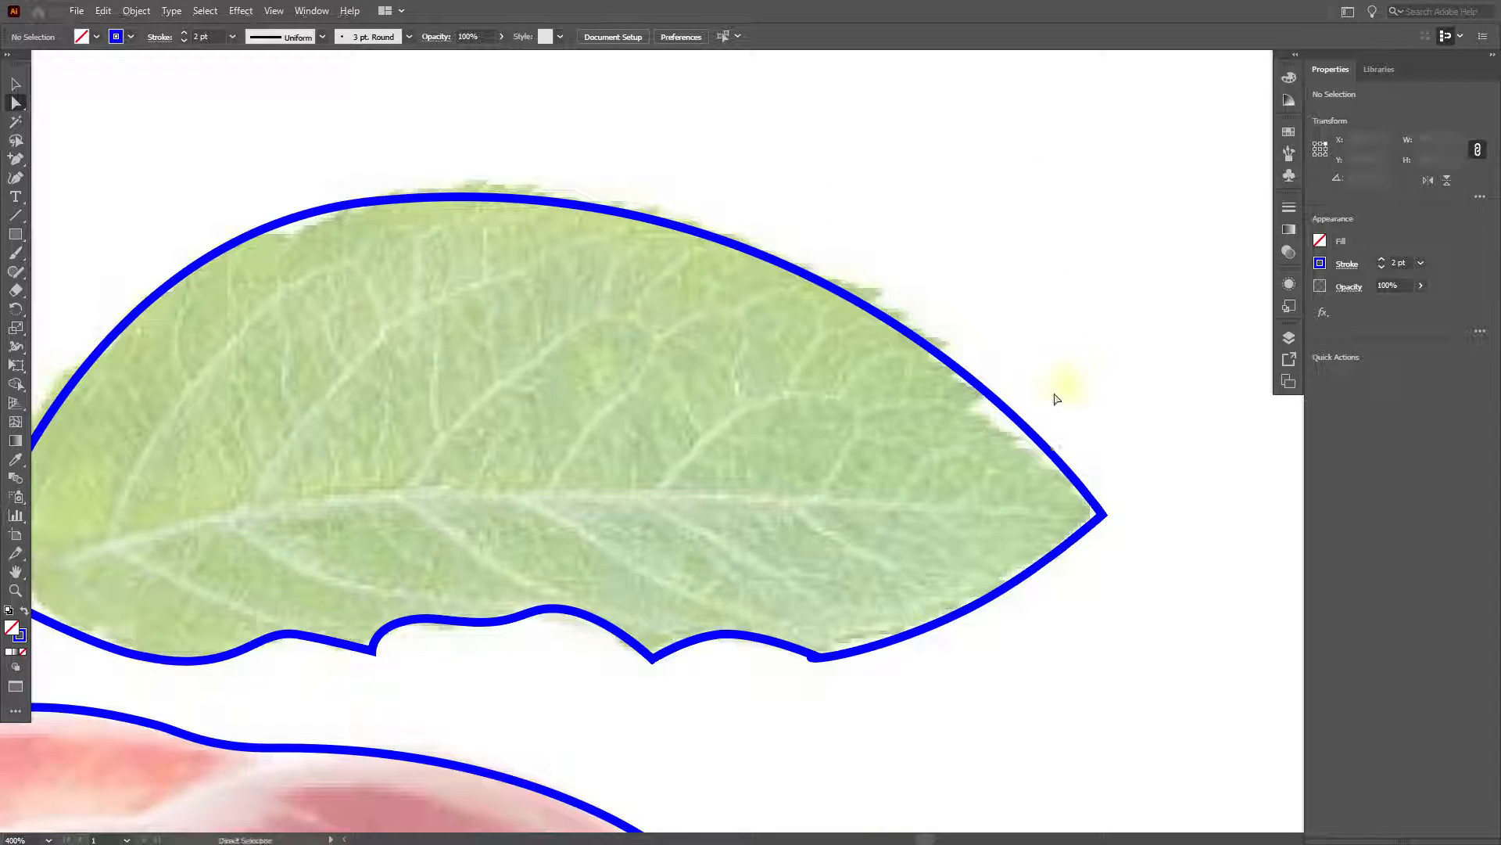
# - Try adding a corner anchor on the leaf's upper edge near the tip and moving it inward onto the photo's edge
pyautogui.click(15, 160)
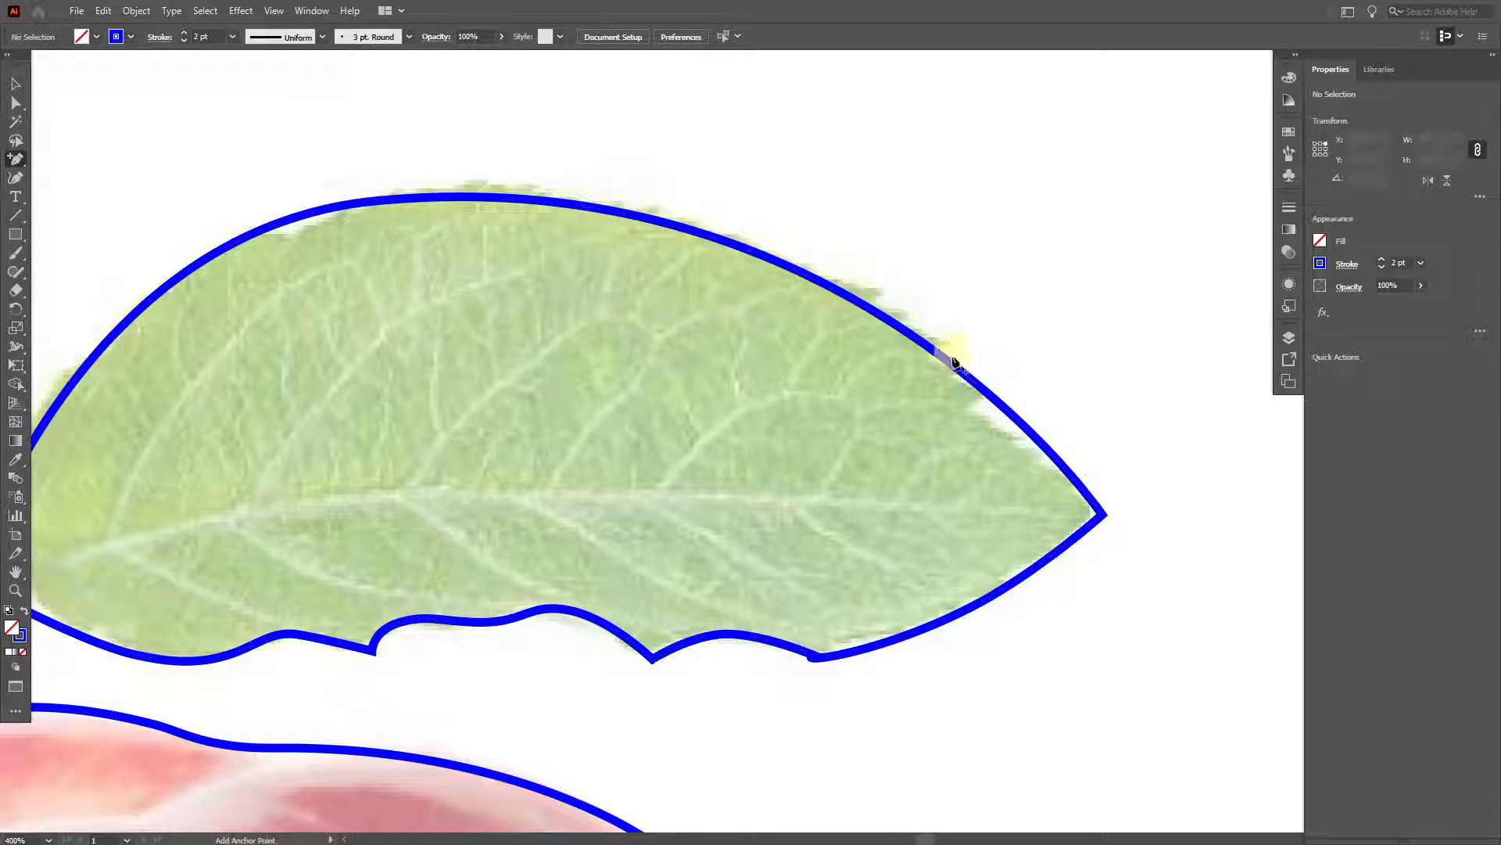
pyautogui.click(989, 395)
pyautogui.scroll(2, 1072, 415)
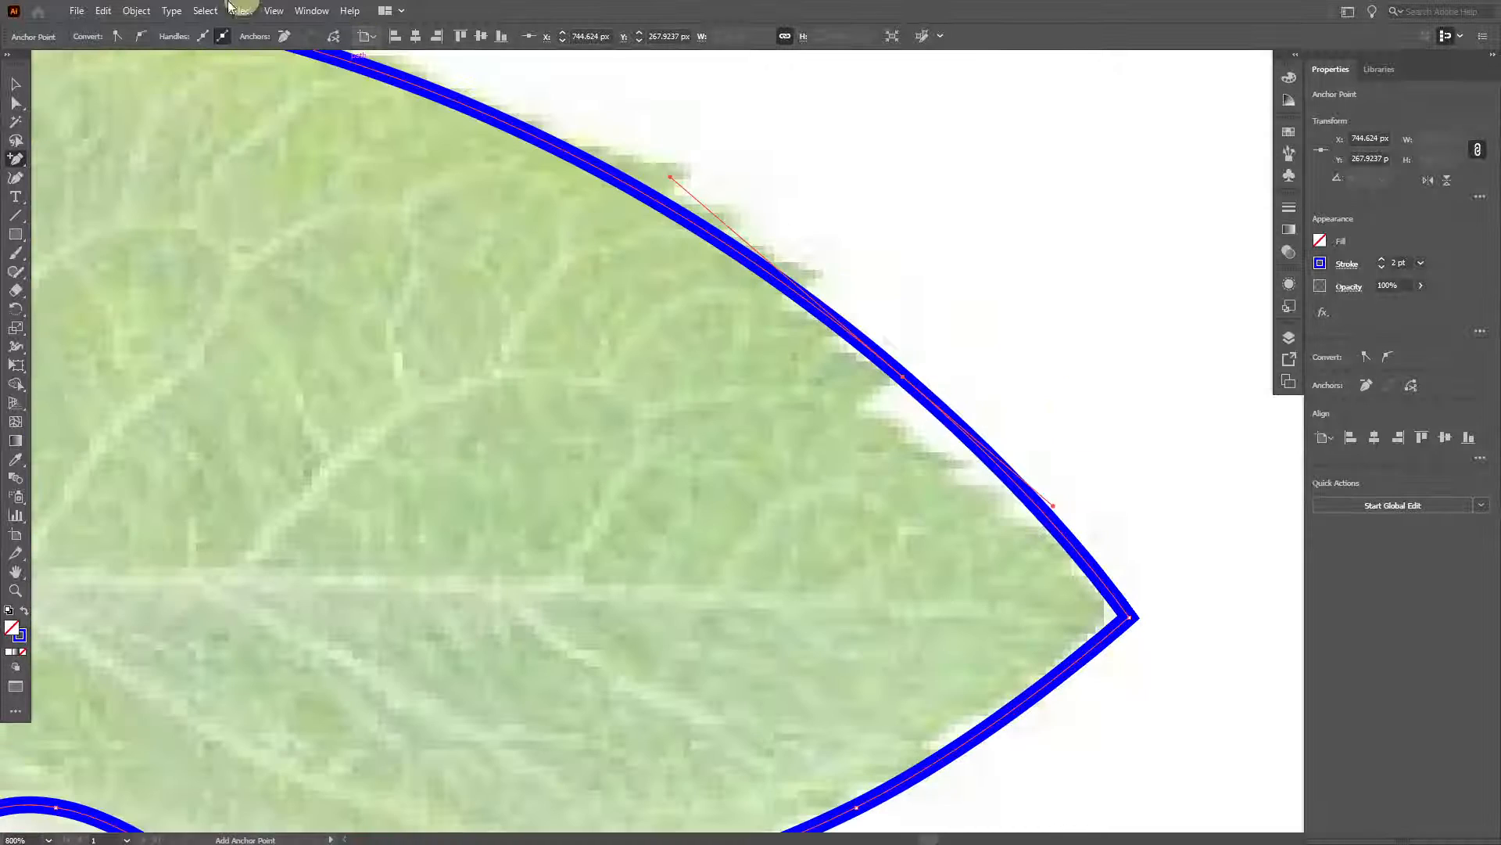
pyautogui.click(119, 37)
pyautogui.moveTo(903, 377); pyautogui.dragTo(873, 402)
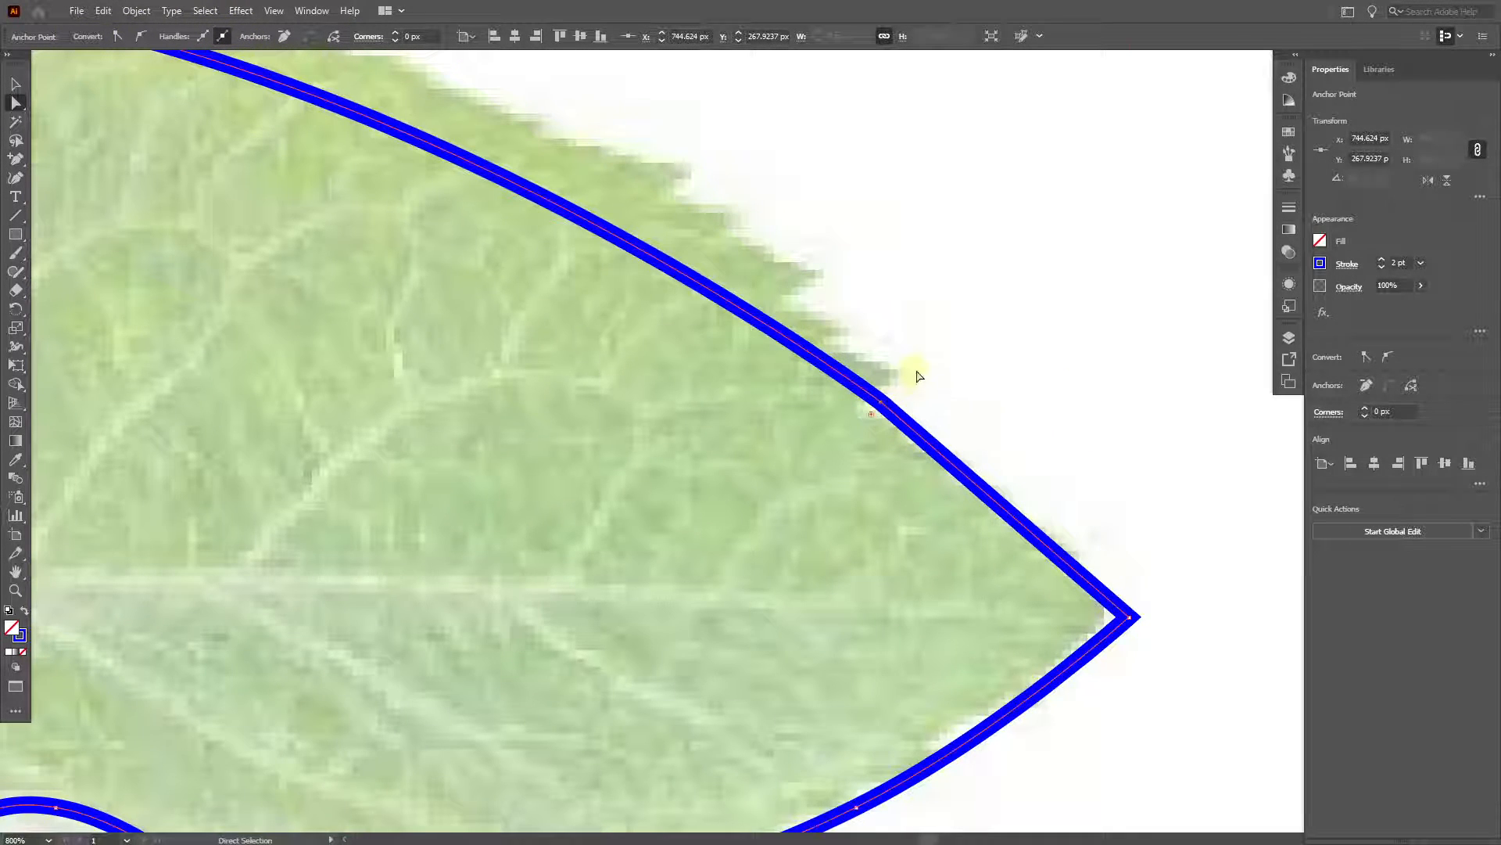
# - Try to bulge the leaf's upper edge outward by lengthening the top anchor's tip-side handle
pyautogui.scroll(-1, 919, 376)
pyautogui.click(329, 175)
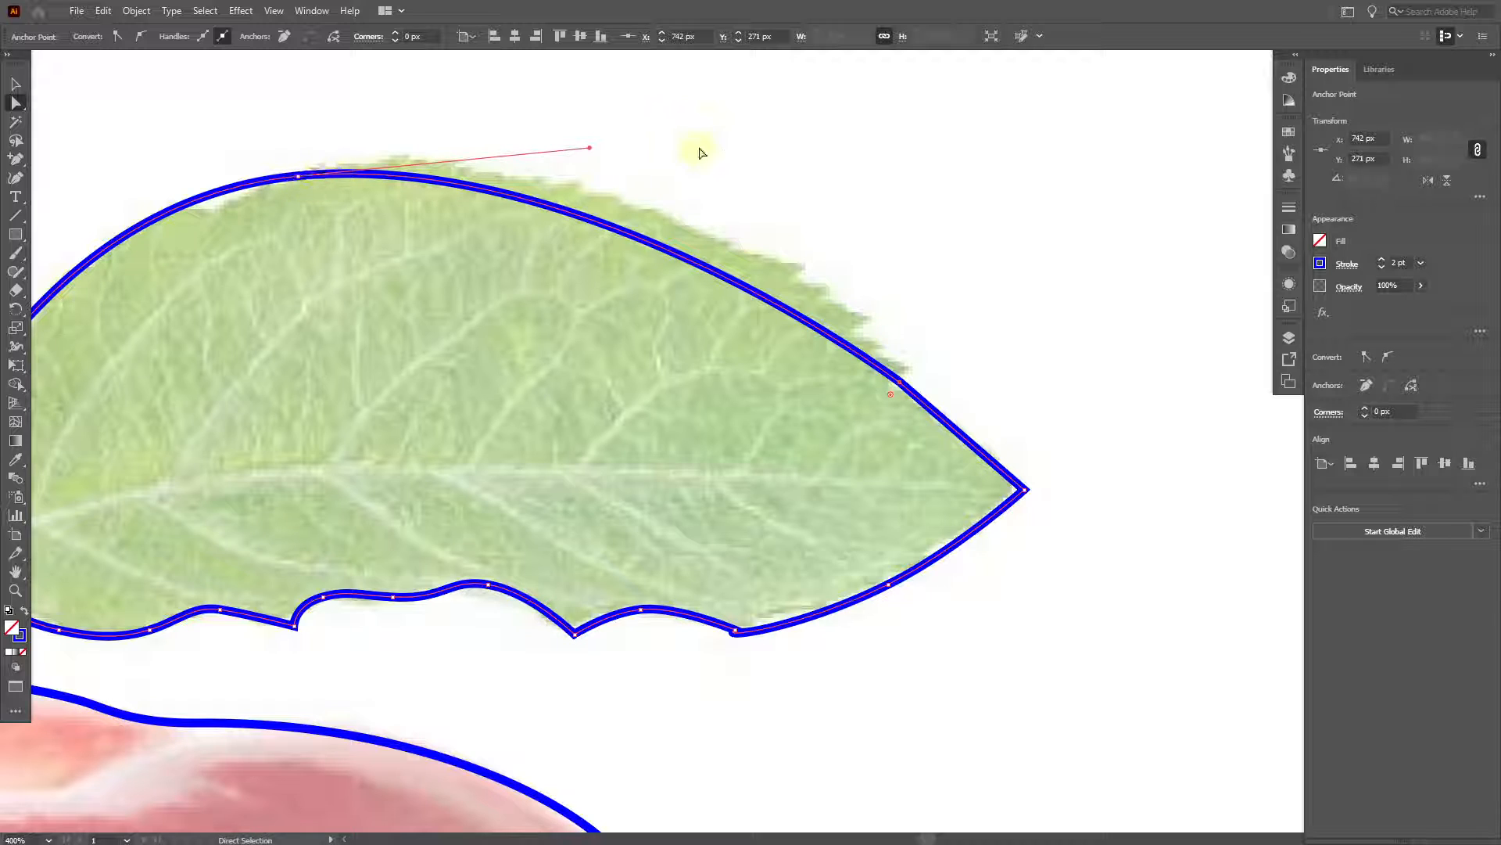
pyautogui.moveTo(585, 151); pyautogui.dragTo(698, 135)
# - Undo the handle change and the added corner anchor on the leaf's upper edge, and deselect the path
pyautogui.hotkey('ctrl', 'z')
pyautogui.hotkey('ctrl', 'z')
pyautogui.hotkey('ctrl', 'z')
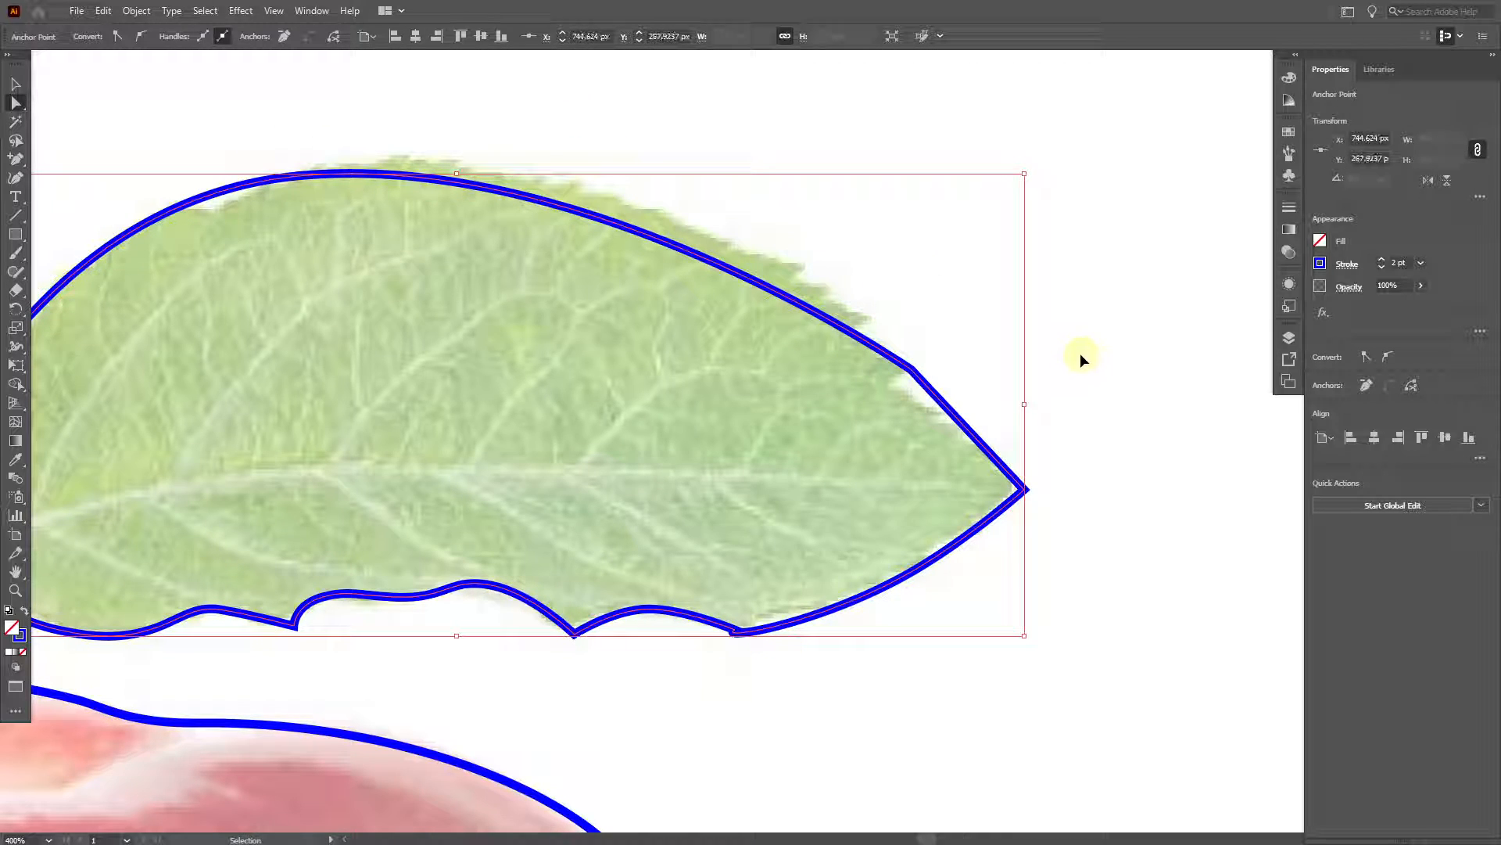
pyautogui.hotkey('ctrl', 'shift', 'z')
pyautogui.hotkey('ctrl', 'z')
pyautogui.hotkey('ctrl', 'shift', 'z')
pyautogui.click(1093, 374)
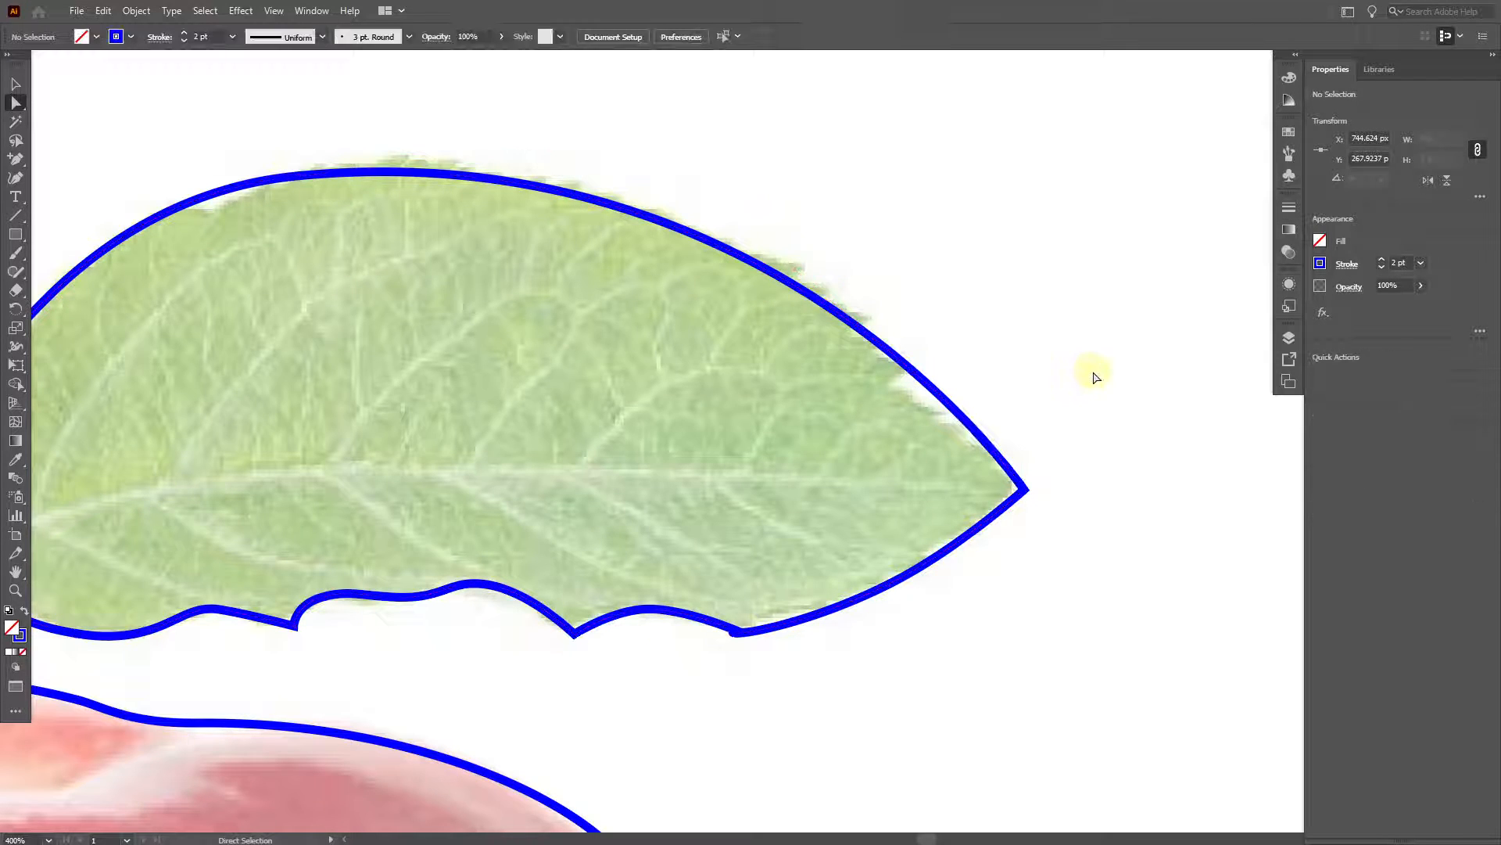
# - Examine the leaf outline and the stem area against the apple photo
pyautogui.hotkey('ctrl', '-')
pyautogui.hotkey('ctrl', '-')
pyautogui.hotkey('ctrl', '-')
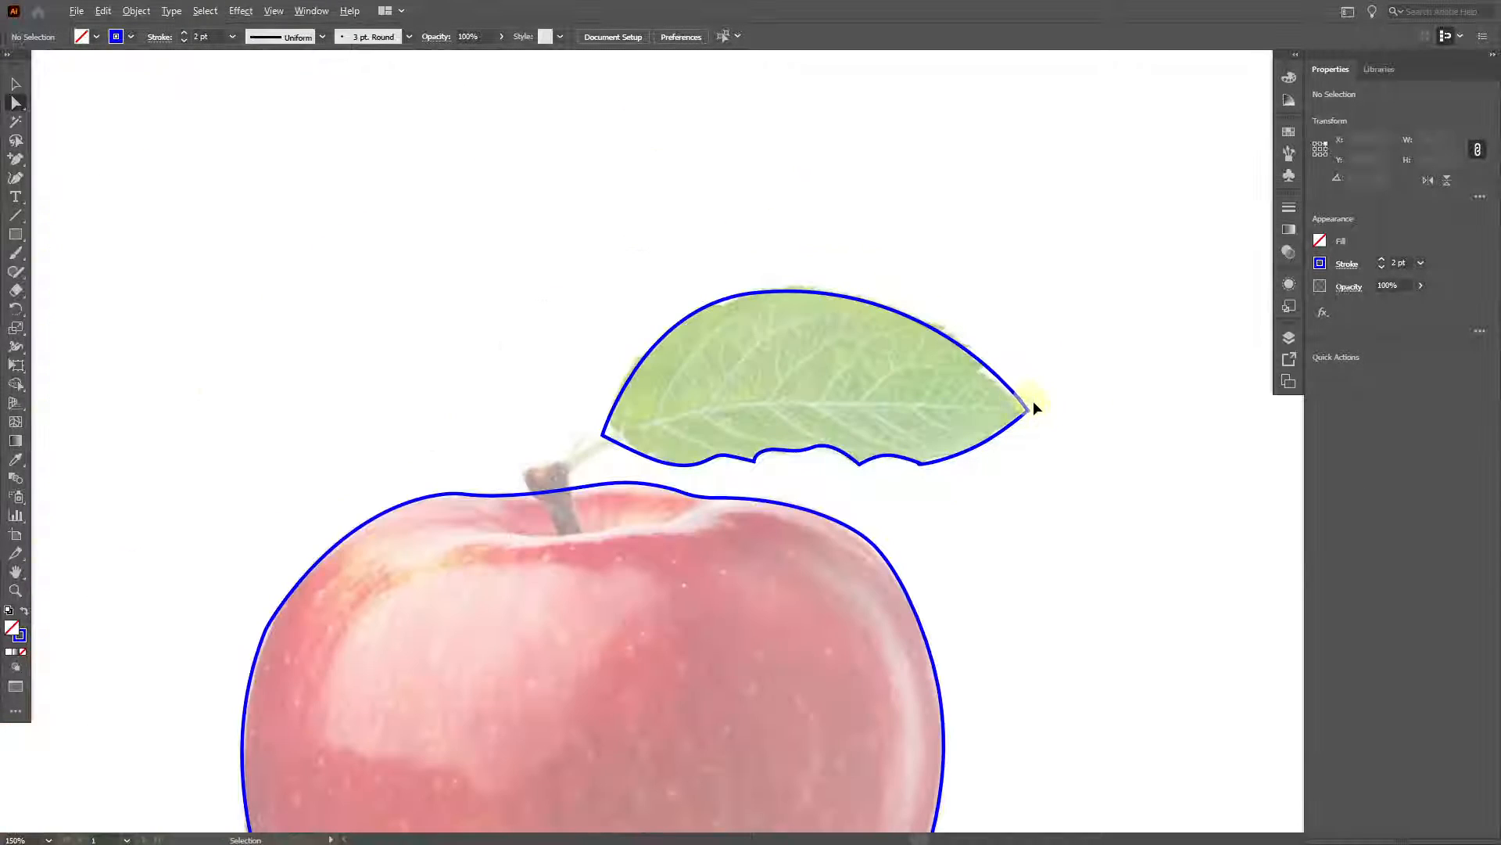
pyautogui.hotkey('ctrl', '+')
pyautogui.hotkey('ctrl', '+')
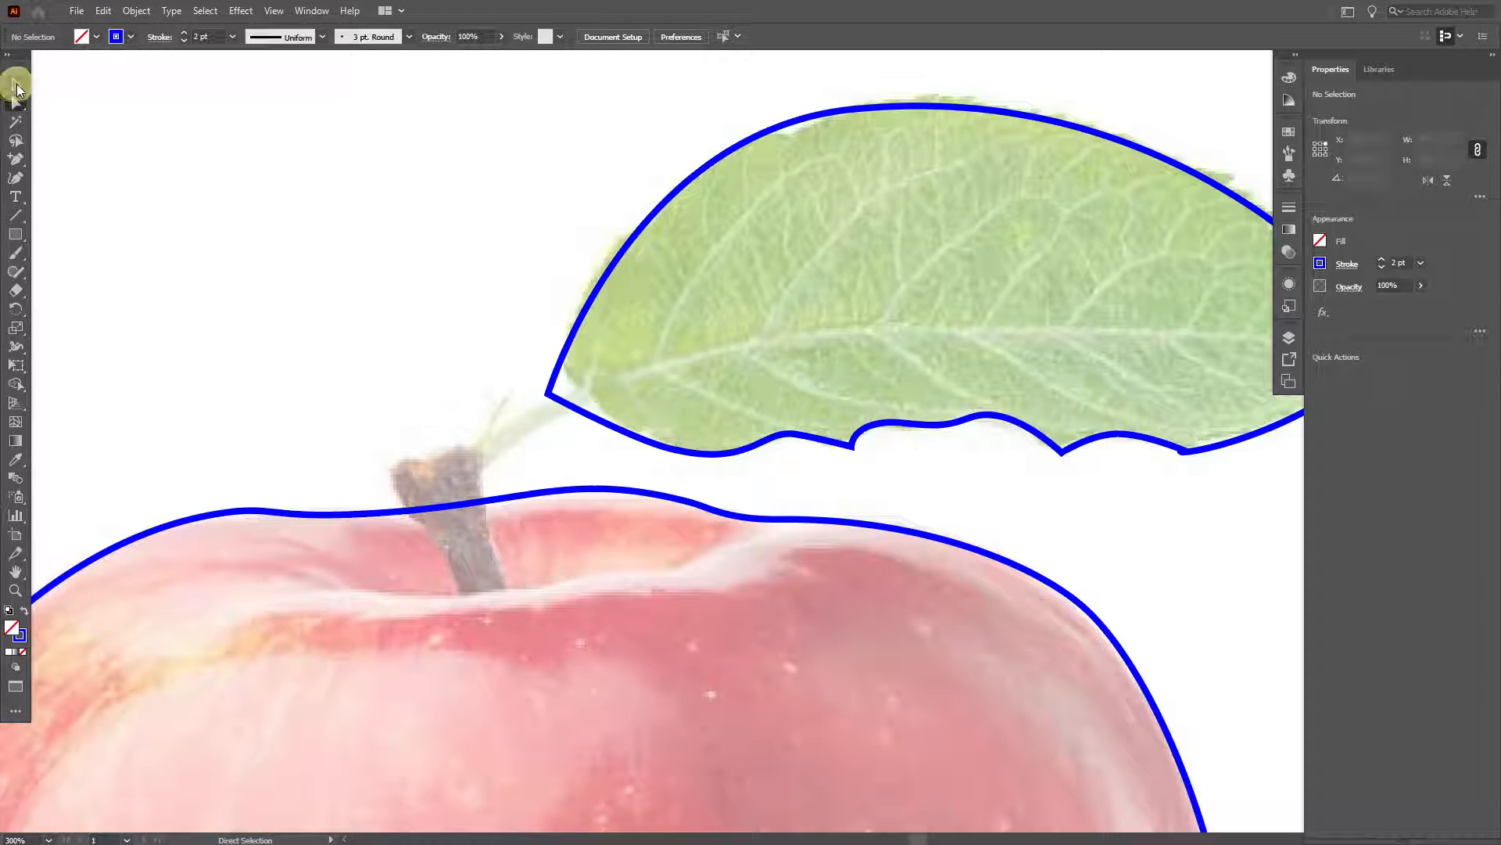
pyautogui.click(16, 84)
pyautogui.click(776, 324)
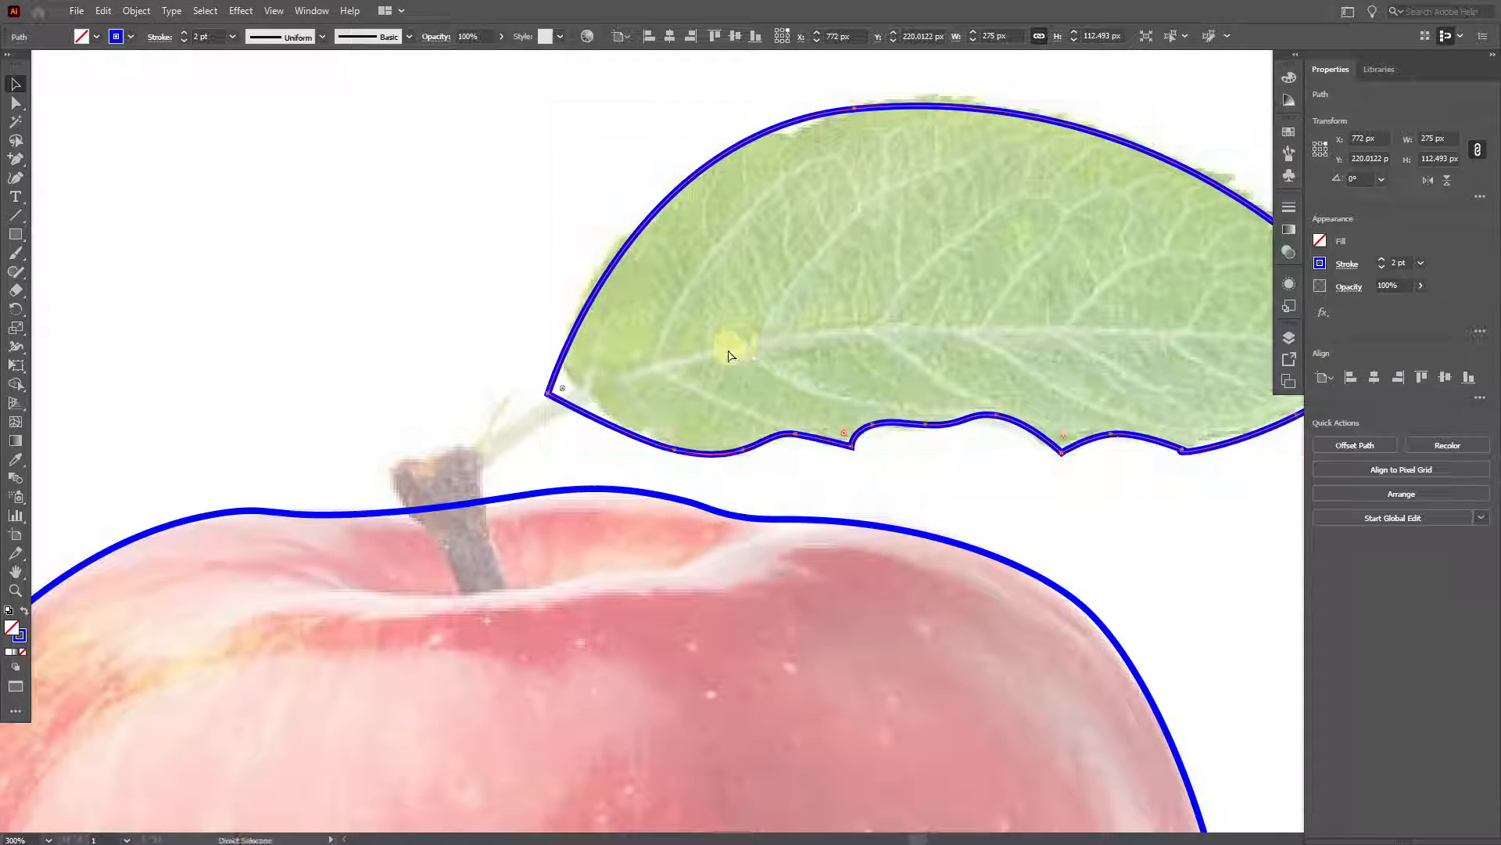
pyautogui.click(412, 348)
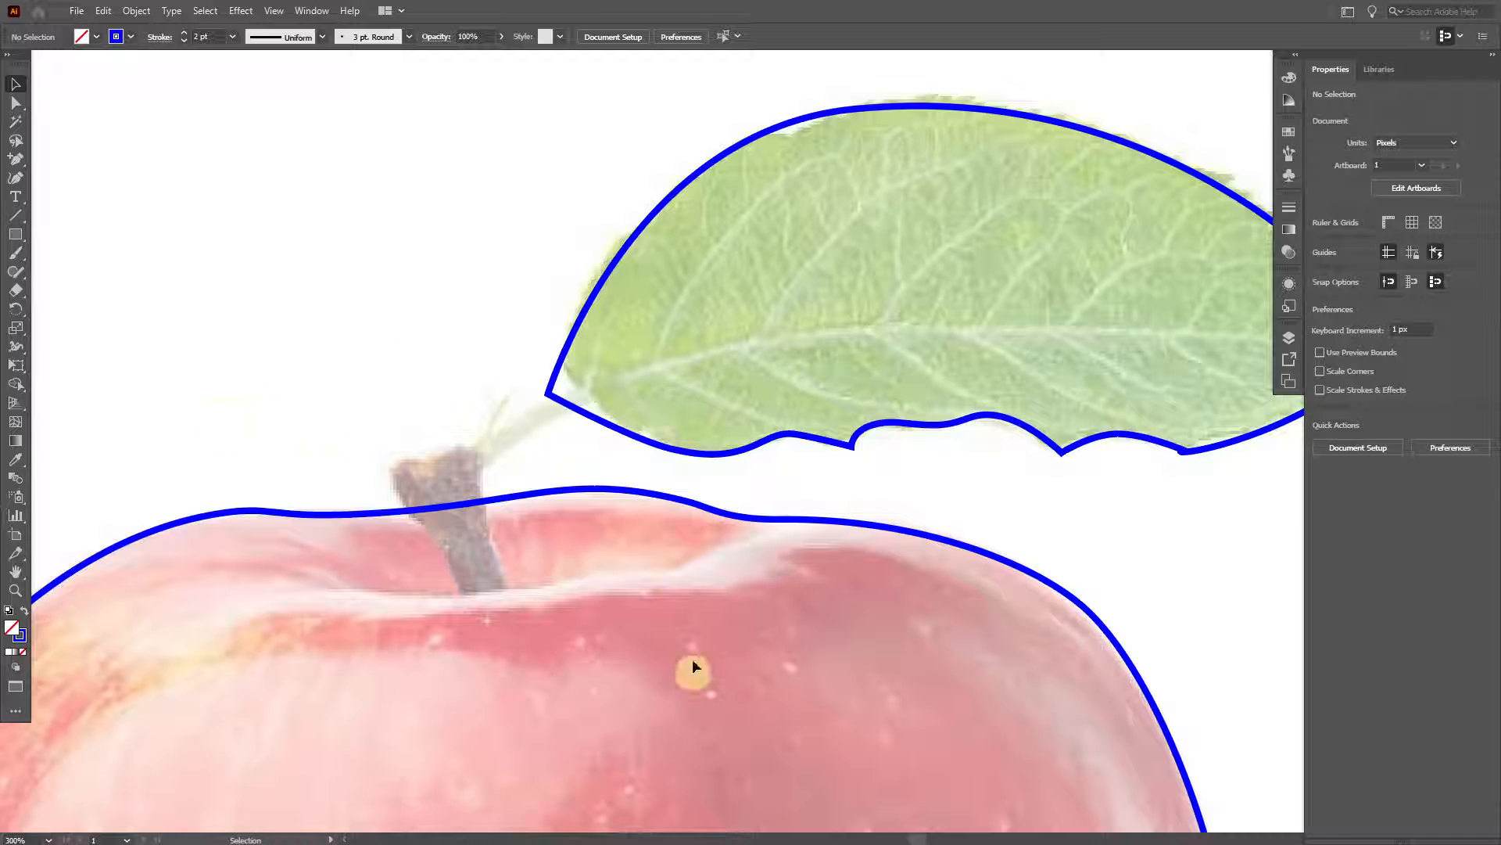
pyautogui.scroll(-3, 539, 555)
pyautogui.scroll(1, 329, 571)
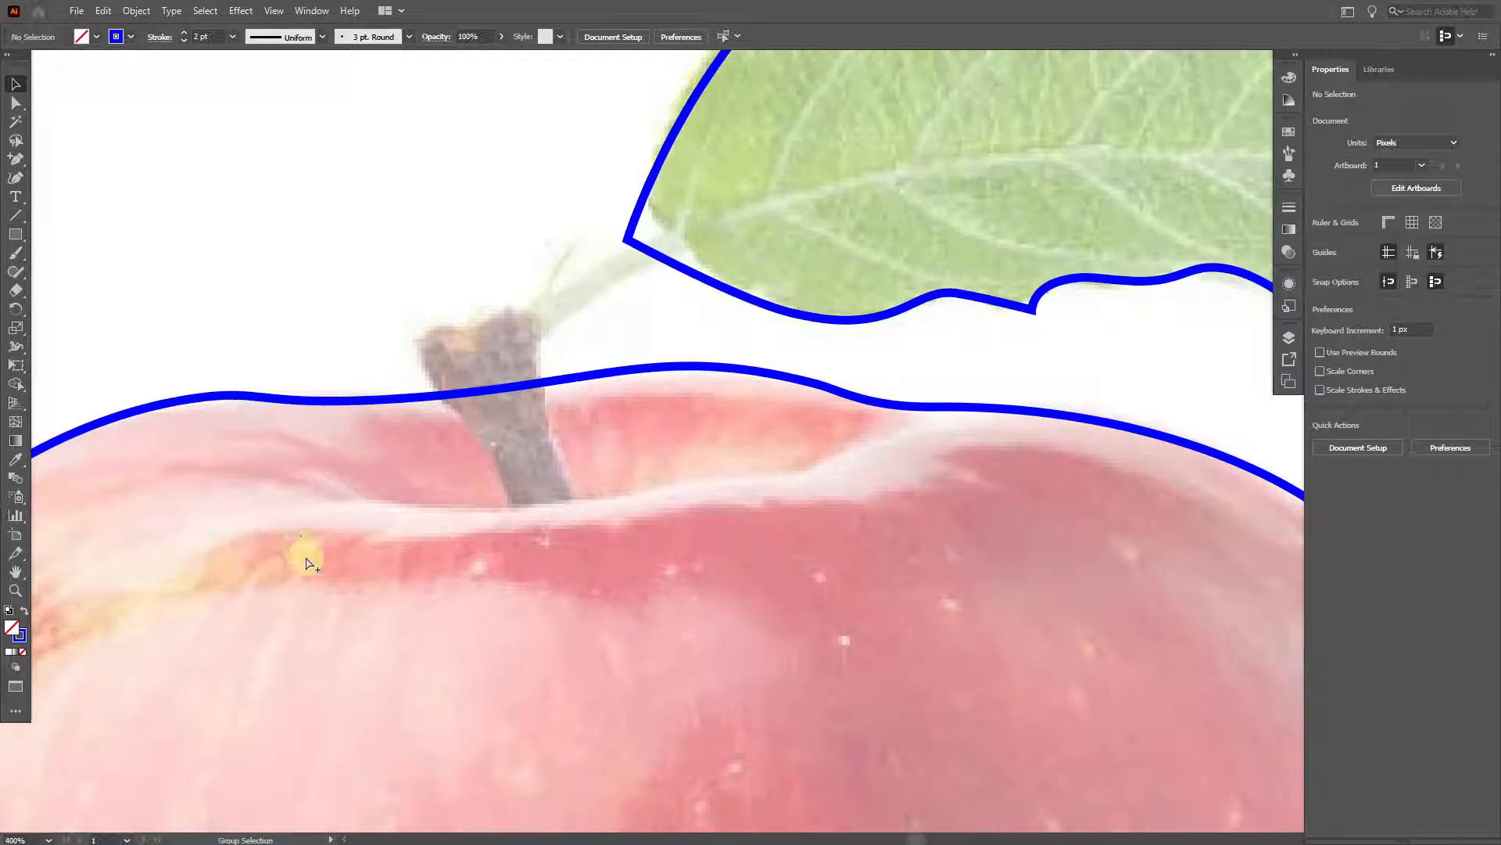
# - Start the stem outline with the Pen tool, tracing straight segments down one side, across the base and partway up the other side
pyautogui.click(20, 160)
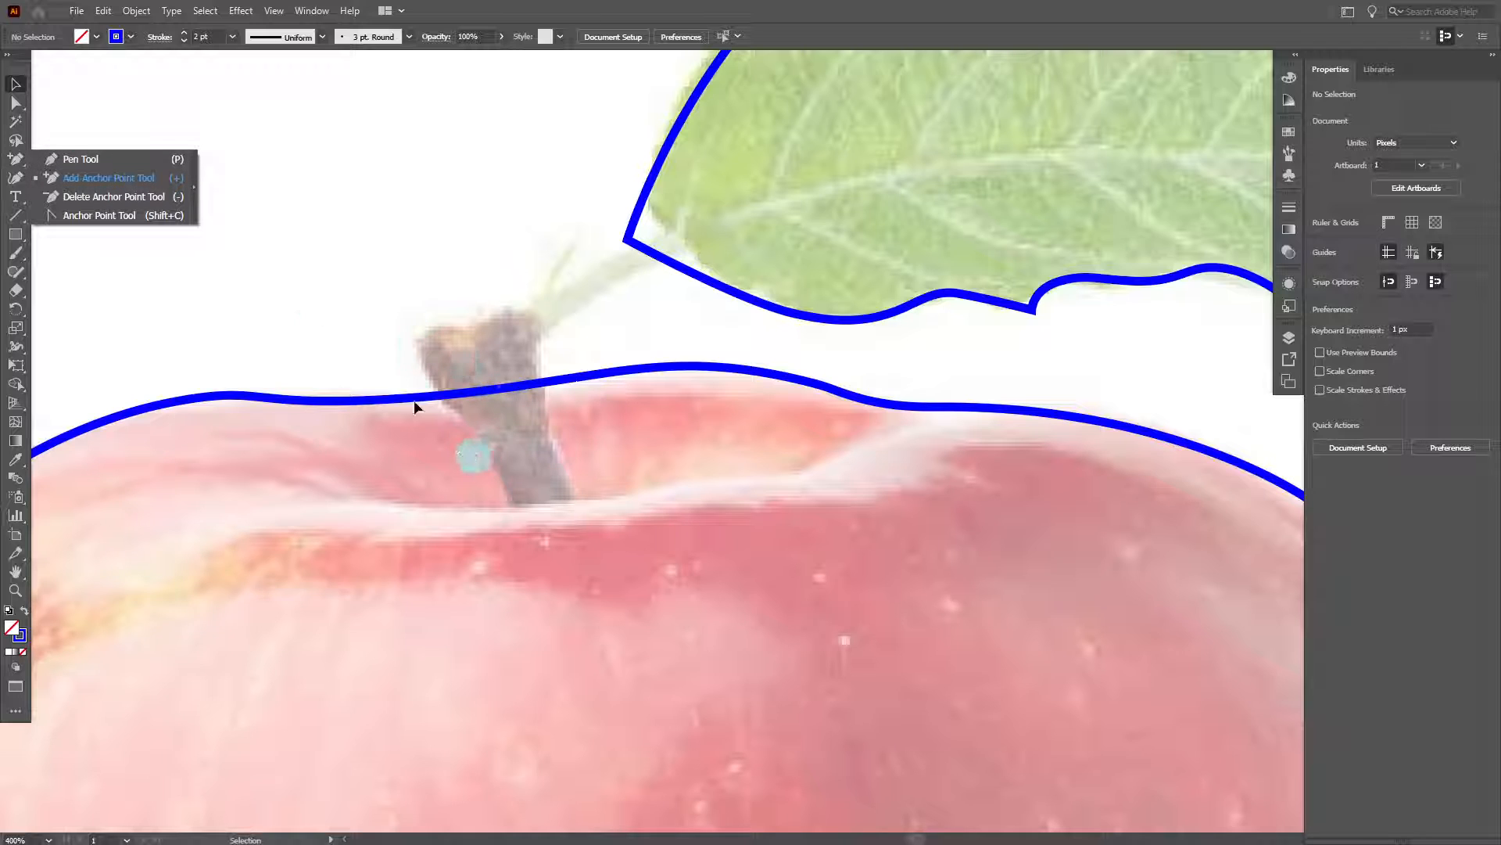
pyautogui.click(105, 160)
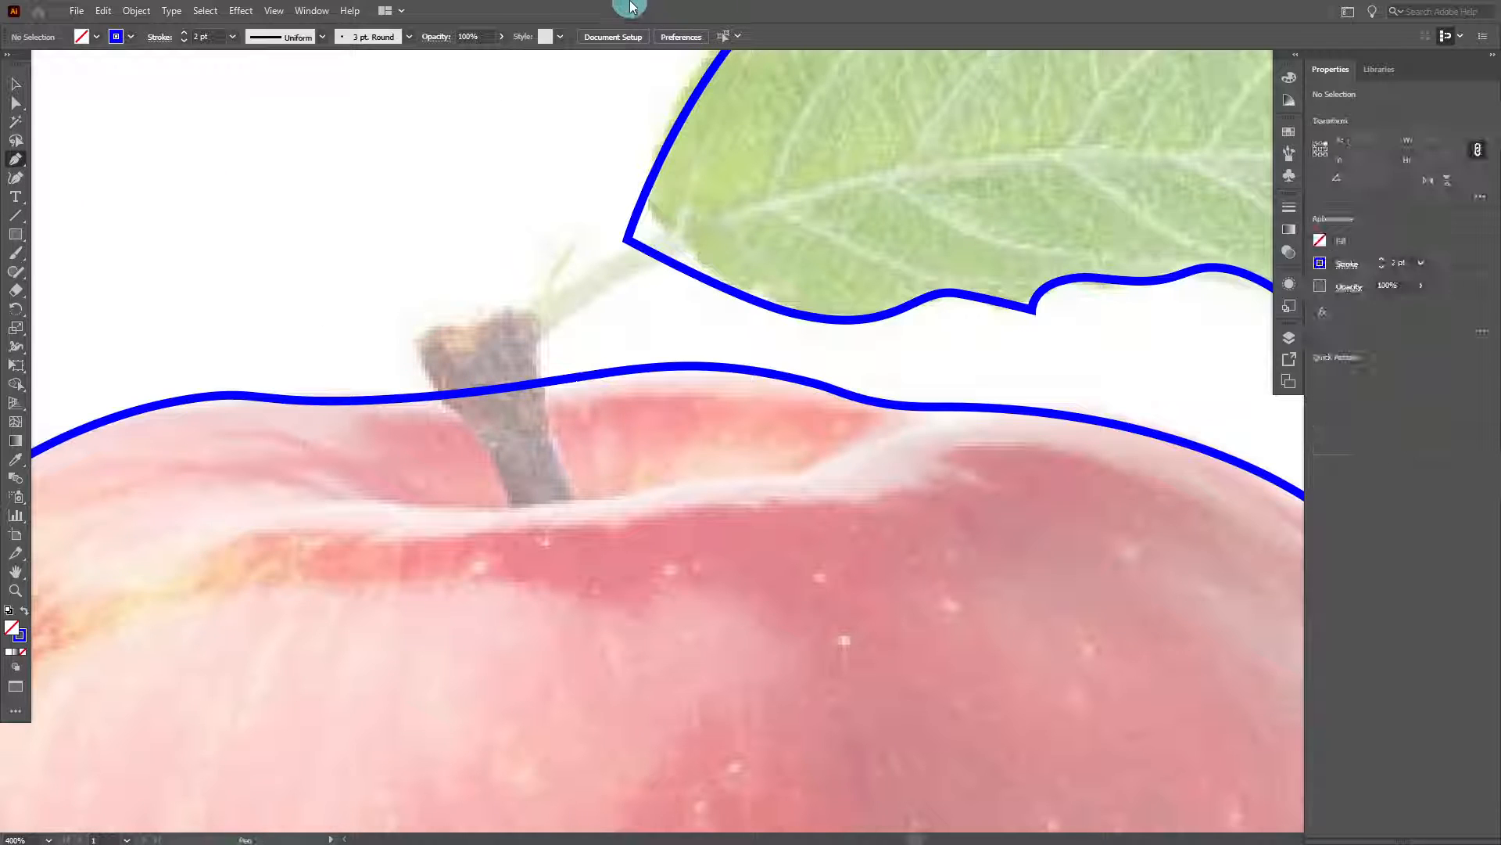
pyautogui.click(420, 344)
pyautogui.click(439, 404)
pyautogui.moveTo(515, 503); pyautogui.dragTo(576, 503)
pyautogui.click(579, 501)
pyautogui.click(547, 428)
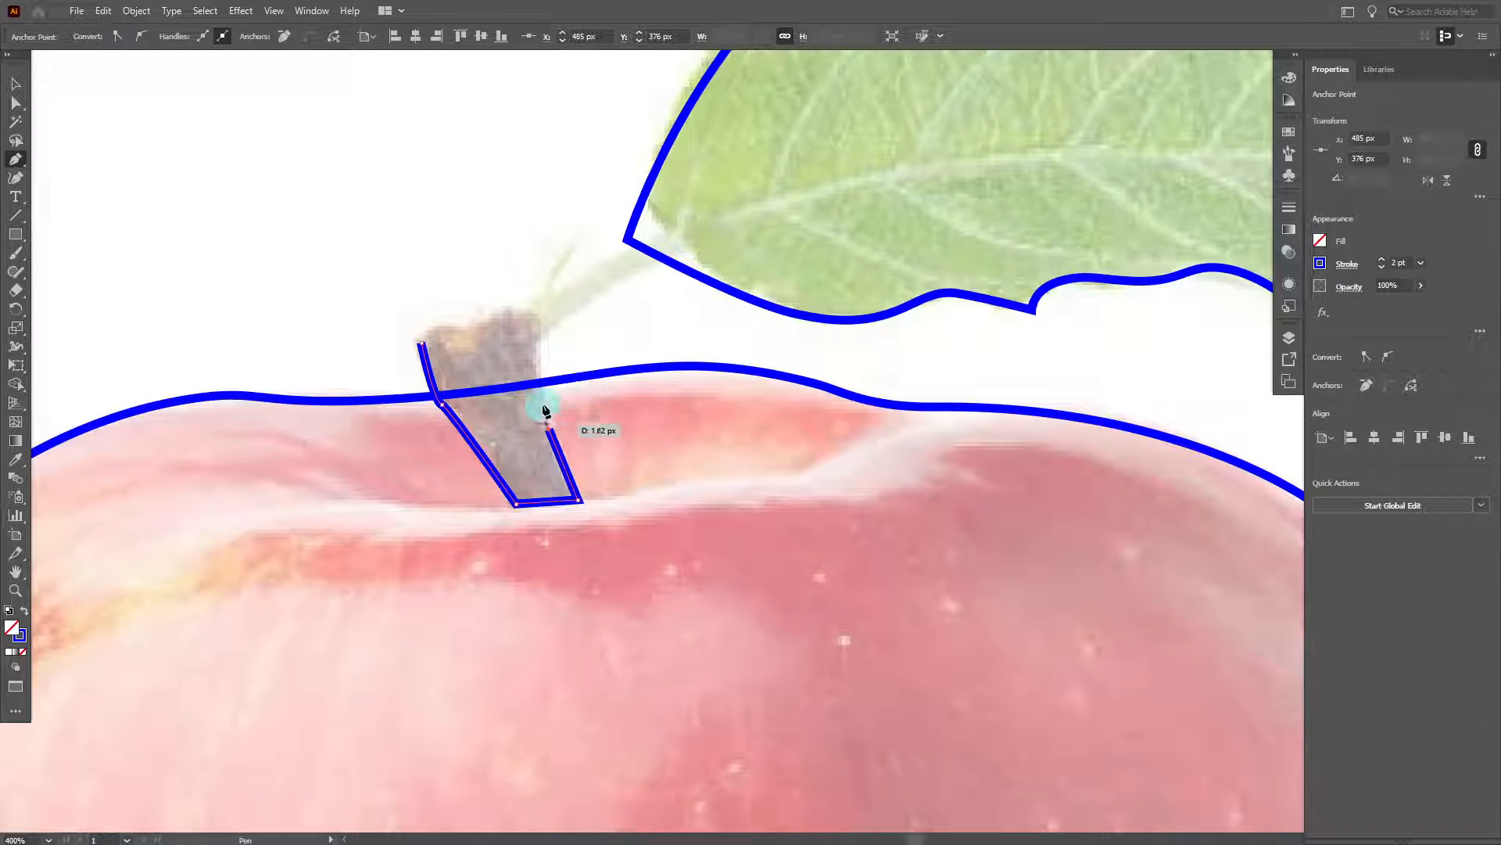
# - Close the stem outline, about 38 by 47 px, along its uneven notched top edge and deselect it
pyautogui.click(534, 313)
pyautogui.click(491, 308)
pyautogui.click(463, 323)
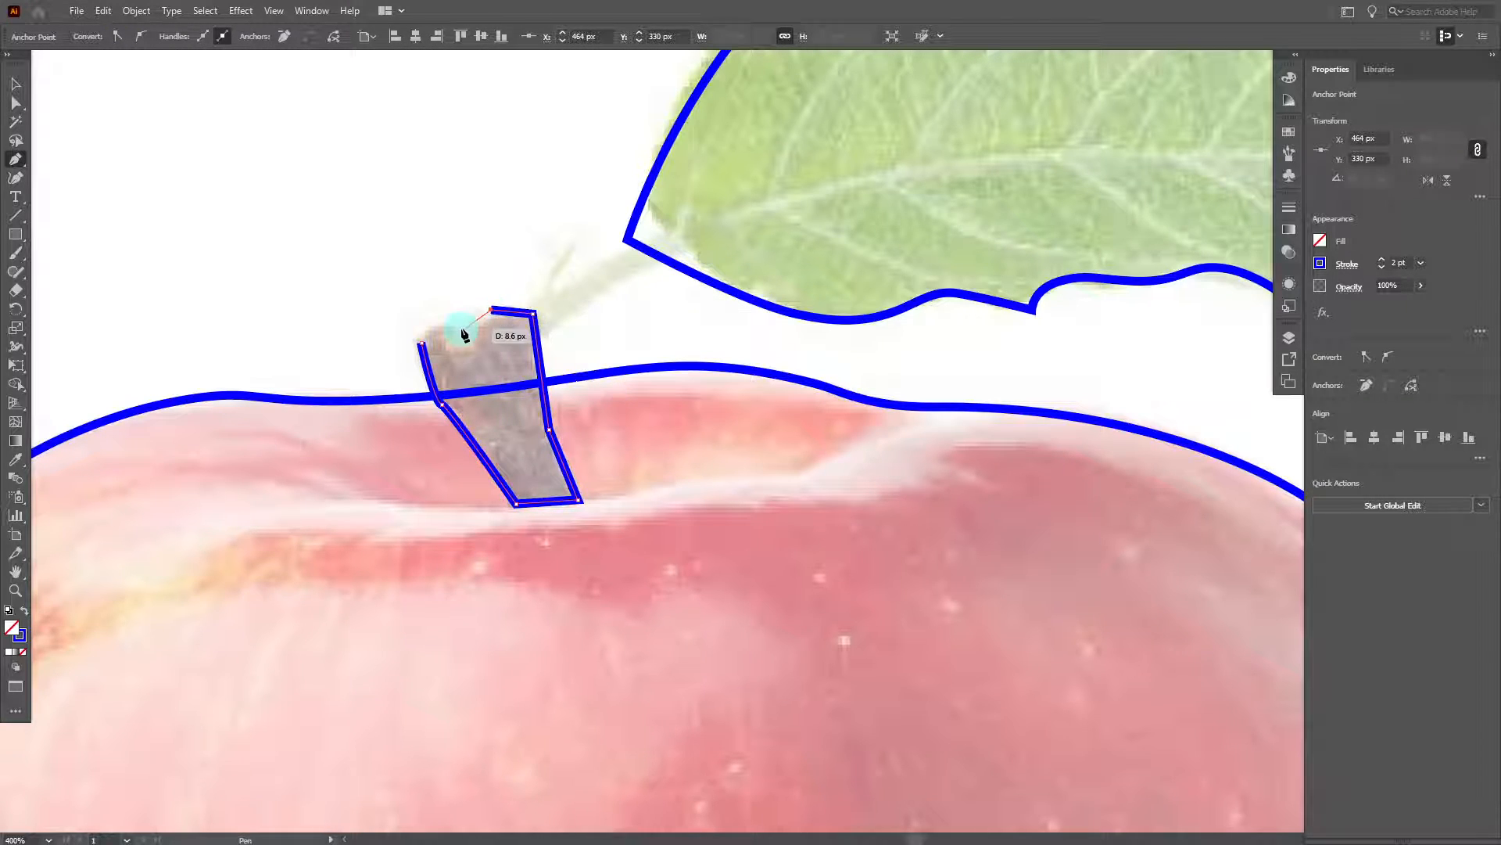
pyautogui.click(434, 319)
pyautogui.click(421, 342)
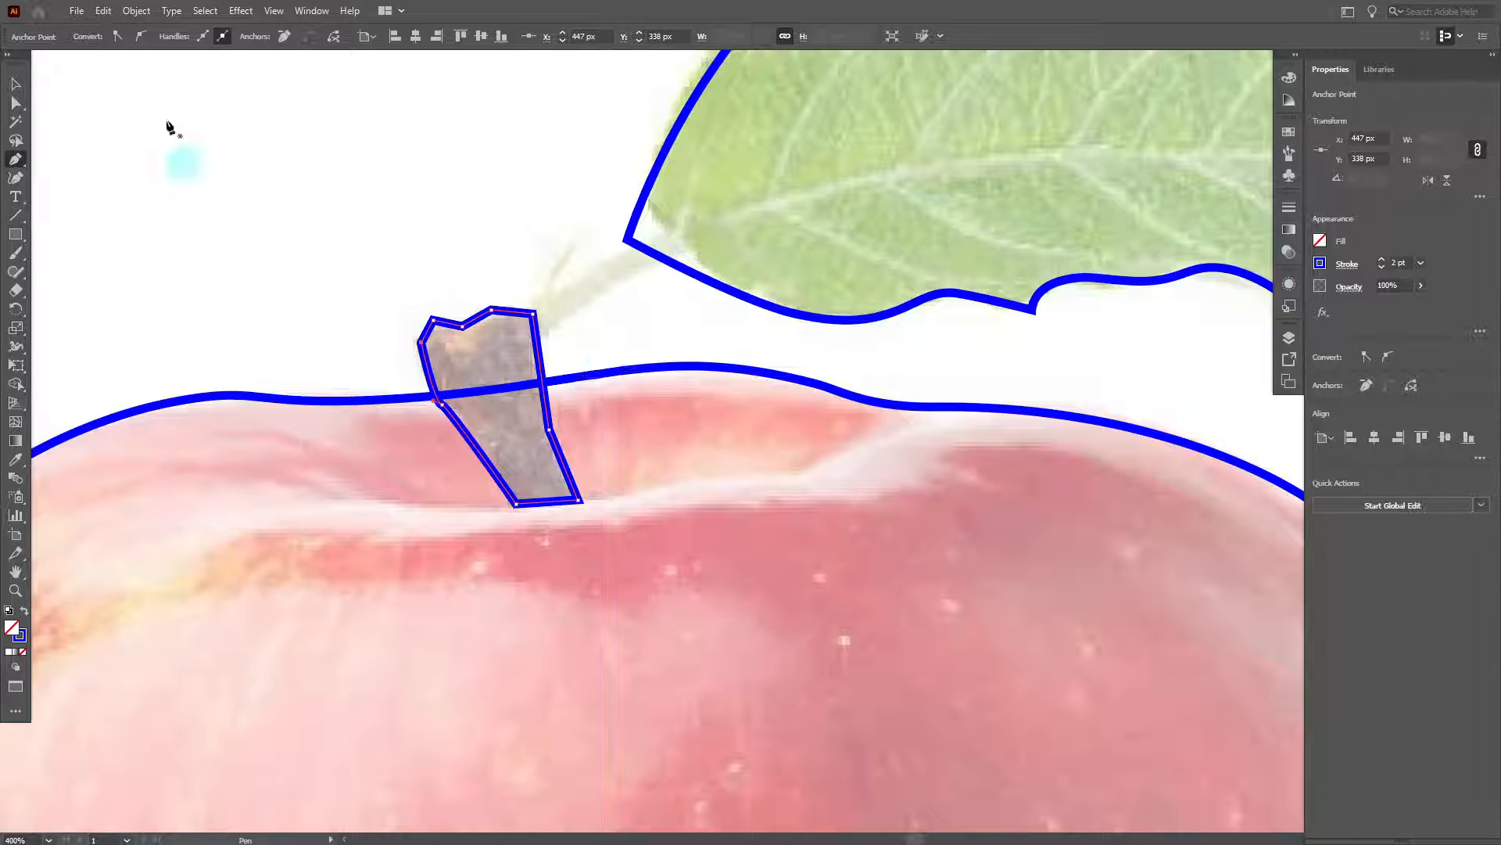
pyautogui.click(17, 83)
pyautogui.click(312, 165)
# - Check the traced apple, leaf and stem as a whole and unlock all locked objects
pyautogui.scroll(-5, 364, 205)
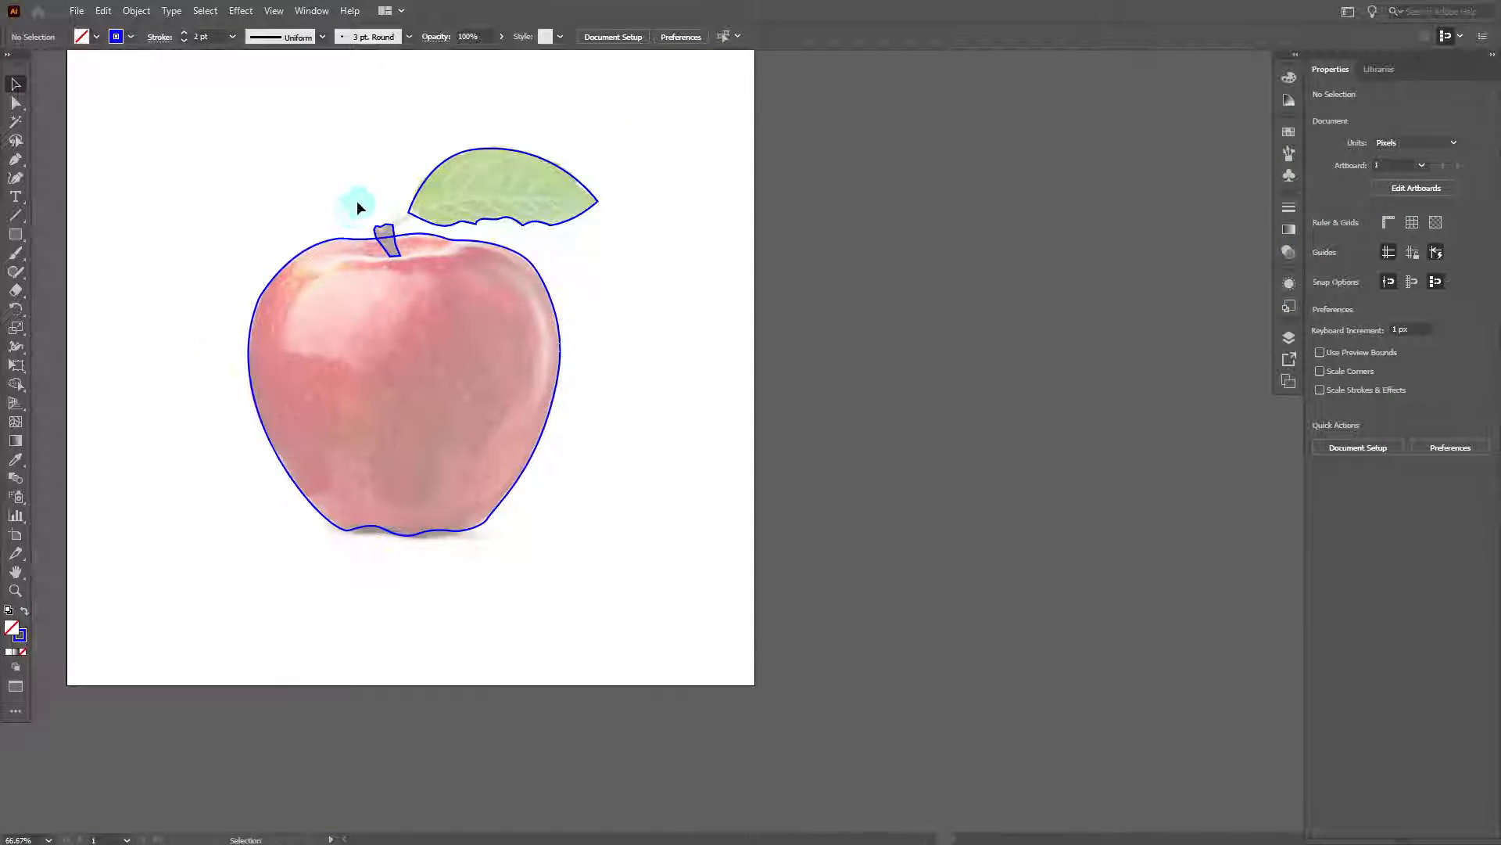
pyautogui.scroll(3, 358, 157)
pyautogui.scroll(2, 358, 148)
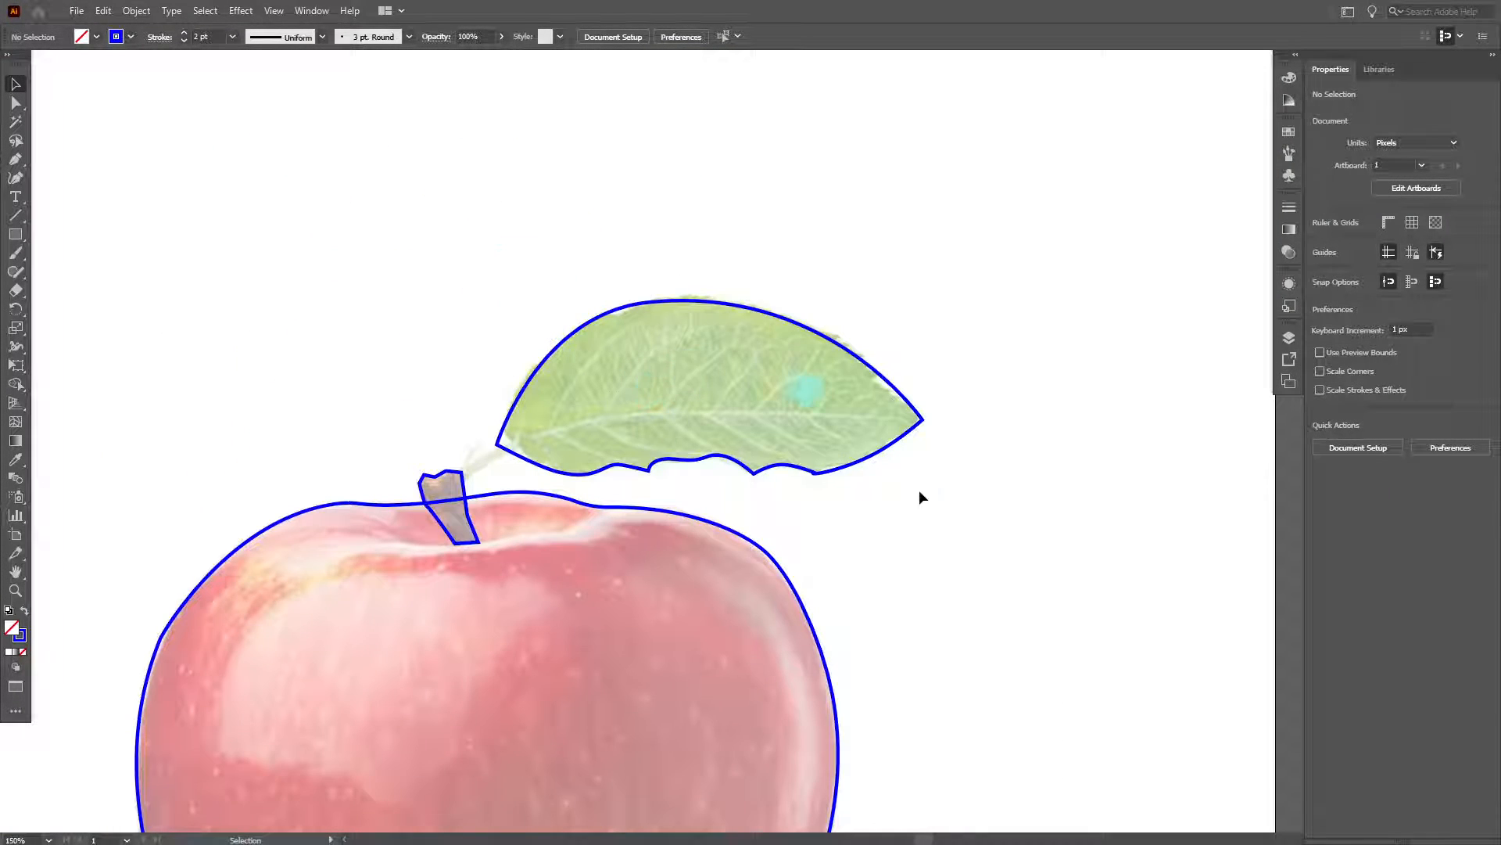
pyautogui.scroll(-2, 650, 601)
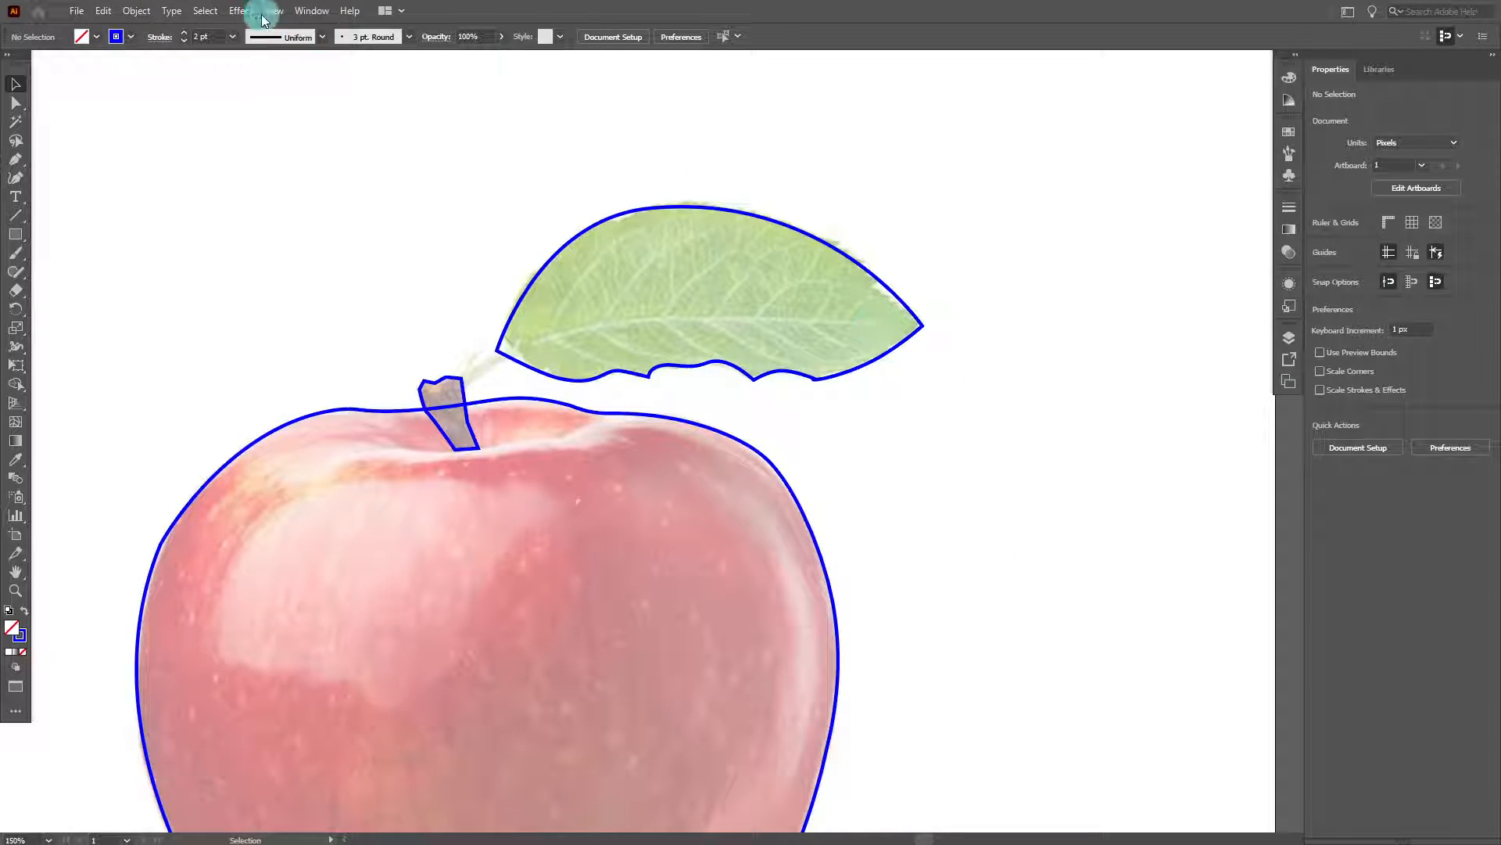
pyautogui.click(136, 10)
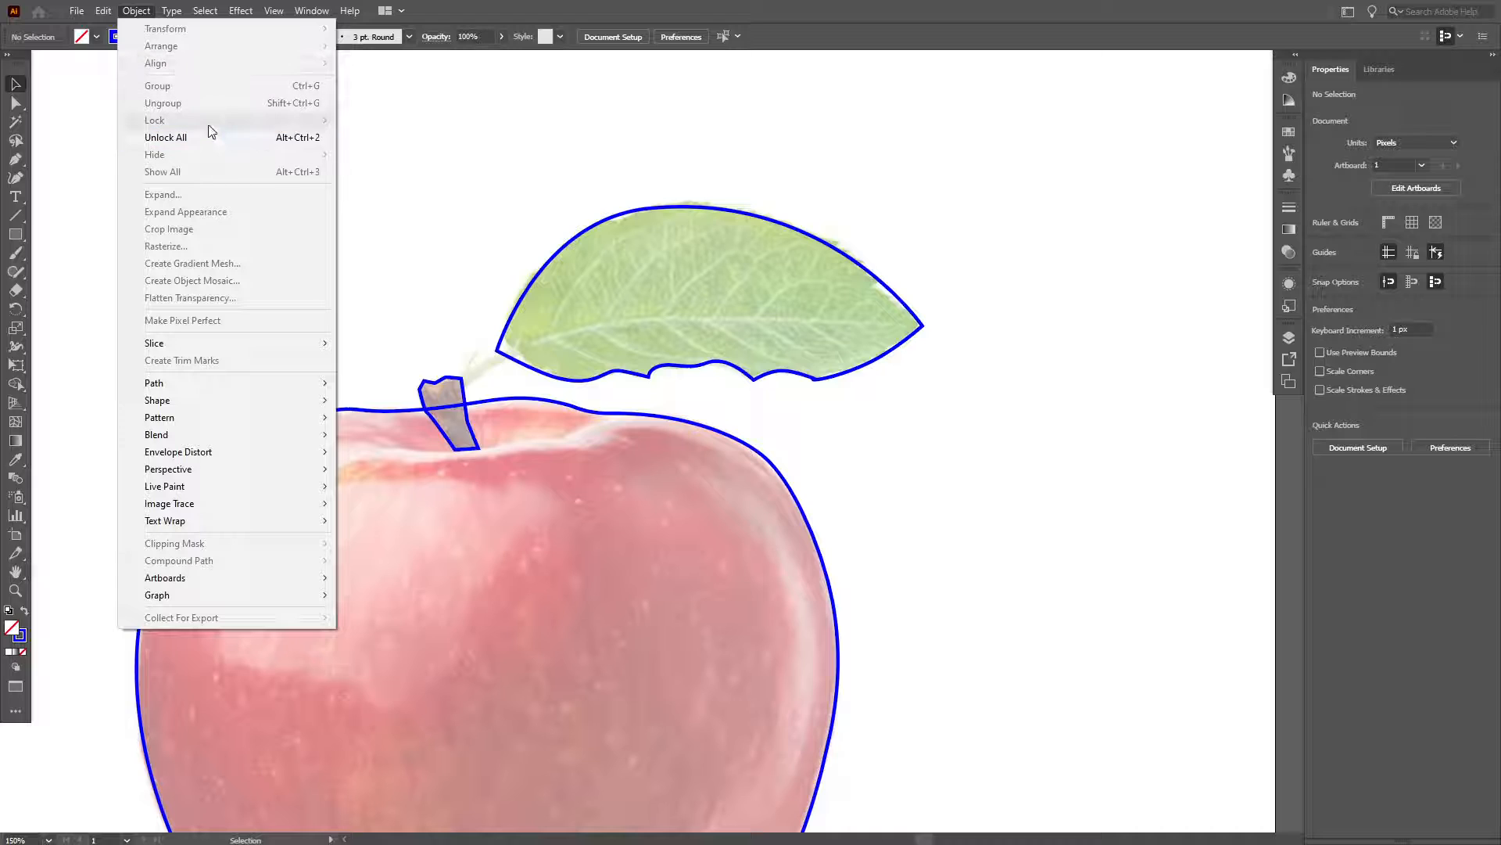
pyautogui.click(227, 137)
pyautogui.scroll(-2, 380, 404)
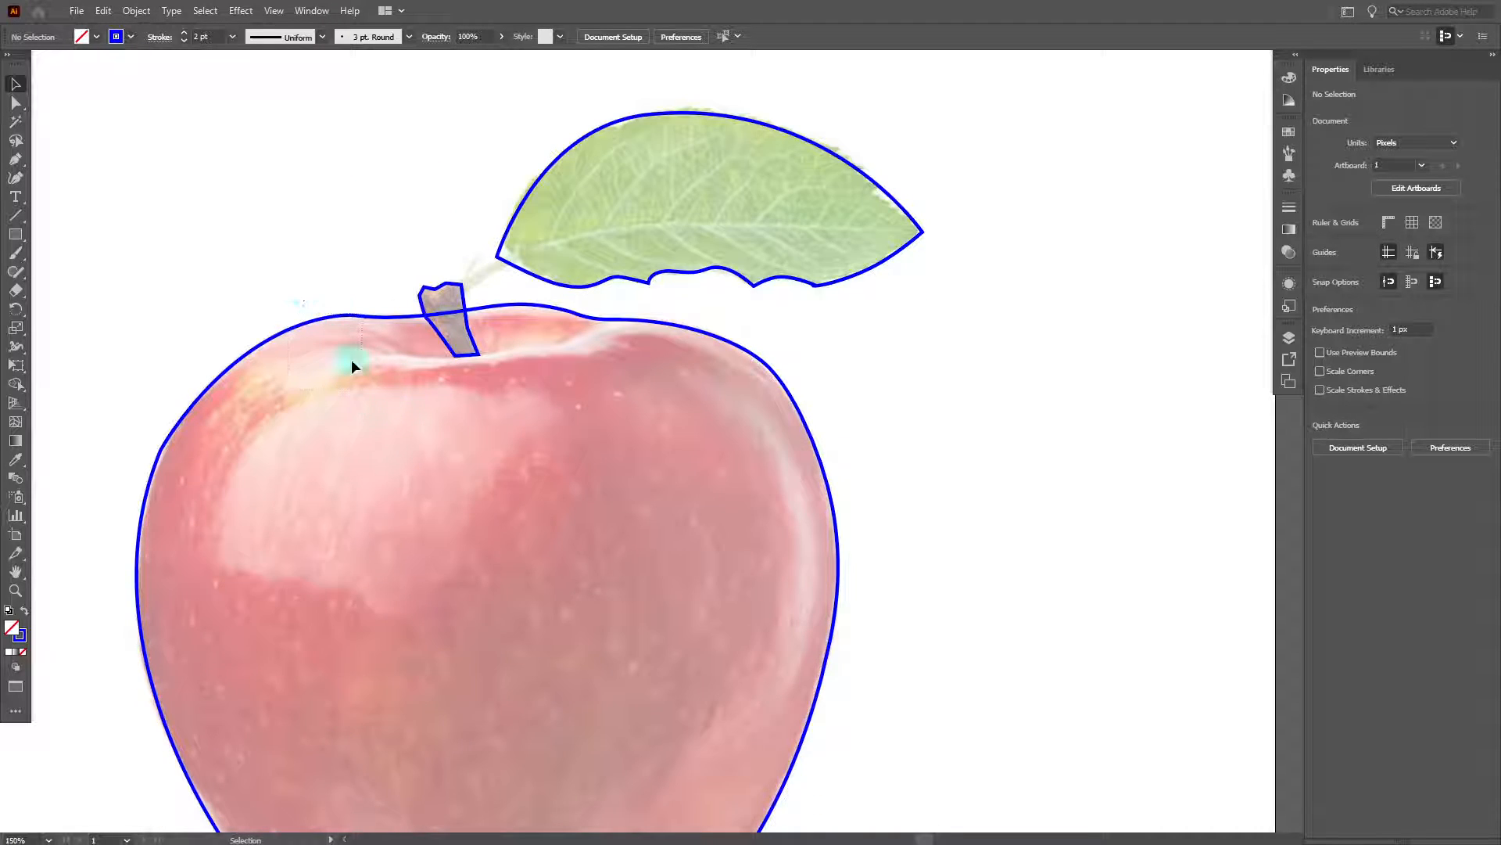
# - Try moving the stem path off its traced position, undo the move and deselect the path
pyautogui.rightClick(292, 280)
pyautogui.click(195, 312)
pyautogui.moveTo(438, 335); pyautogui.dragTo(507, 383)
pyautogui.hotkey('ctrl', 'z')
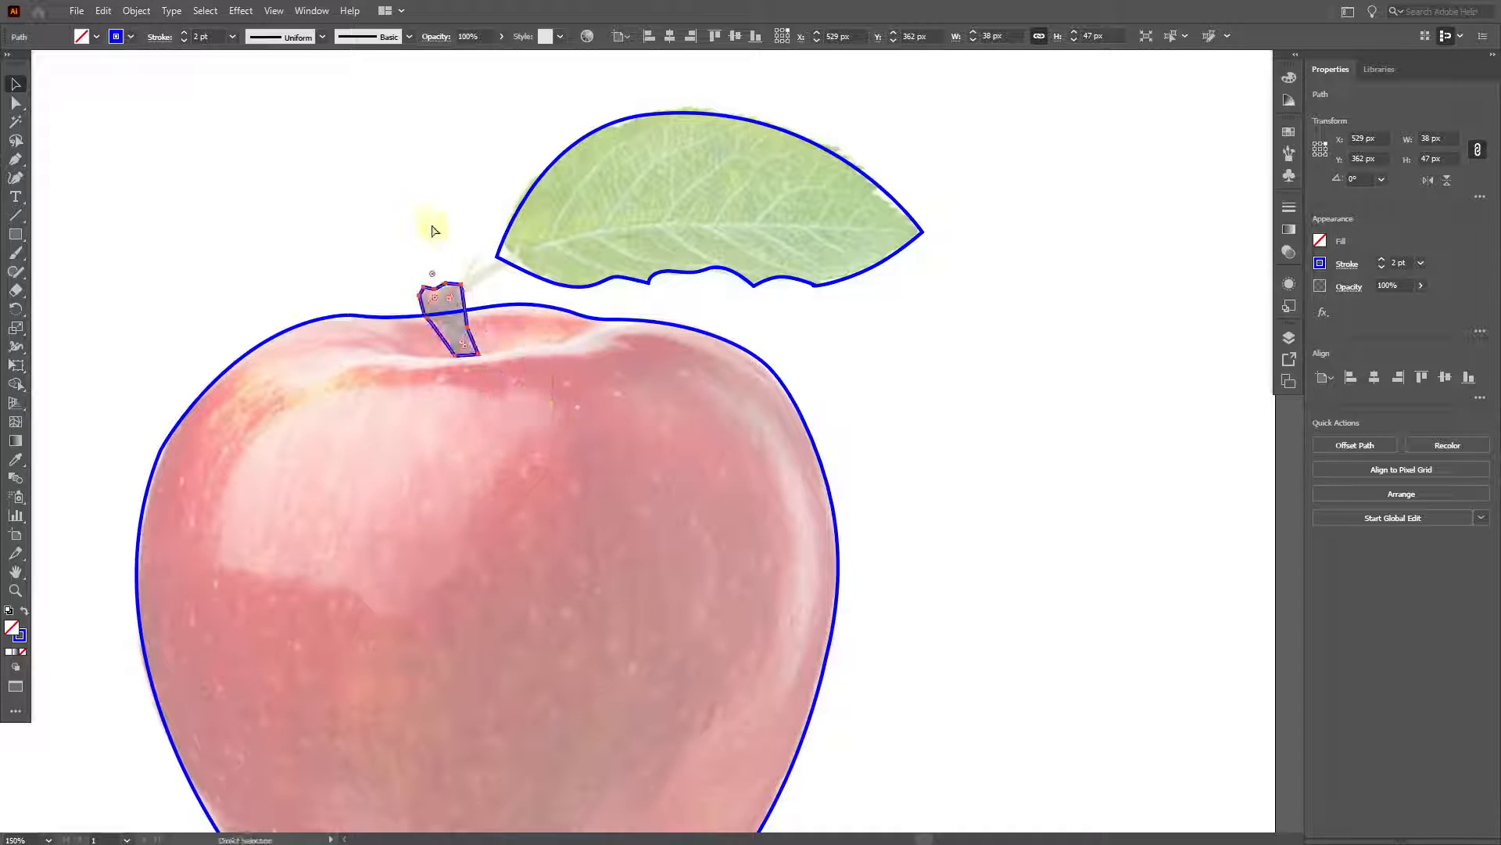
pyautogui.click(524, 101)
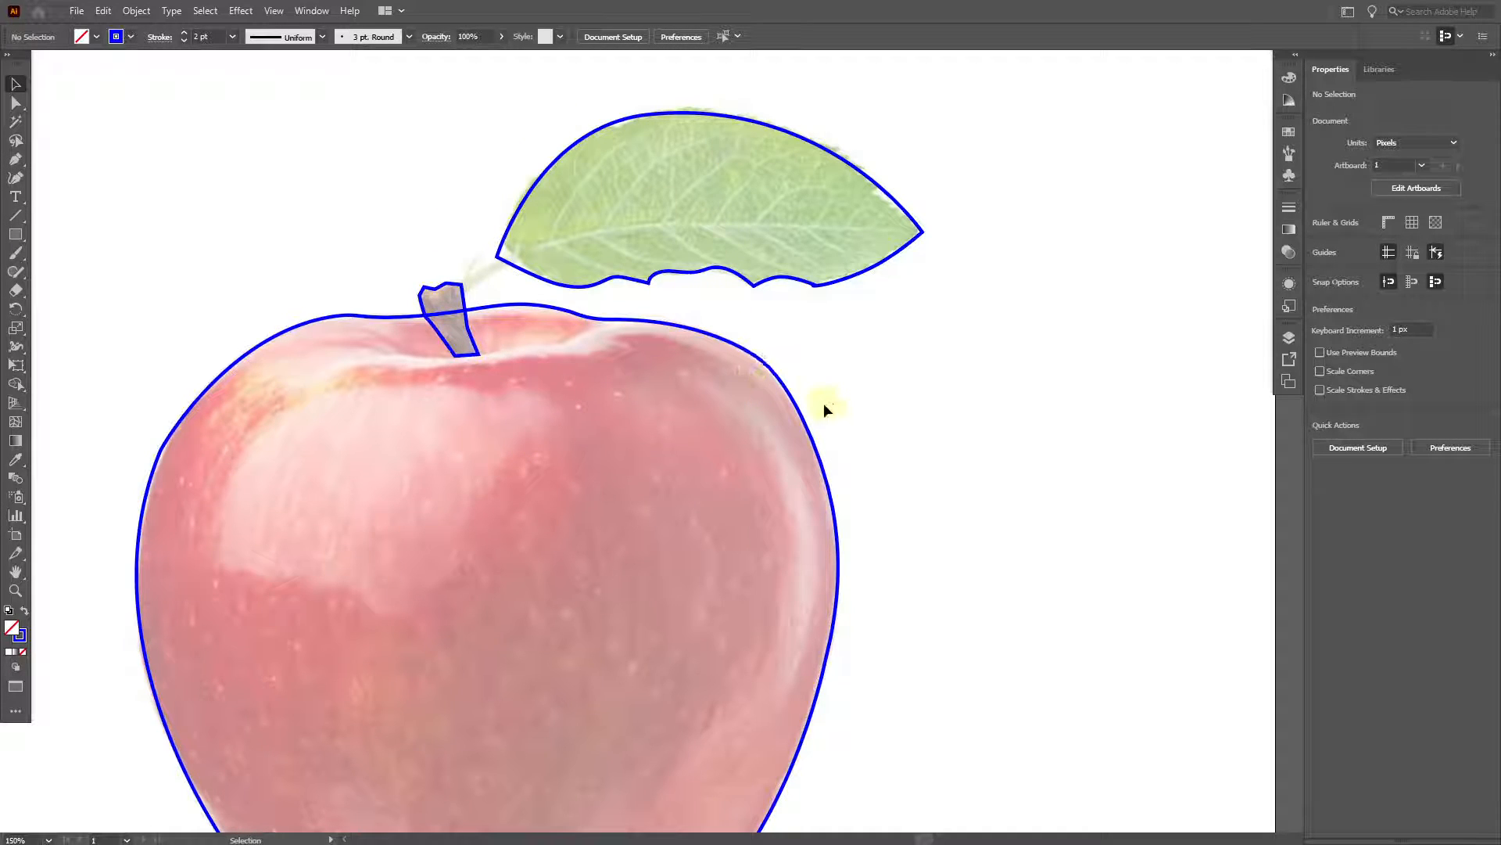
# - Run Unlock All again and try to select the apple photo on the artboard
pyautogui.click(130, 11)
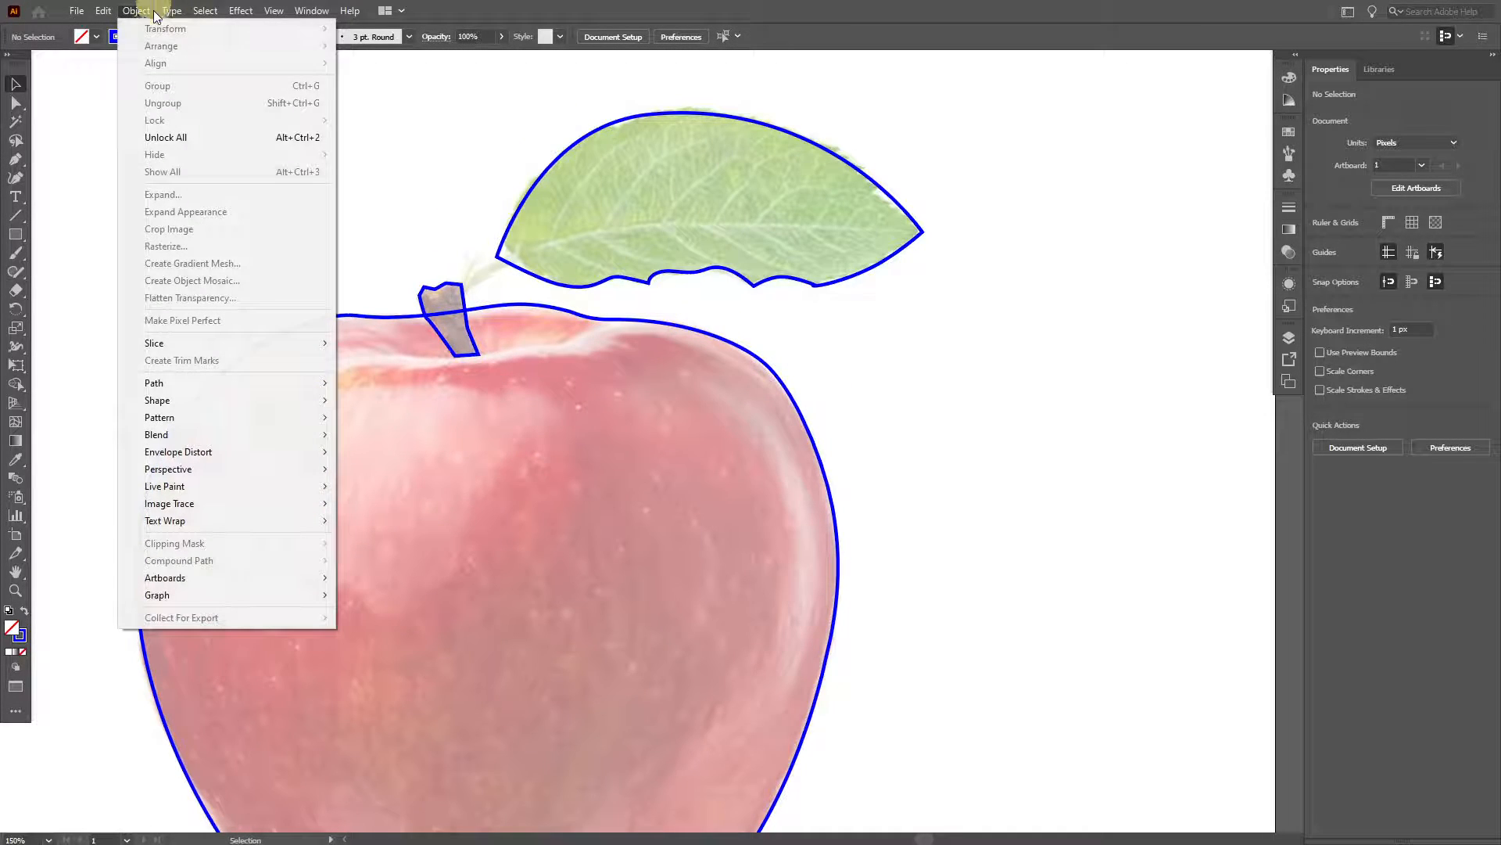
pyautogui.click(200, 138)
pyautogui.click(332, 194)
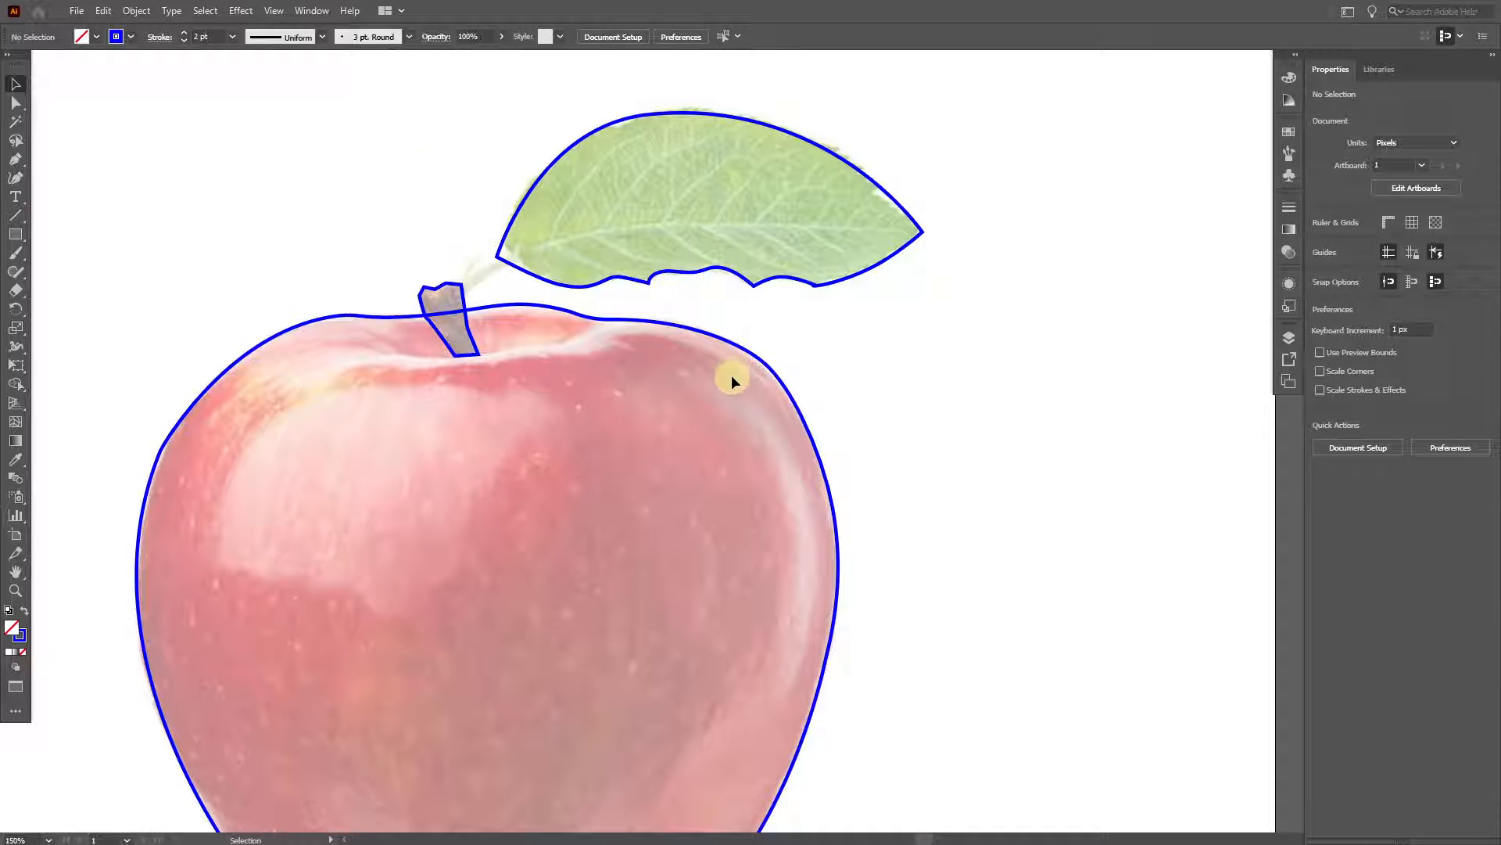
pyautogui.scroll(-1, 956, 355)
pyautogui.click(592, 506)
pyautogui.click(1223, 412)
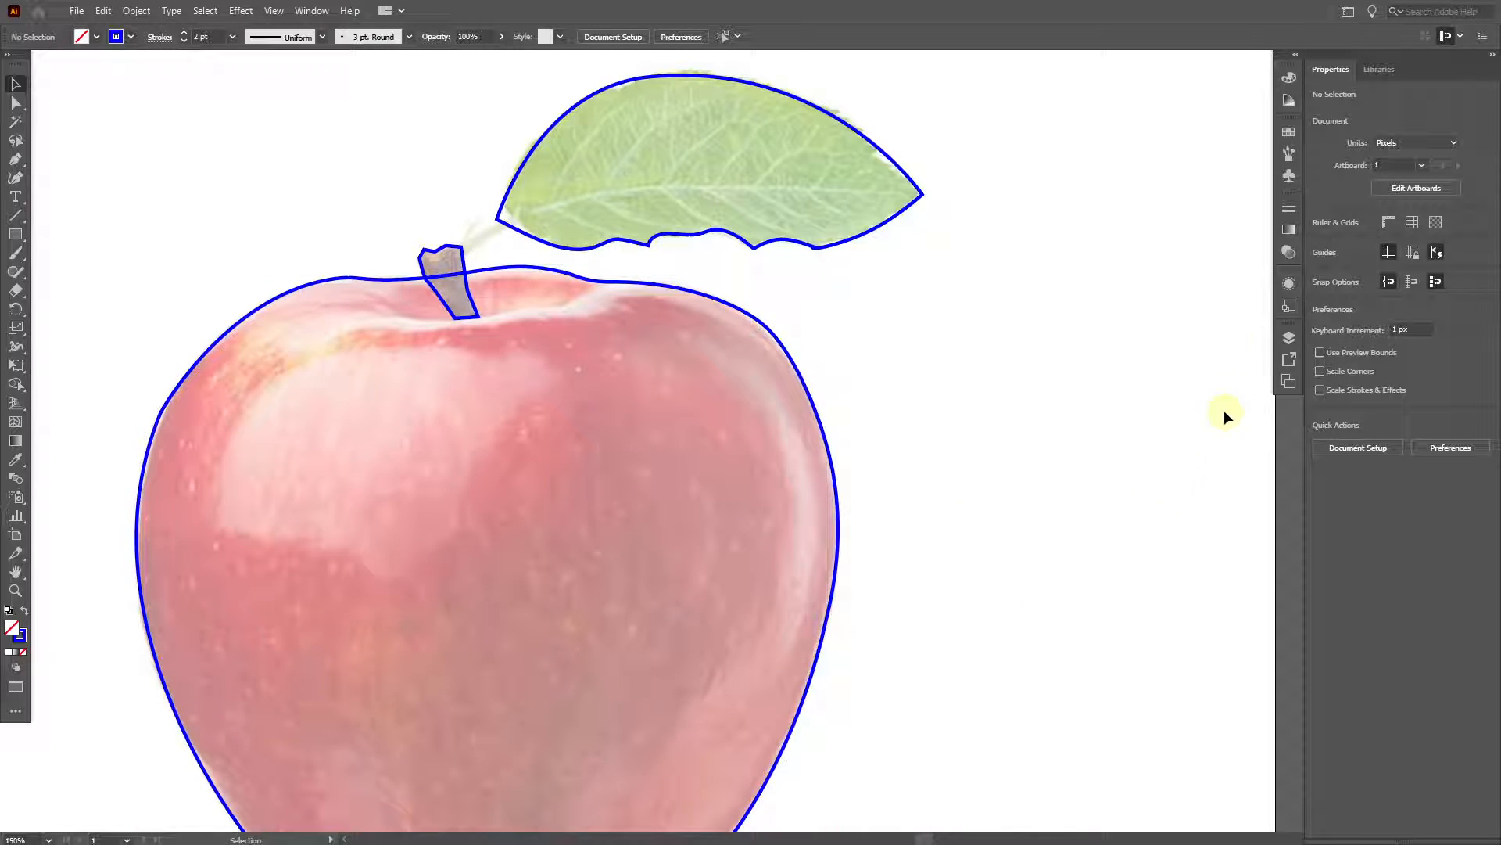
# - Examine the lock state of the Reference layer in the layer list, and close the list
pyautogui.click(1289, 337)
pyautogui.click(1115, 372)
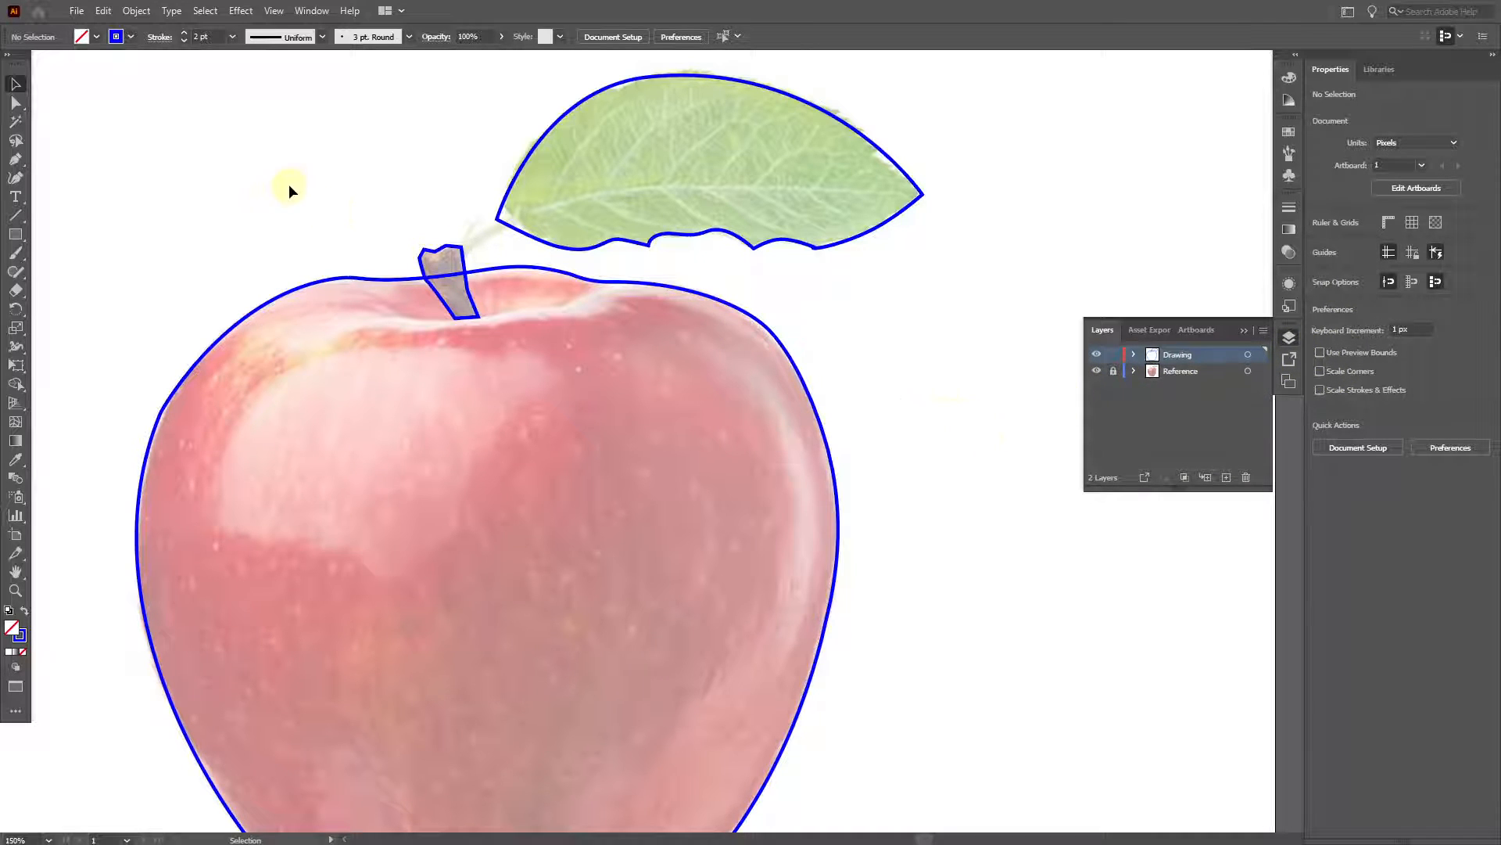
pyautogui.scroll(2, 325, 225)
pyautogui.scroll(-2, 525, 179)
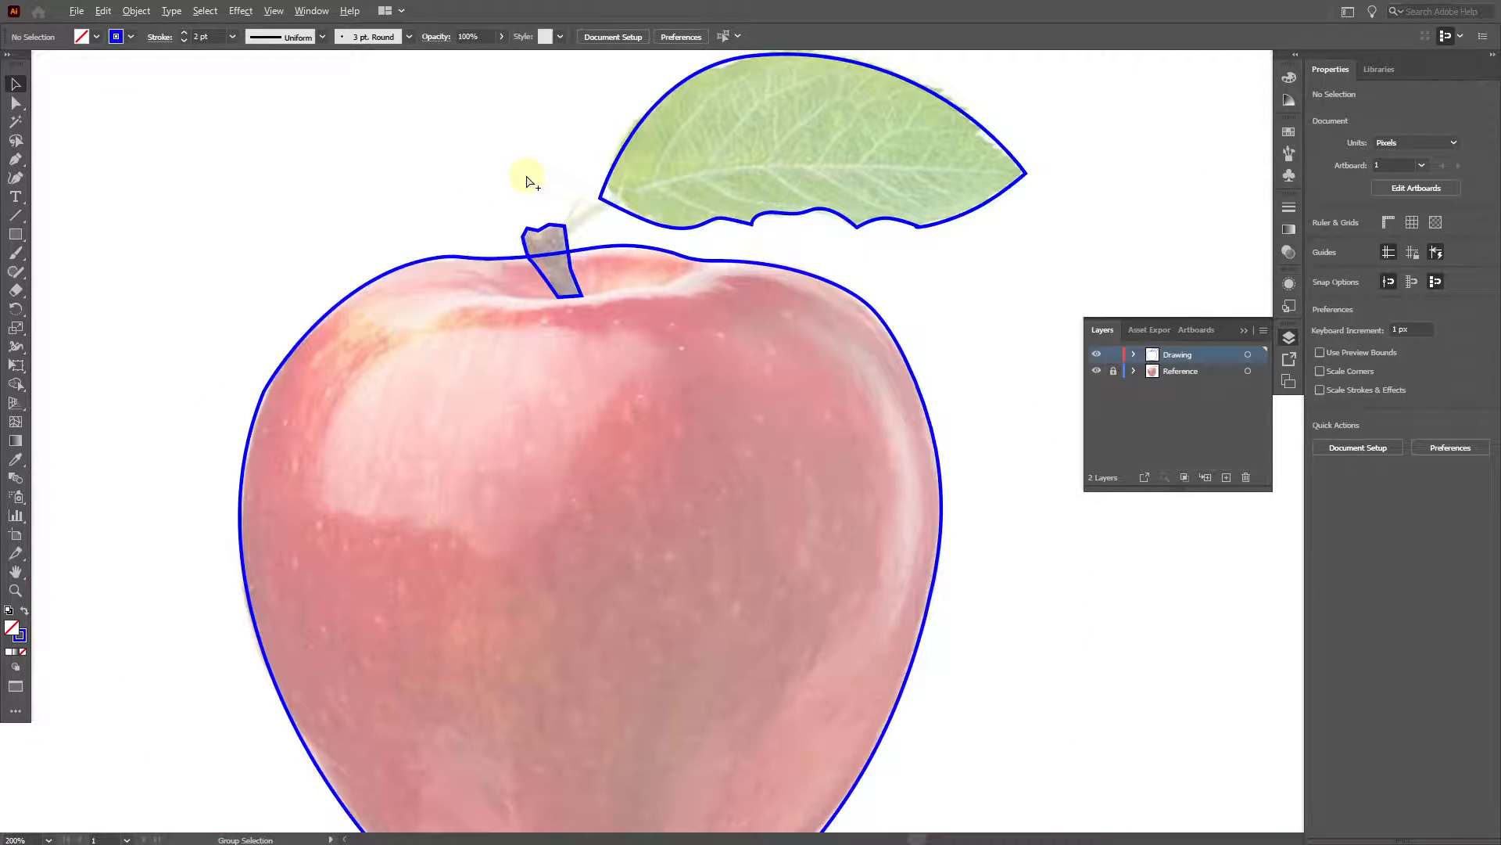
pyautogui.click(1276, 344)
# - Swap the leaf path's fill and stroke so the leaf has a solid blue fill and no stroke
pyautogui.scroll(2, 1012, 329)
pyautogui.click(960, 281)
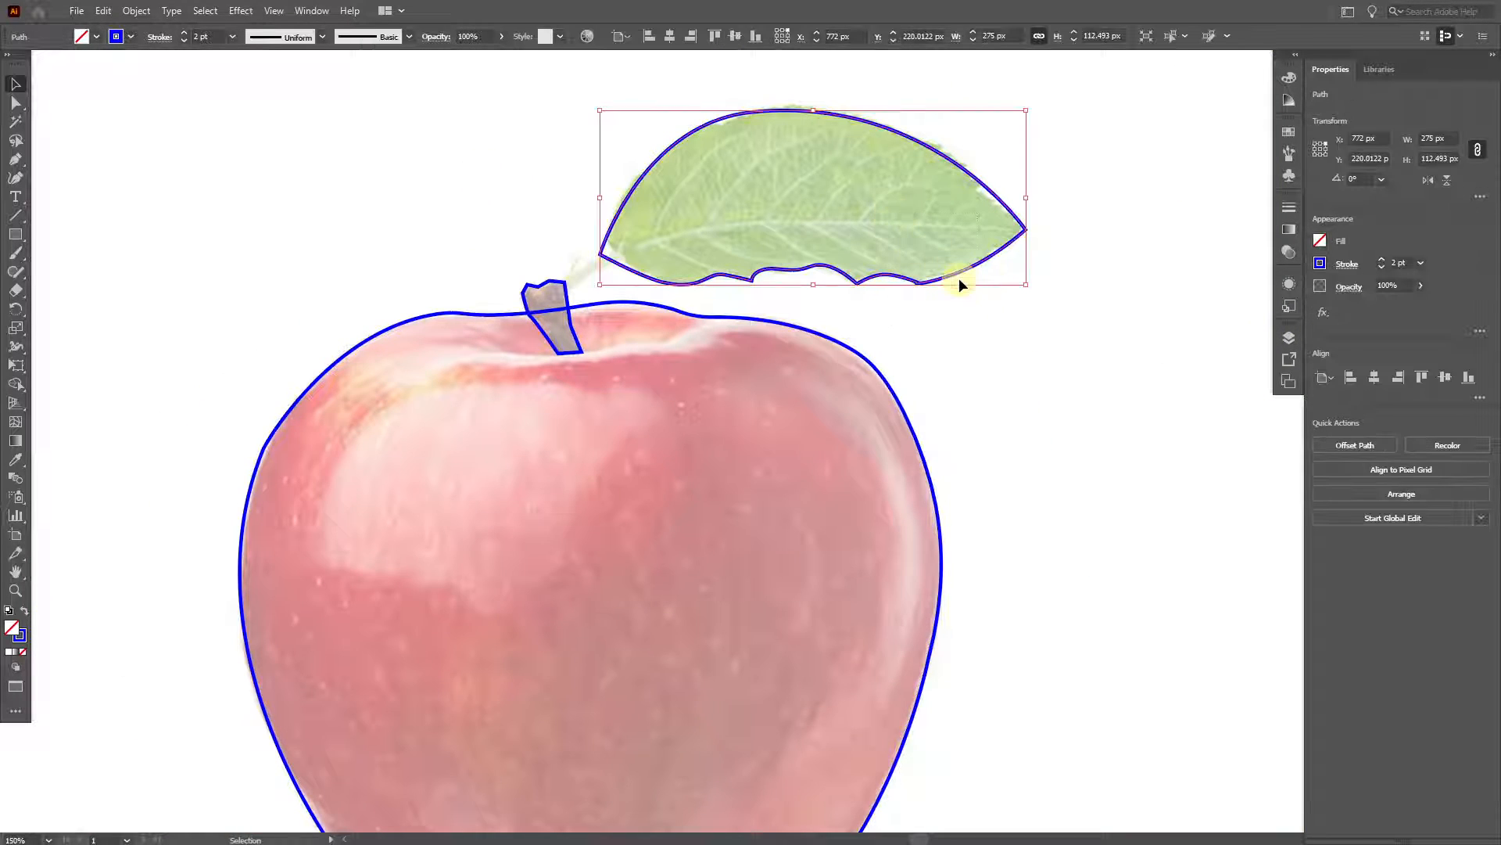
pyautogui.click(26, 613)
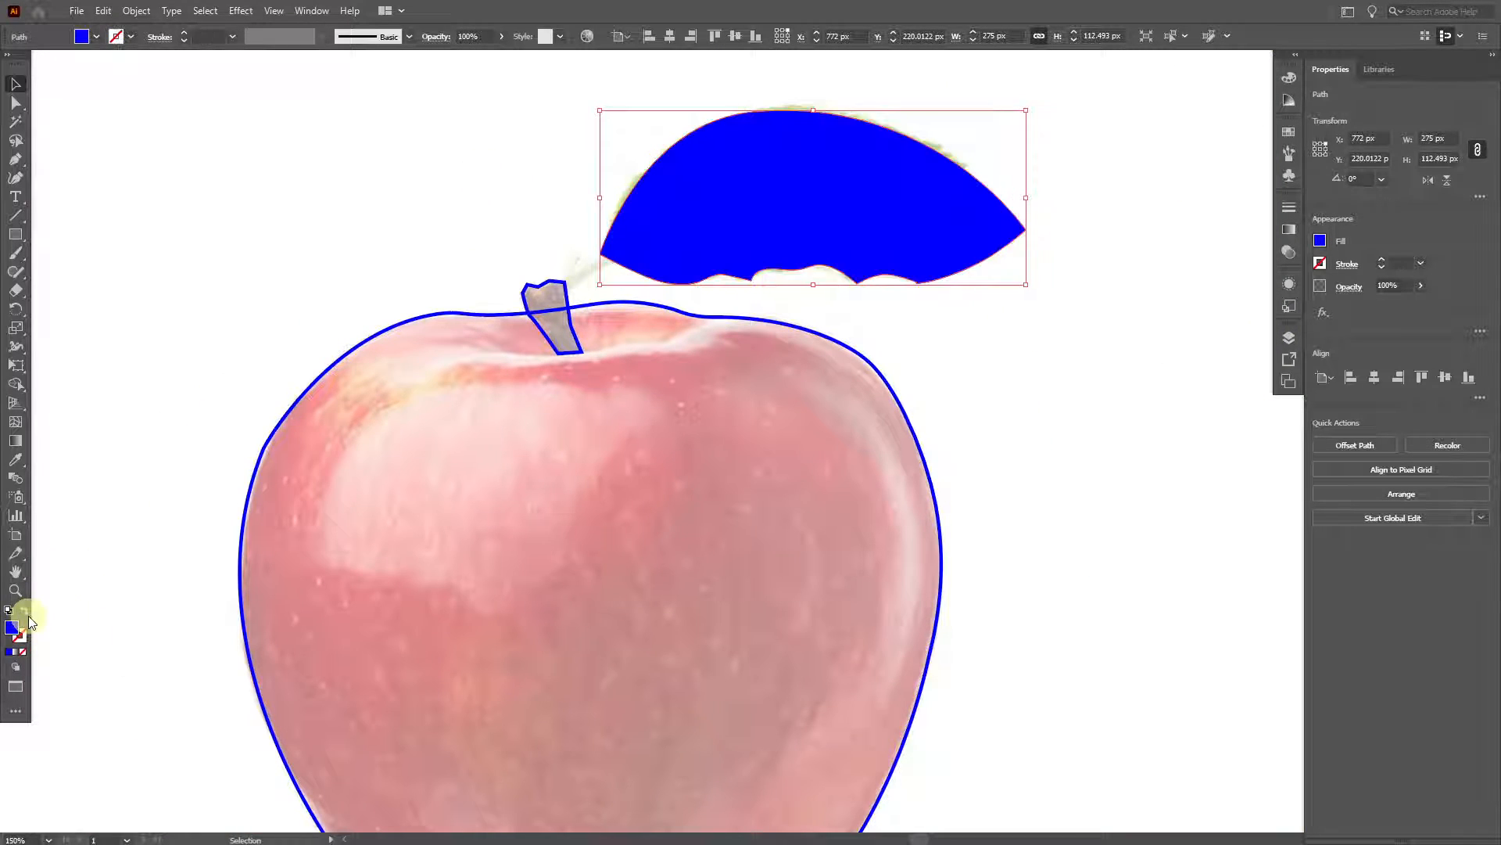
pyautogui.click(26, 615)
pyautogui.click(26, 614)
pyautogui.click(25, 618)
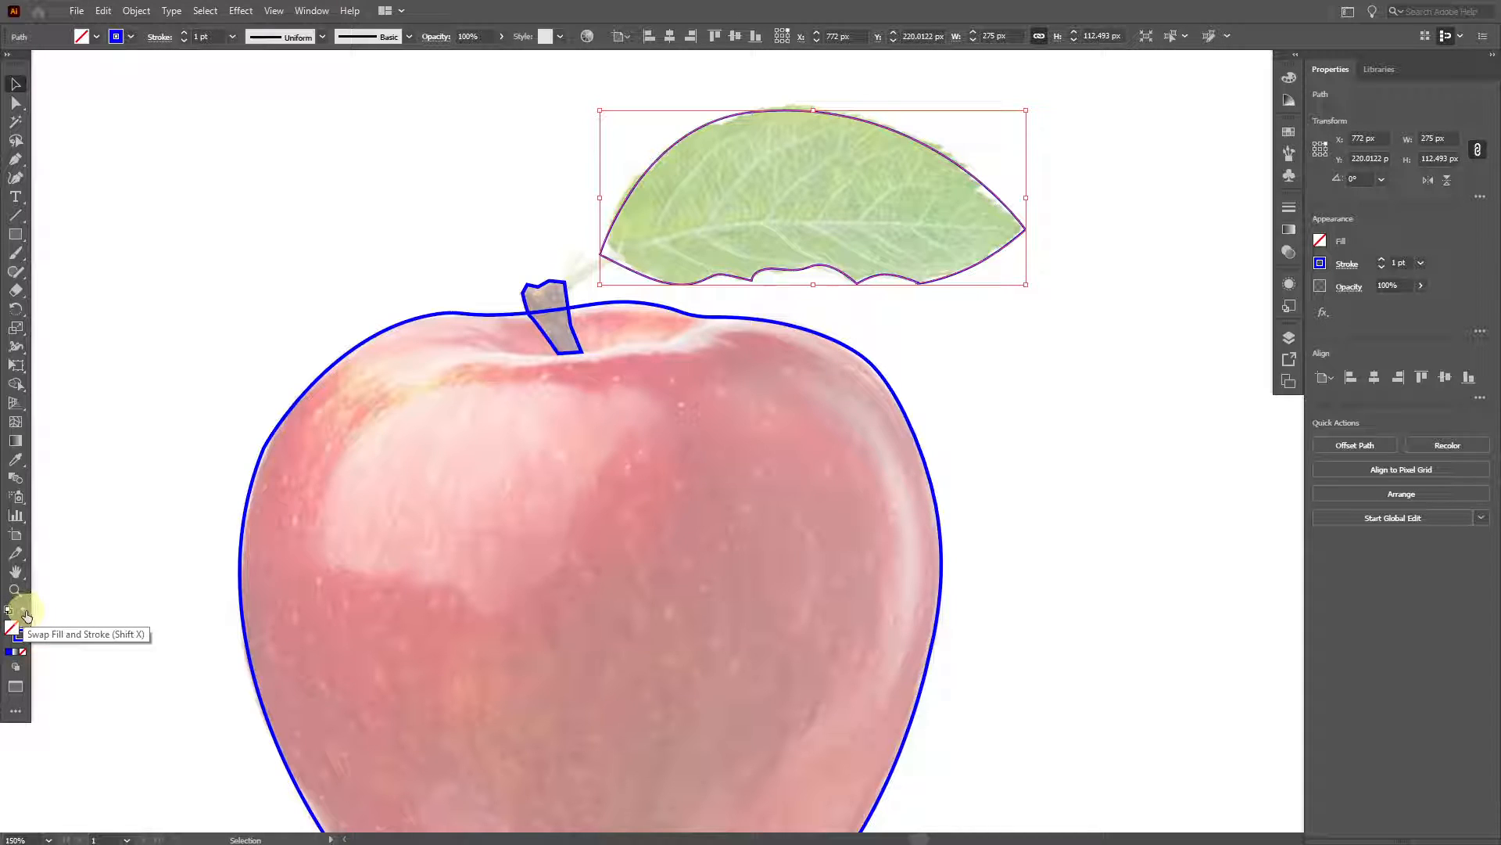
pyautogui.click(26, 615)
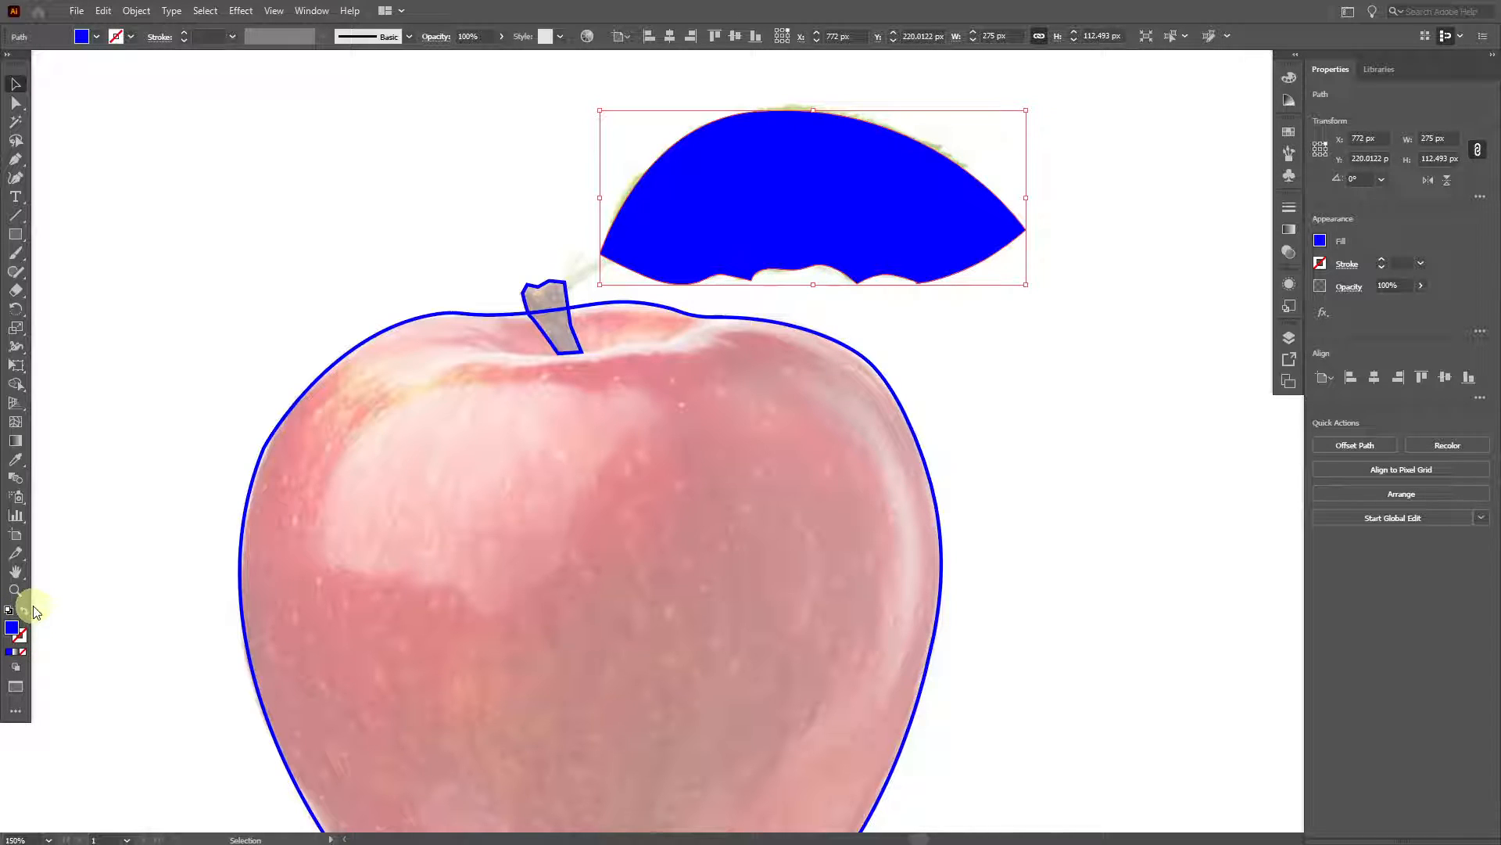
# - Change the leaf's fill to the medium green swatch and deselect the leaf
pyautogui.click(97, 36)
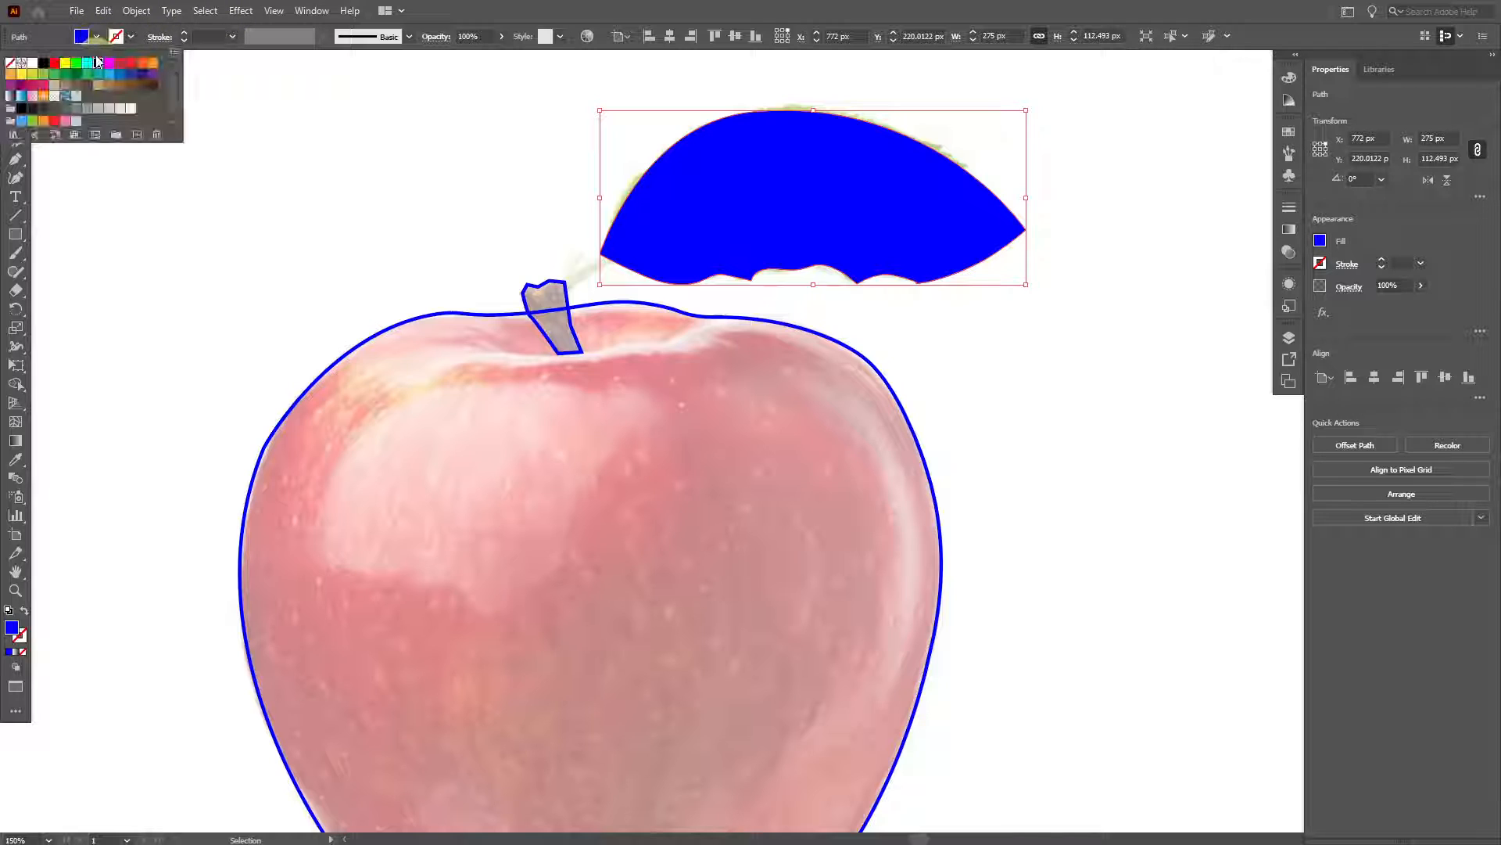
pyautogui.click(54, 75)
pyautogui.click(348, 152)
pyautogui.click(364, 171)
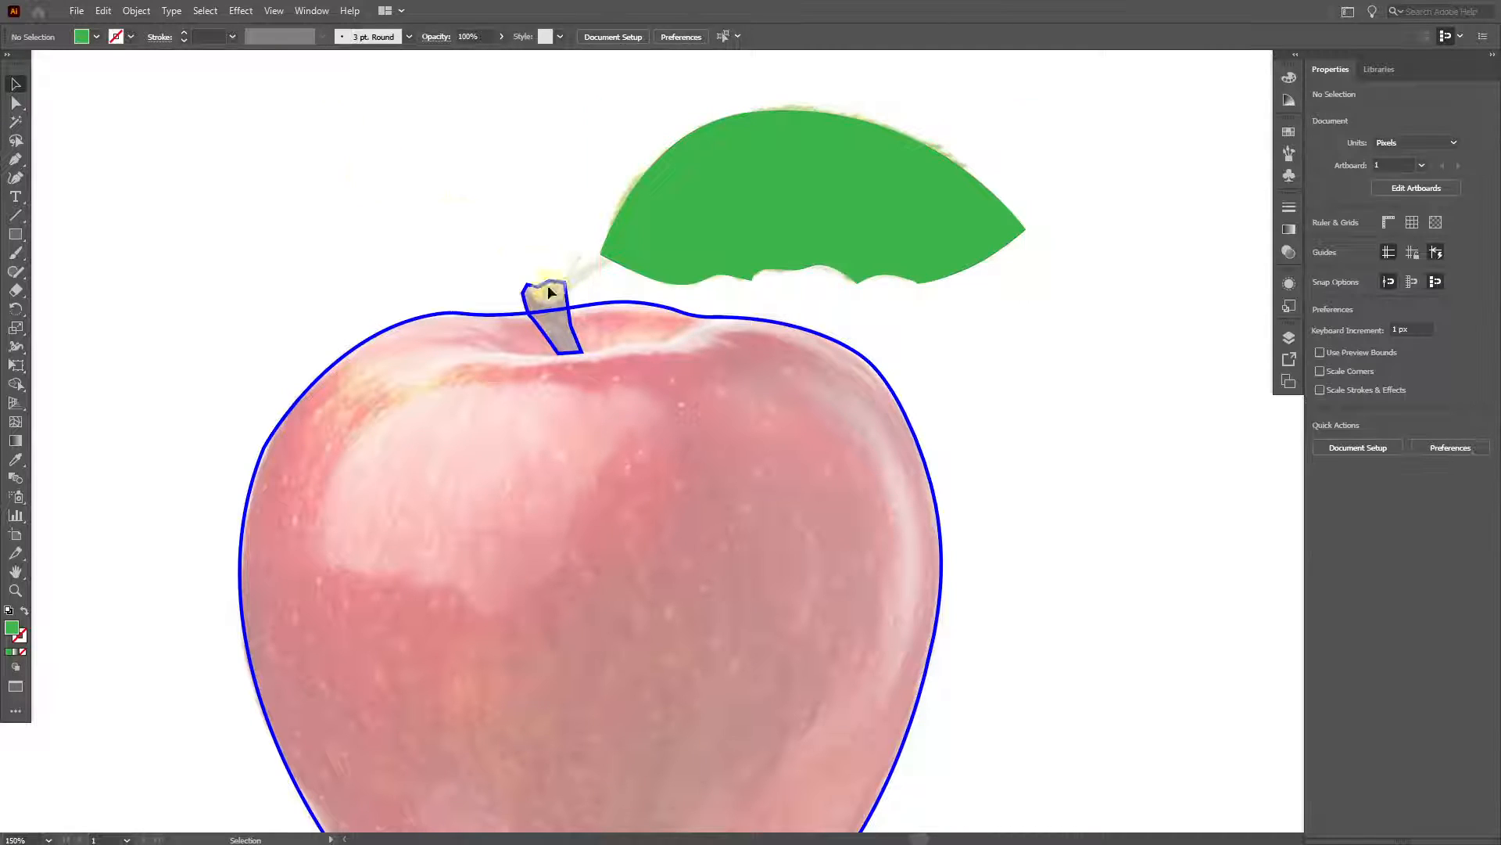
# - Swap the stem path's fill and stroke, set its fill to the dark brown swatch, and deselect it
pyautogui.click(547, 291)
pyautogui.click(26, 610)
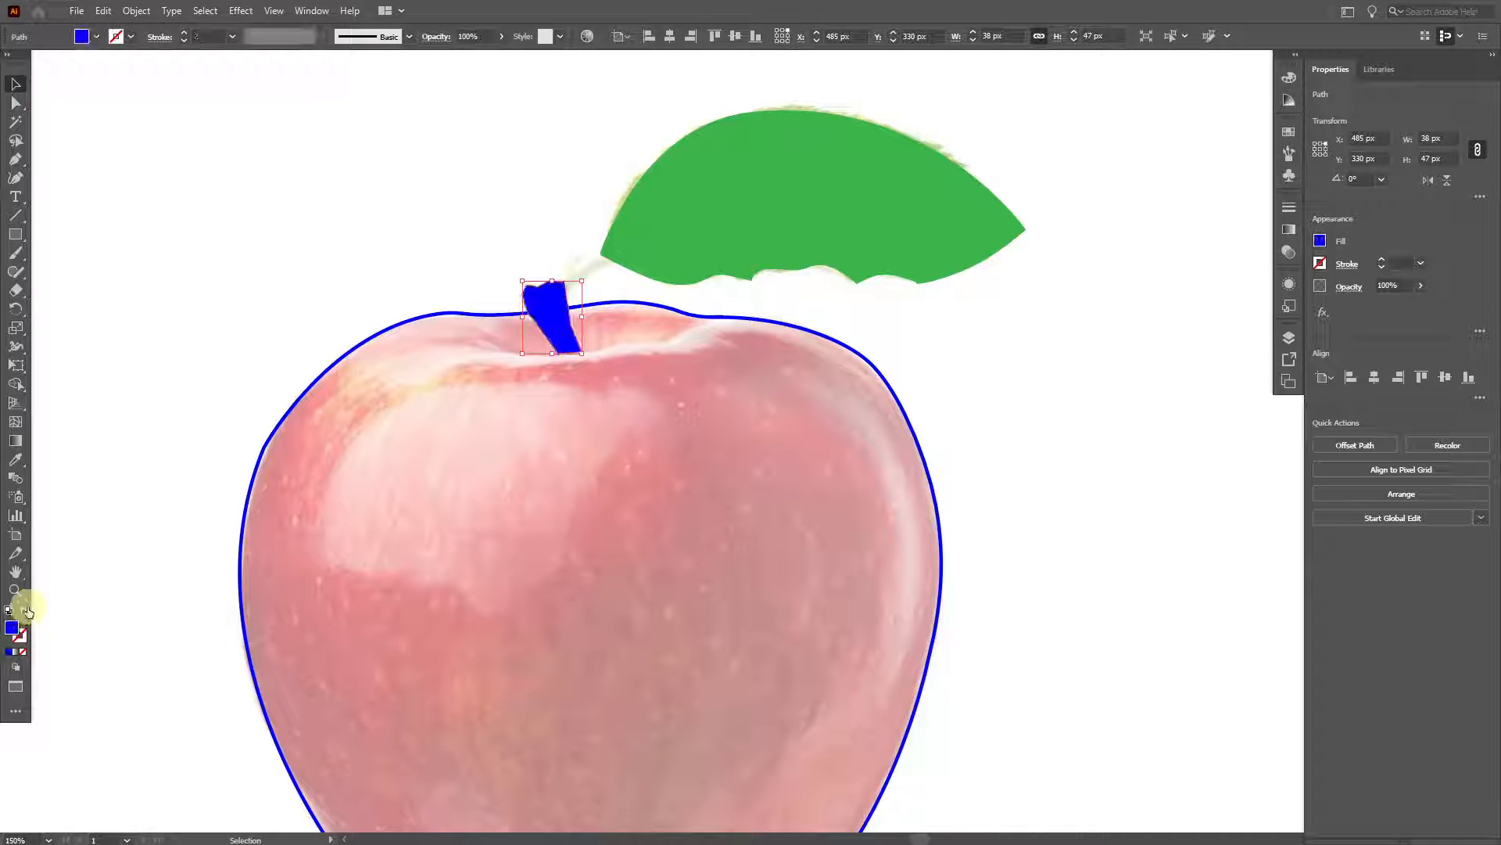
pyautogui.click(96, 36)
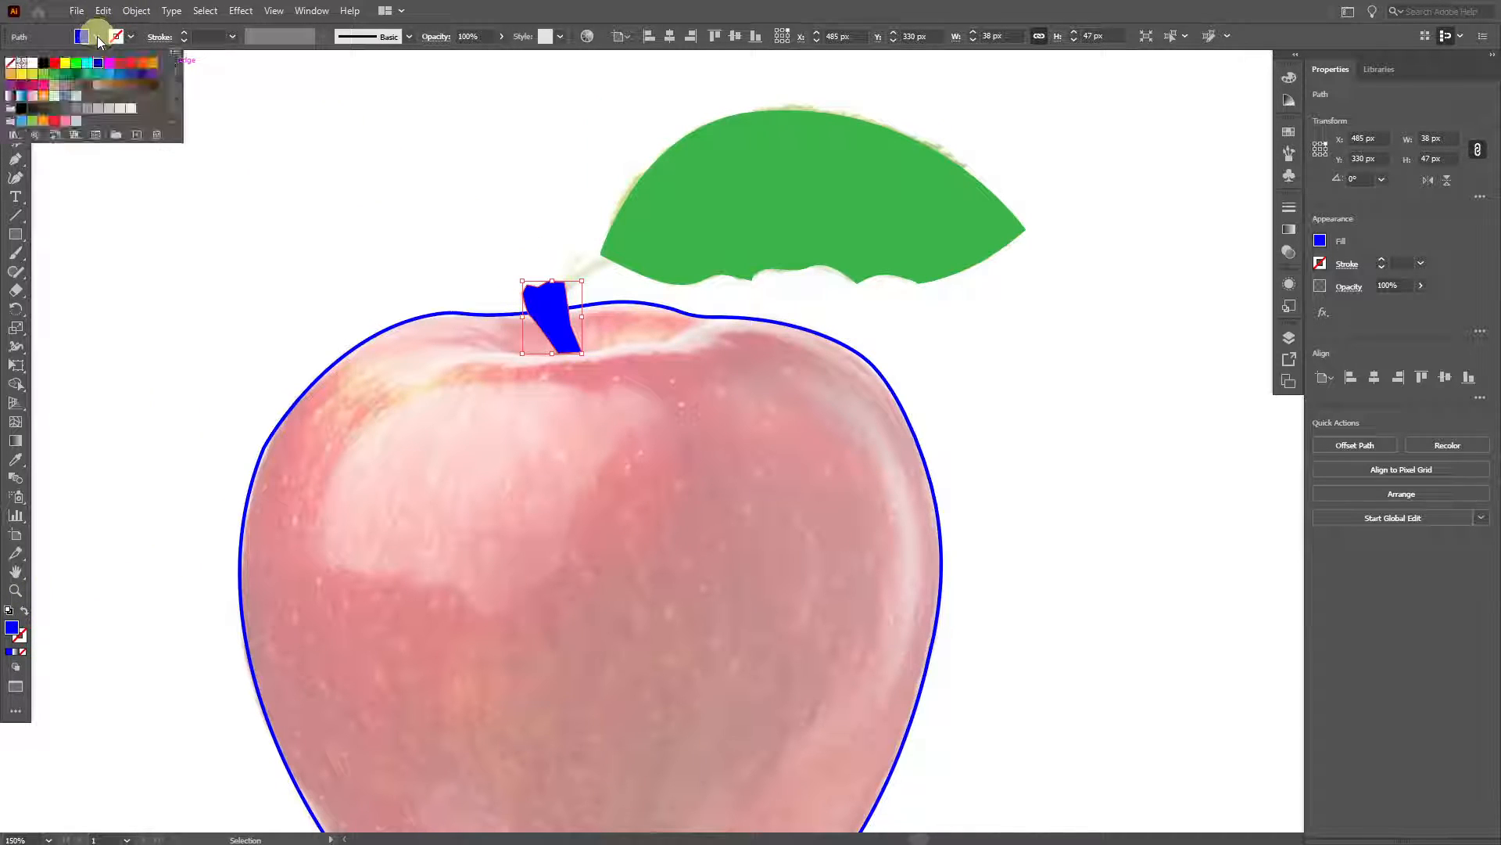
pyautogui.click(141, 84)
pyautogui.click(174, 778)
# - Swap the apple path's fill and stroke, set its fill to the bright red swatch, and deselect it
pyautogui.click(331, 627)
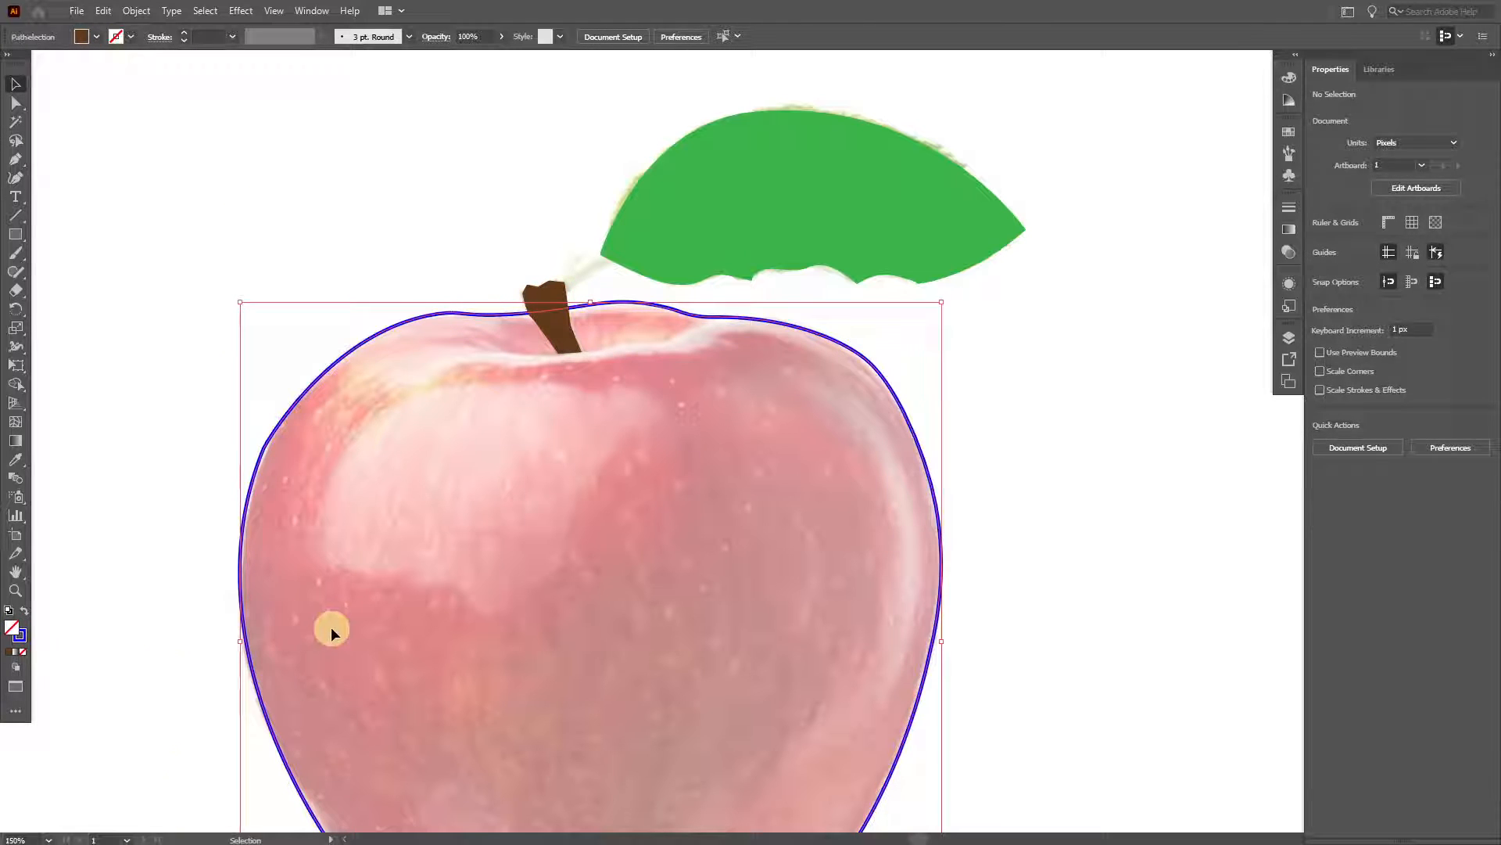
pyautogui.click(24, 610)
pyautogui.click(97, 37)
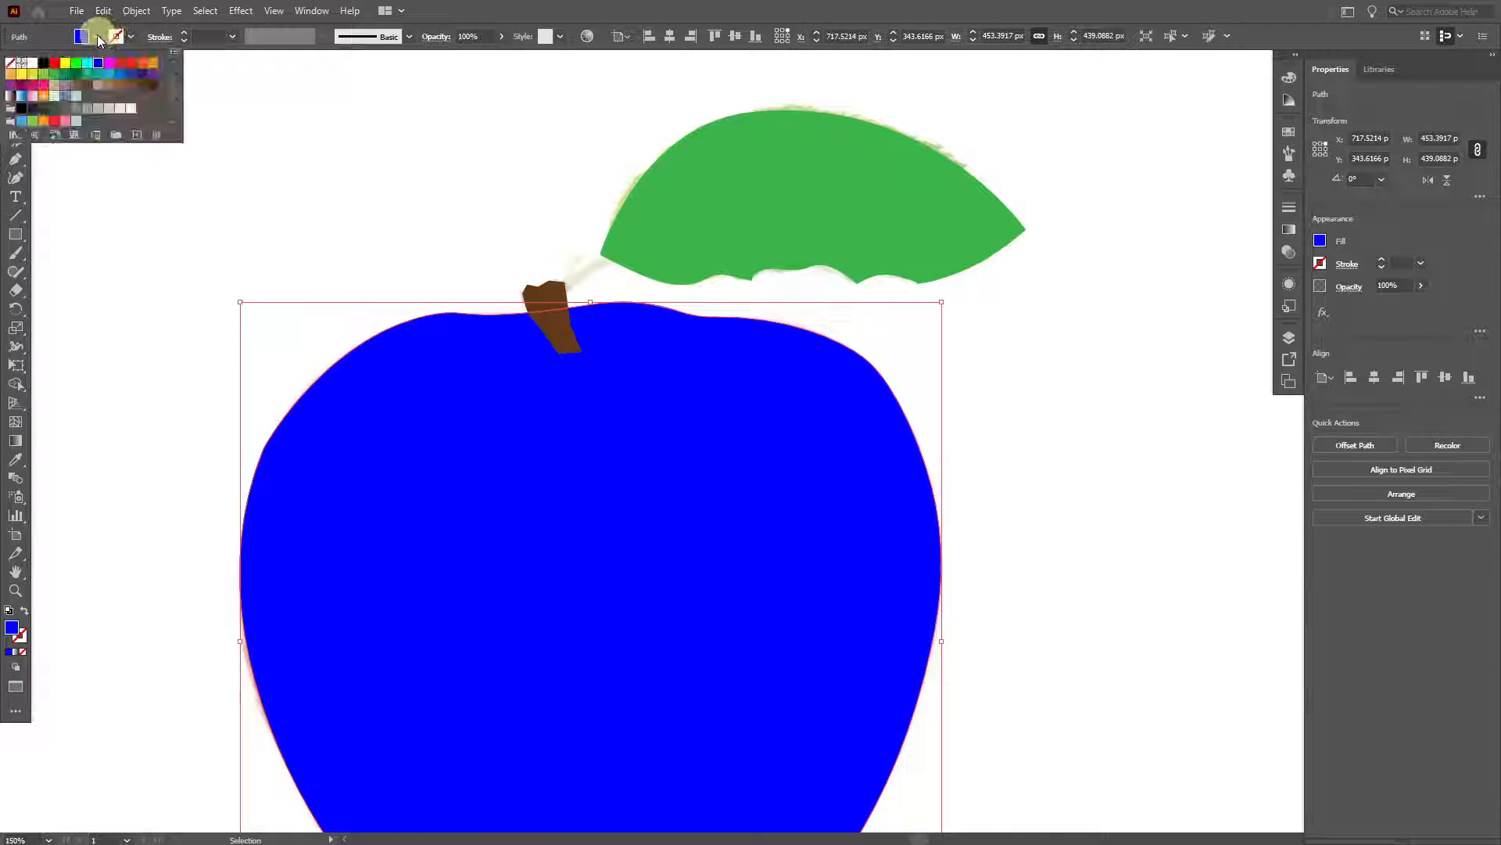
pyautogui.click(54, 63)
pyautogui.click(463, 199)
# - Examine the edges of the filled leaf, stem and apple against the reference photo underneath
pyautogui.scroll(-2, 904, 347)
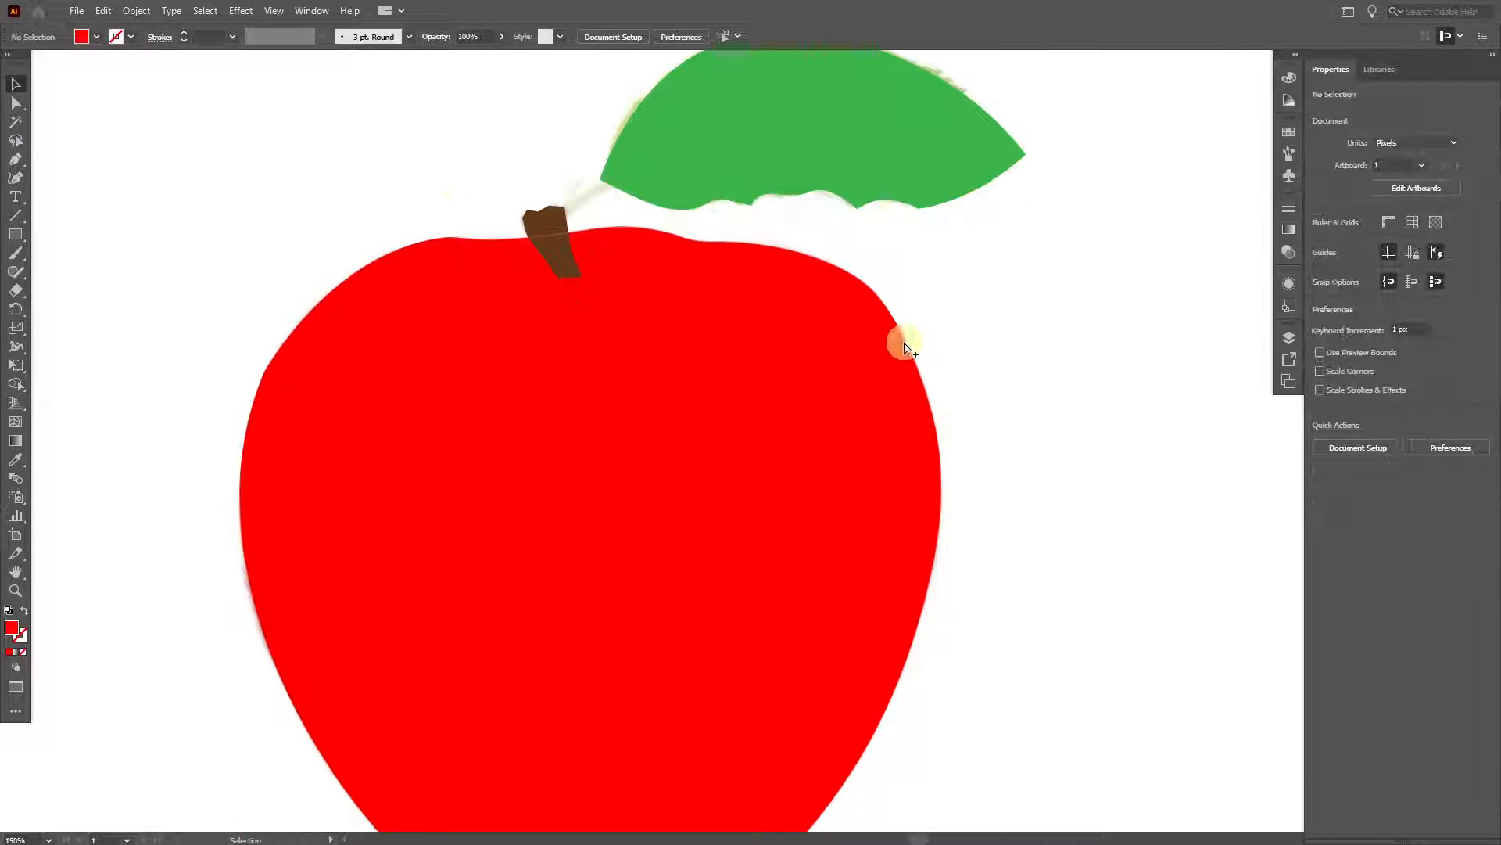
pyautogui.scroll(-2, 905, 344)
pyautogui.scroll(3, 844, 272)
pyautogui.moveTo(847, 230); pyautogui.dragTo(799, 259)
pyautogui.moveTo(1151, 253); pyautogui.dragTo(1198, 222)
pyautogui.click(1188, 409)
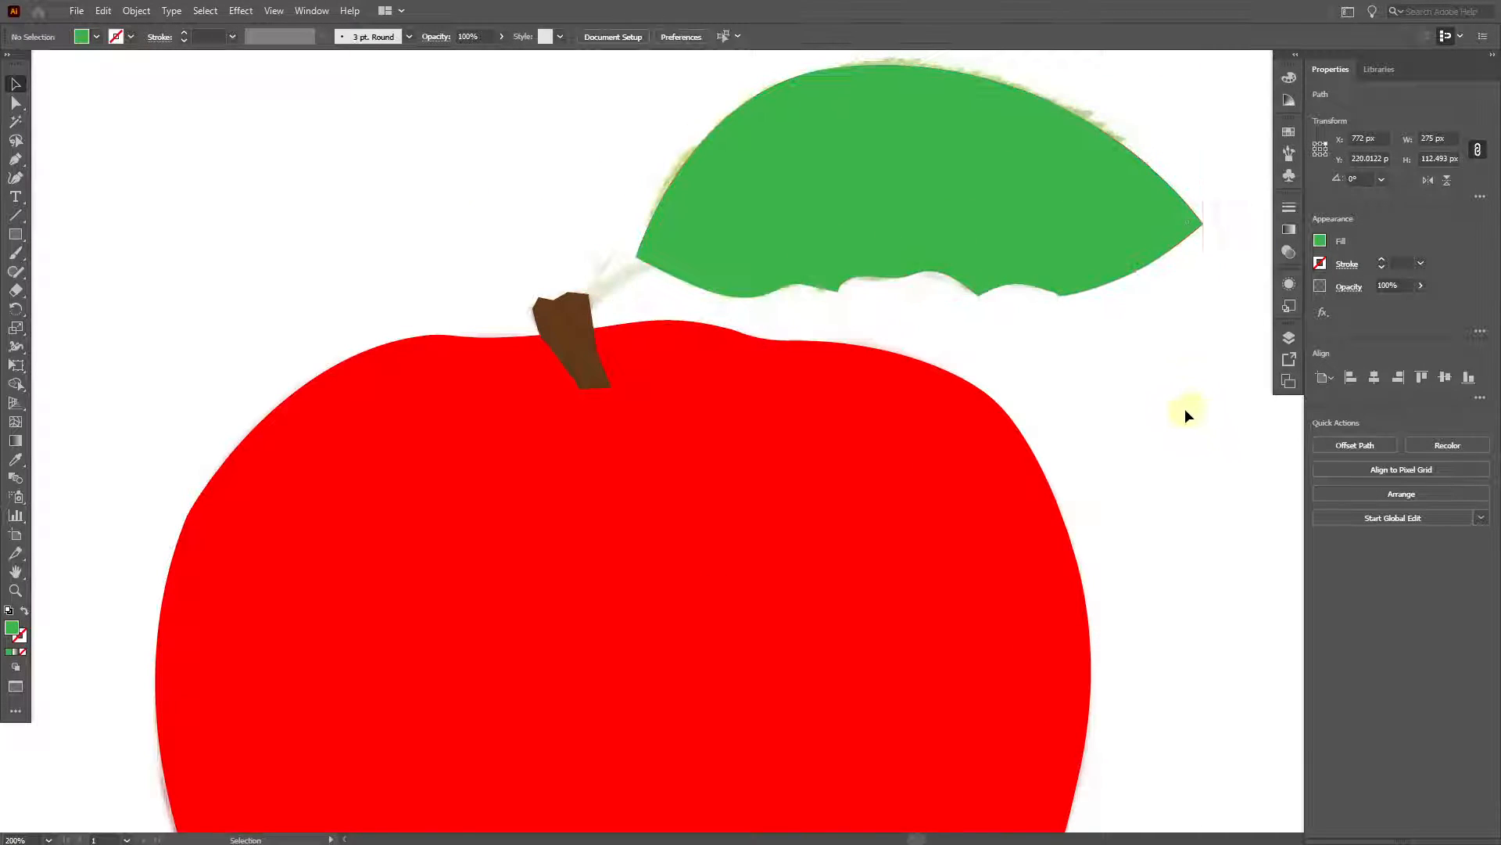
pyautogui.scroll(-3, 1173, 415)
pyautogui.scroll(-1, 1148, 438)
pyautogui.scroll(1, 1157, 452)
pyautogui.scroll(-1, 1157, 450)
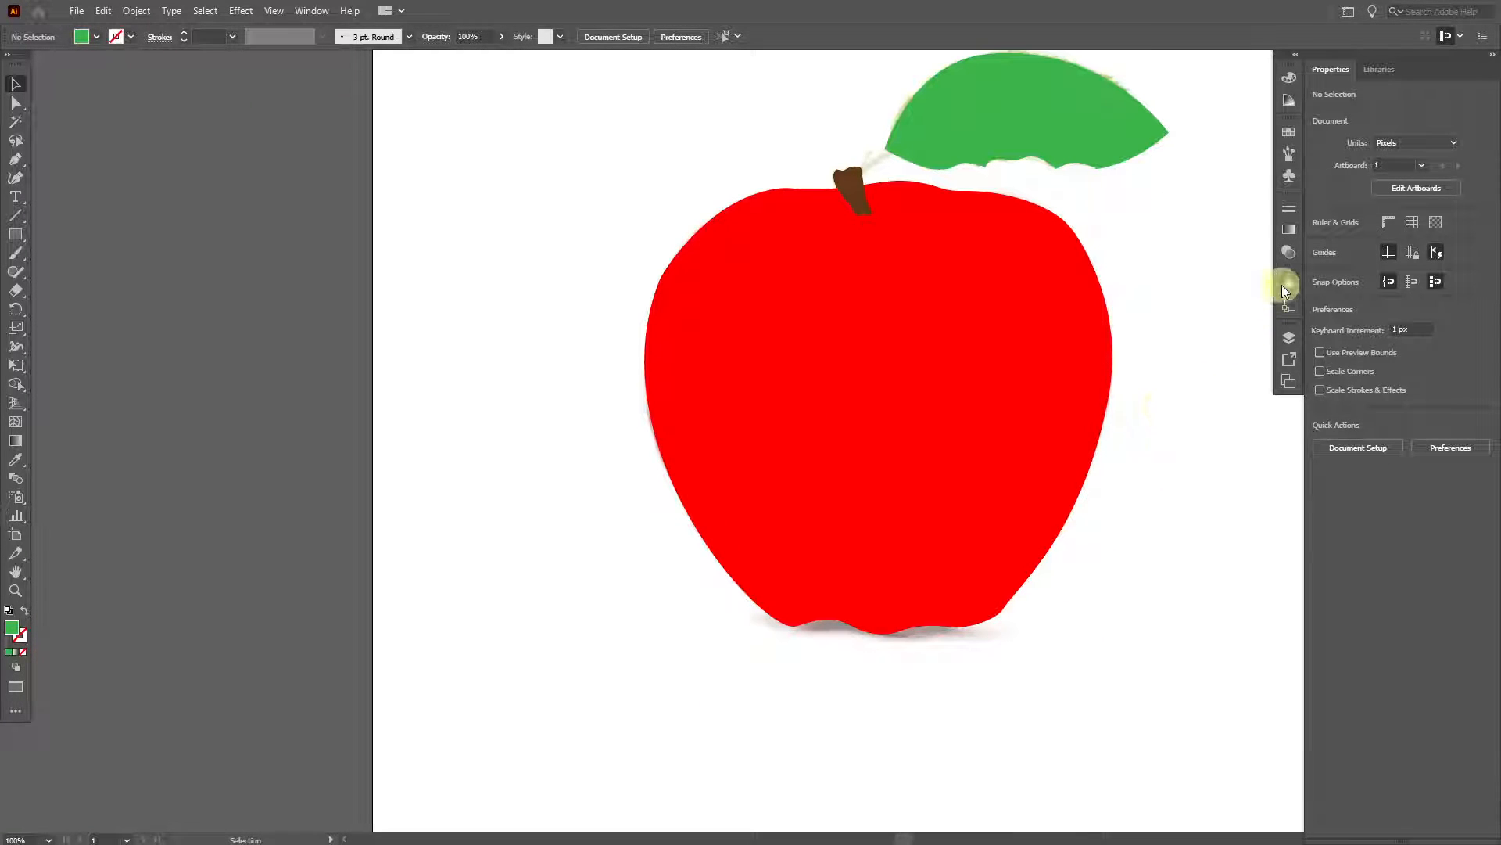
pyautogui.scroll(1, 1115, 384)
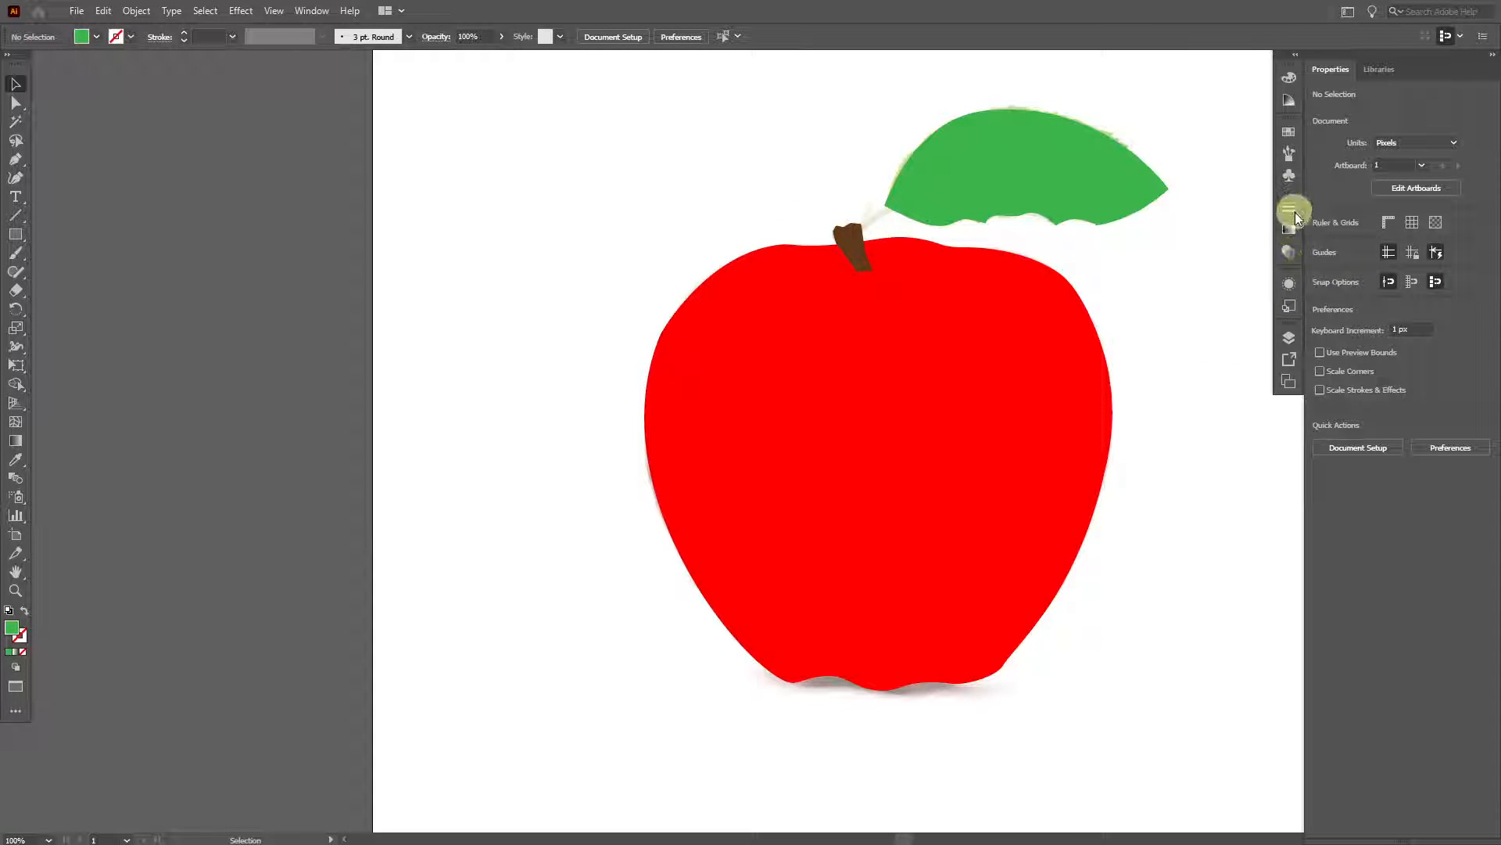
# - Hide the Reference layer, view the whole drawing on the artboard, and close the layer list
pyautogui.click(1292, 336)
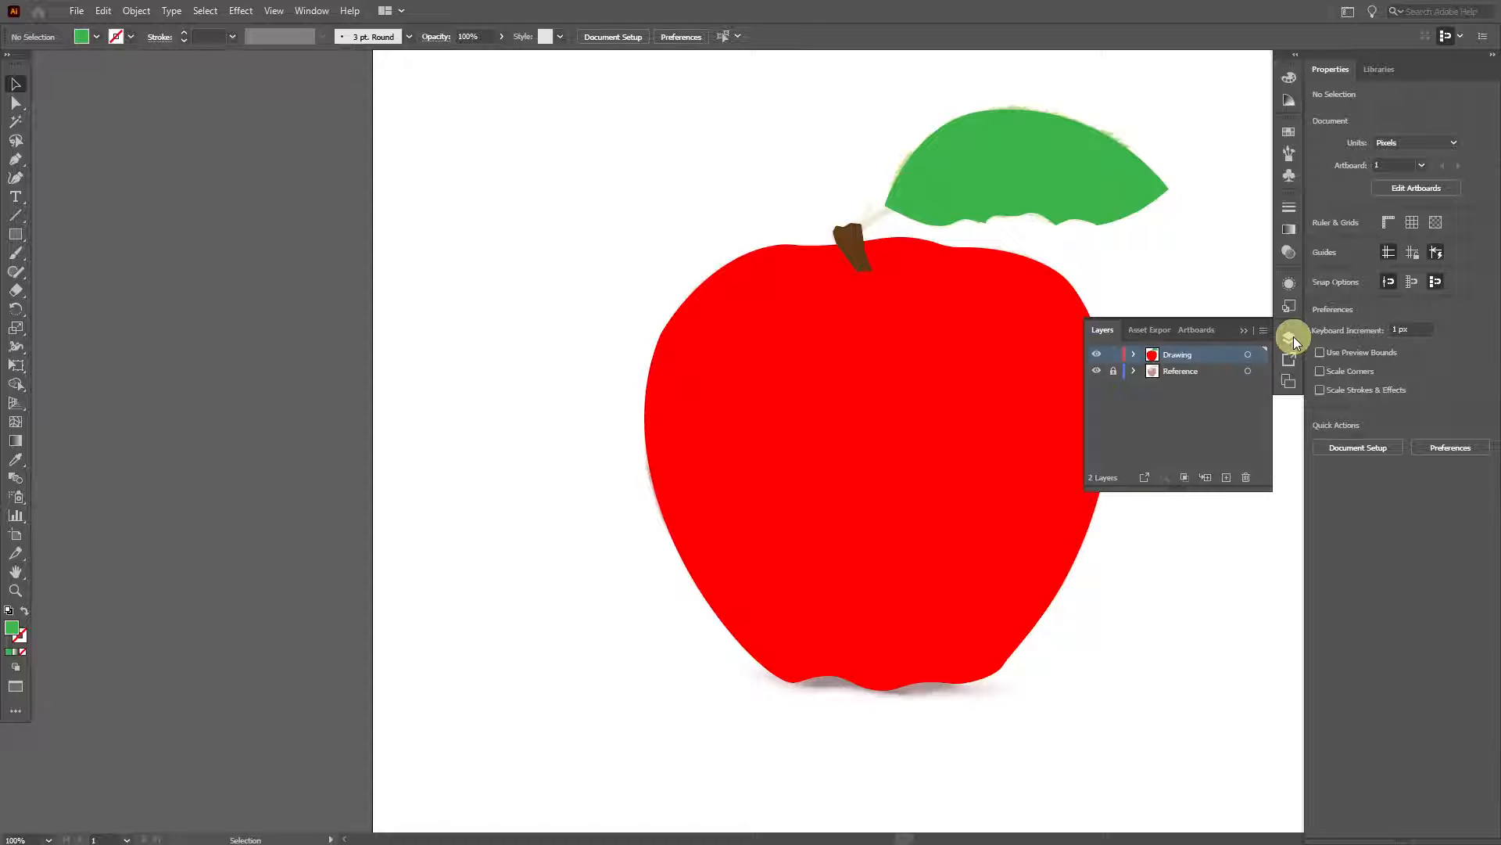
pyautogui.click(1095, 373)
pyautogui.hotkey('ctrl', '-')
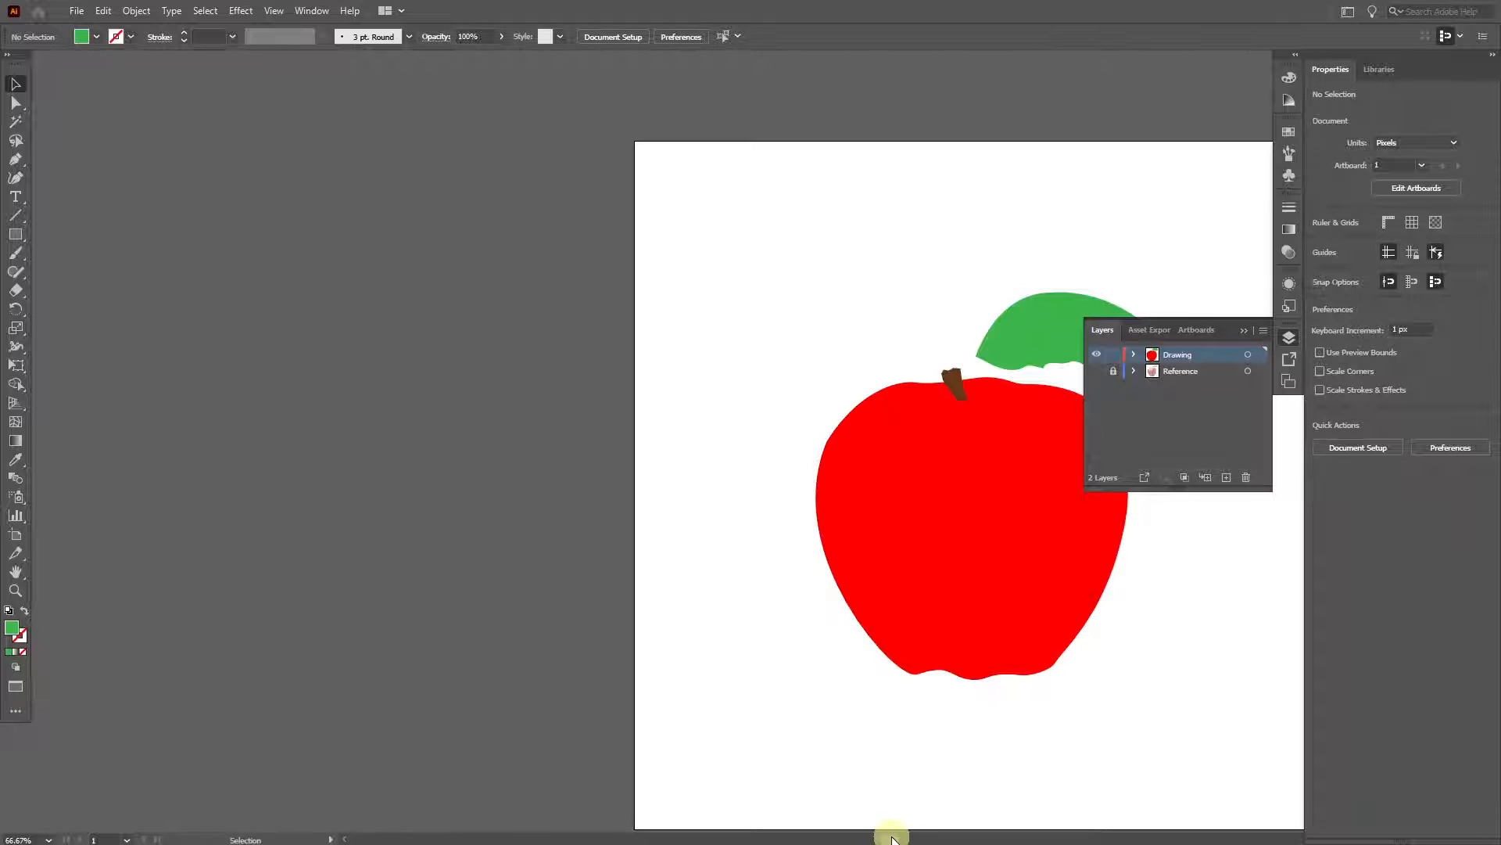
pyautogui.moveTo(892, 838); pyautogui.dragTo(919, 838)
pyautogui.scroll(-2, 942, 665)
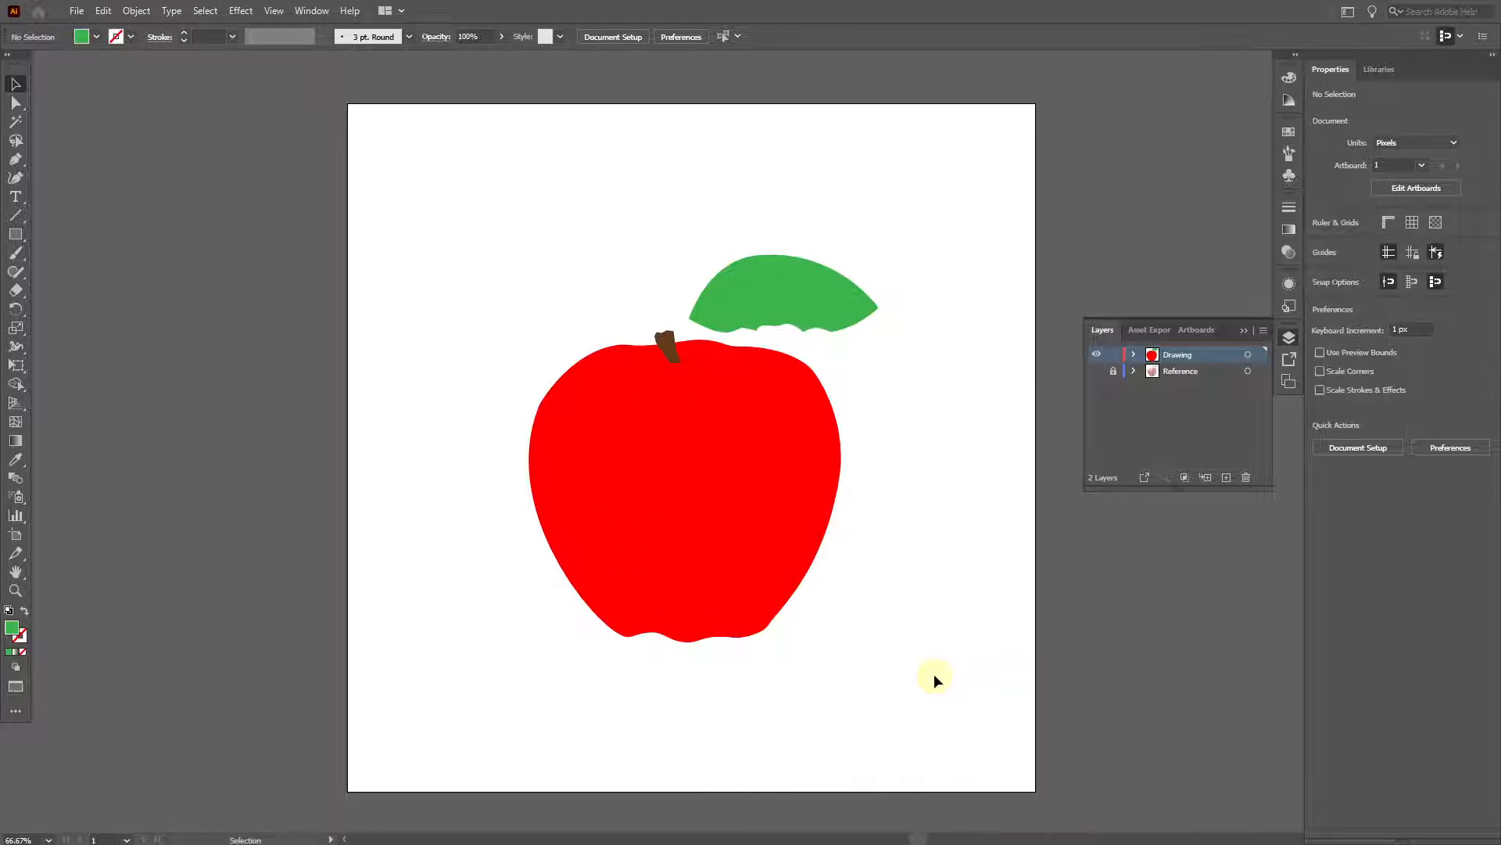
pyautogui.click(1246, 332)
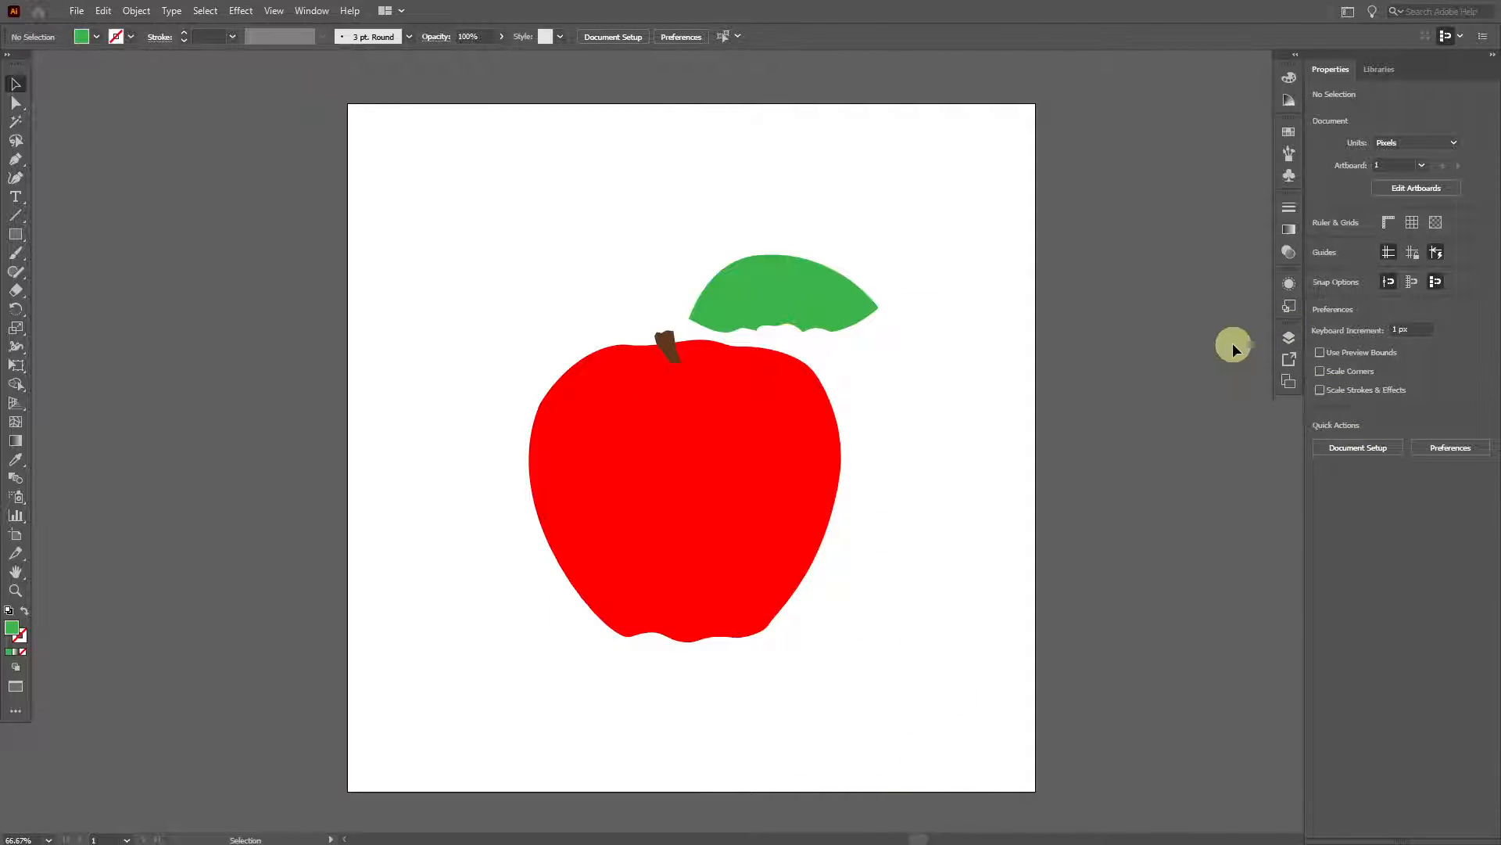